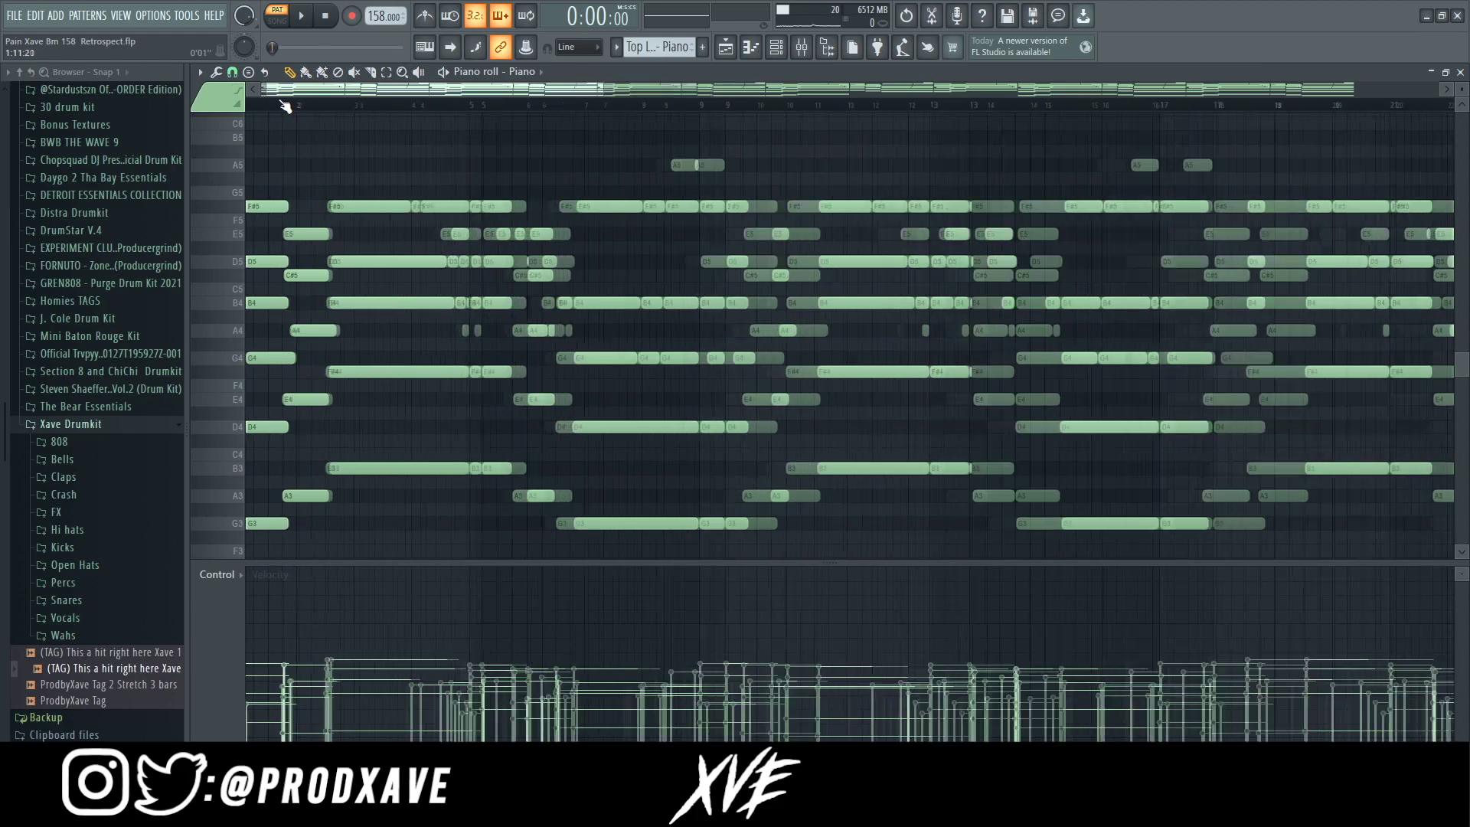
# Play the piano pattern in the piano roll and look over its full chord progression
pyautogui.press('space')
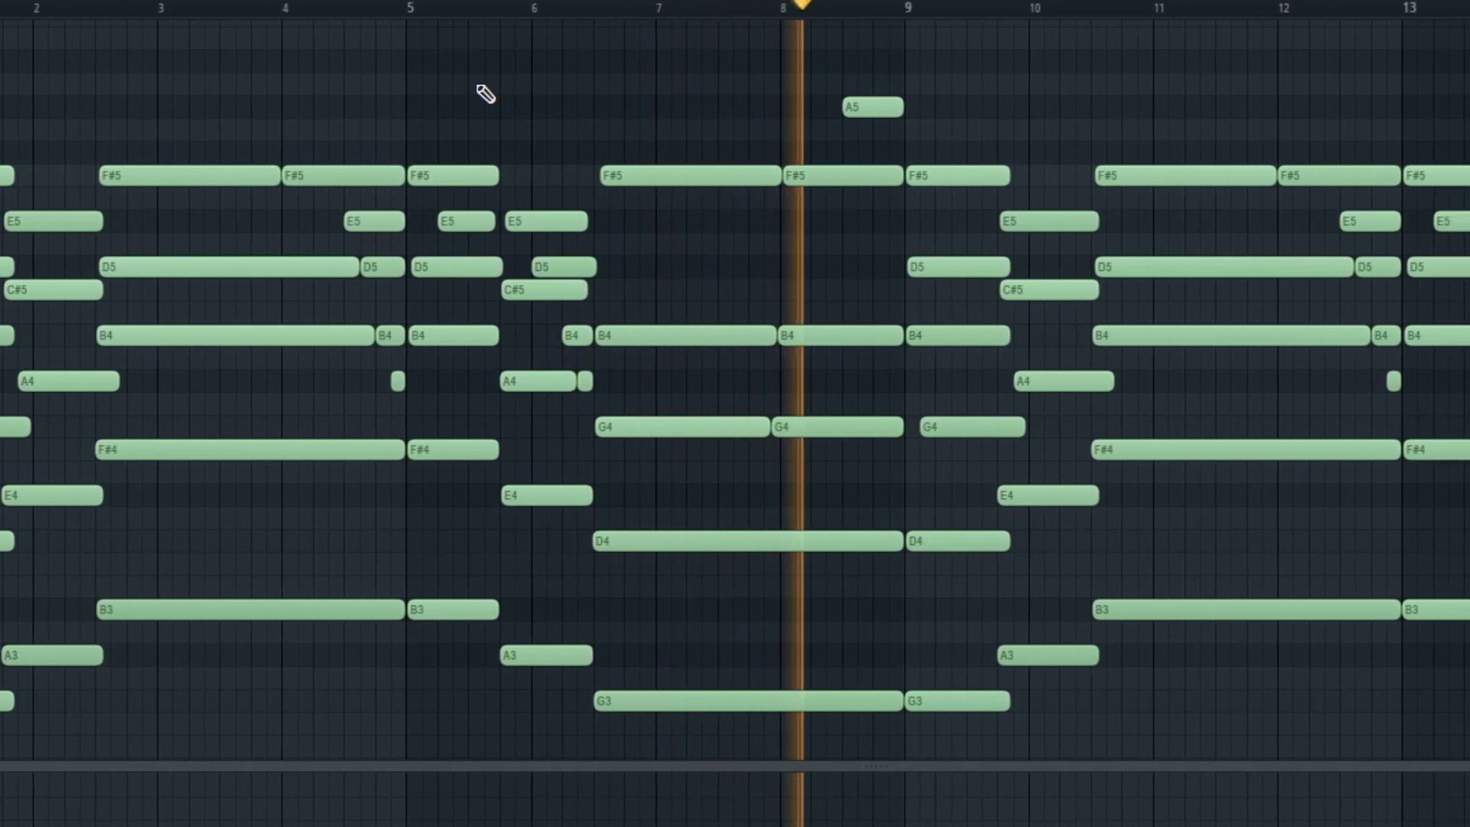
pyautogui.scroll(-3, 680, 23)
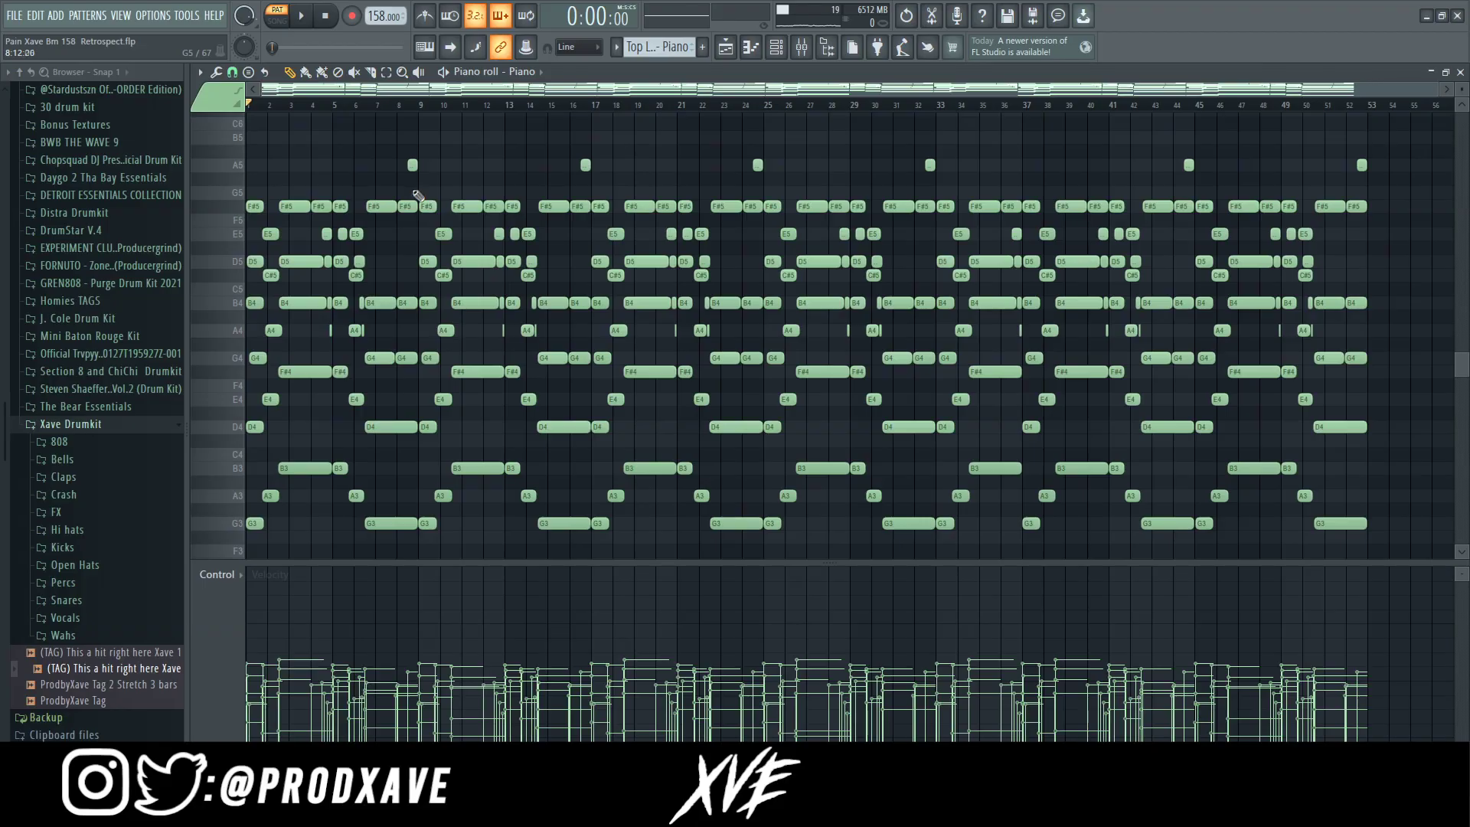
pyautogui.scroll(-3, 356, 161)
pyautogui.scroll(6, 329, 107)
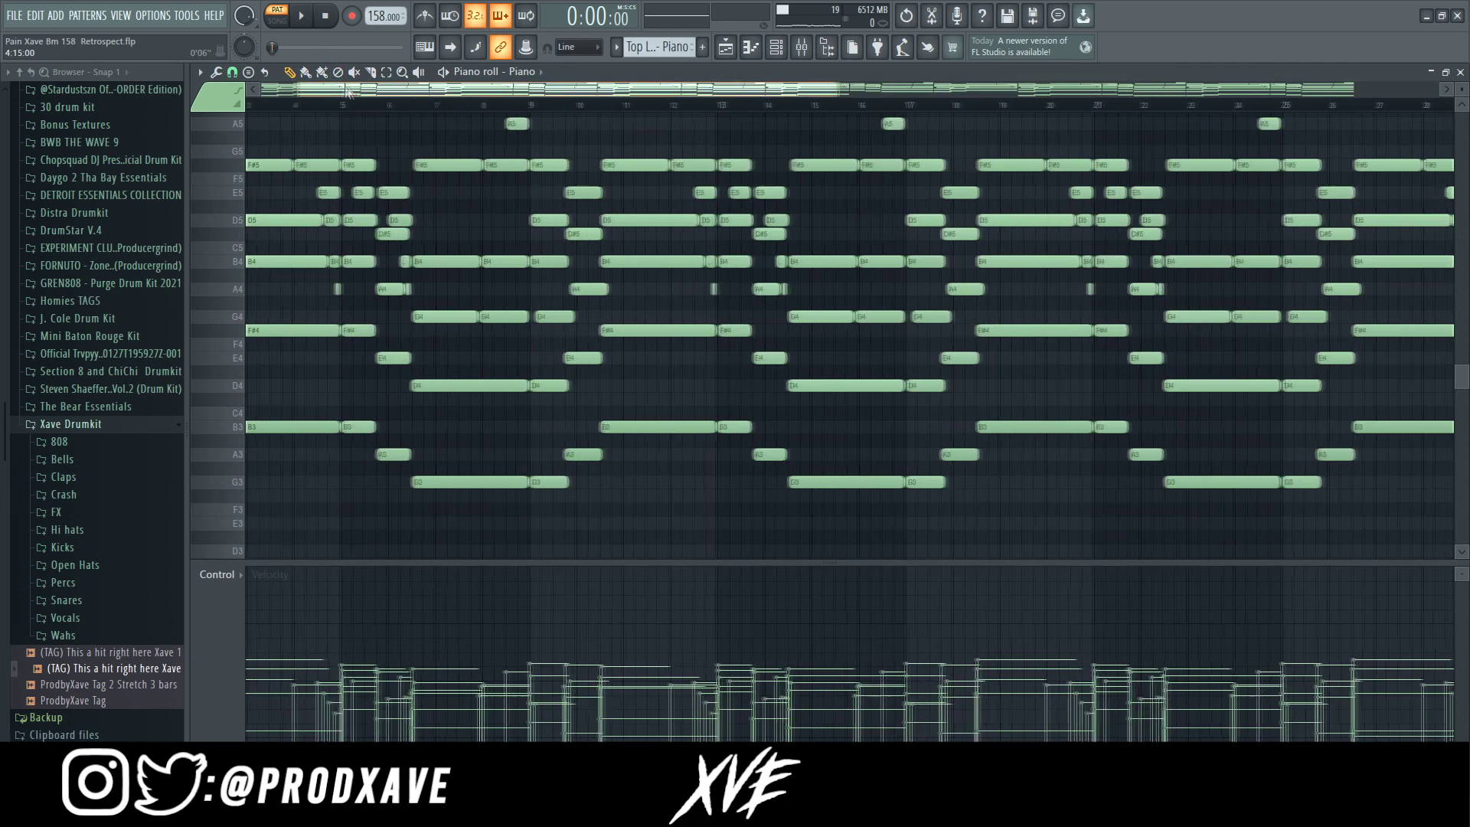
# Mark individual chord notes in the piano pattern, including the F#5, E5, D5, B4 and A4 run in bar 4, and clear the selection
pyautogui.click(317, 358)
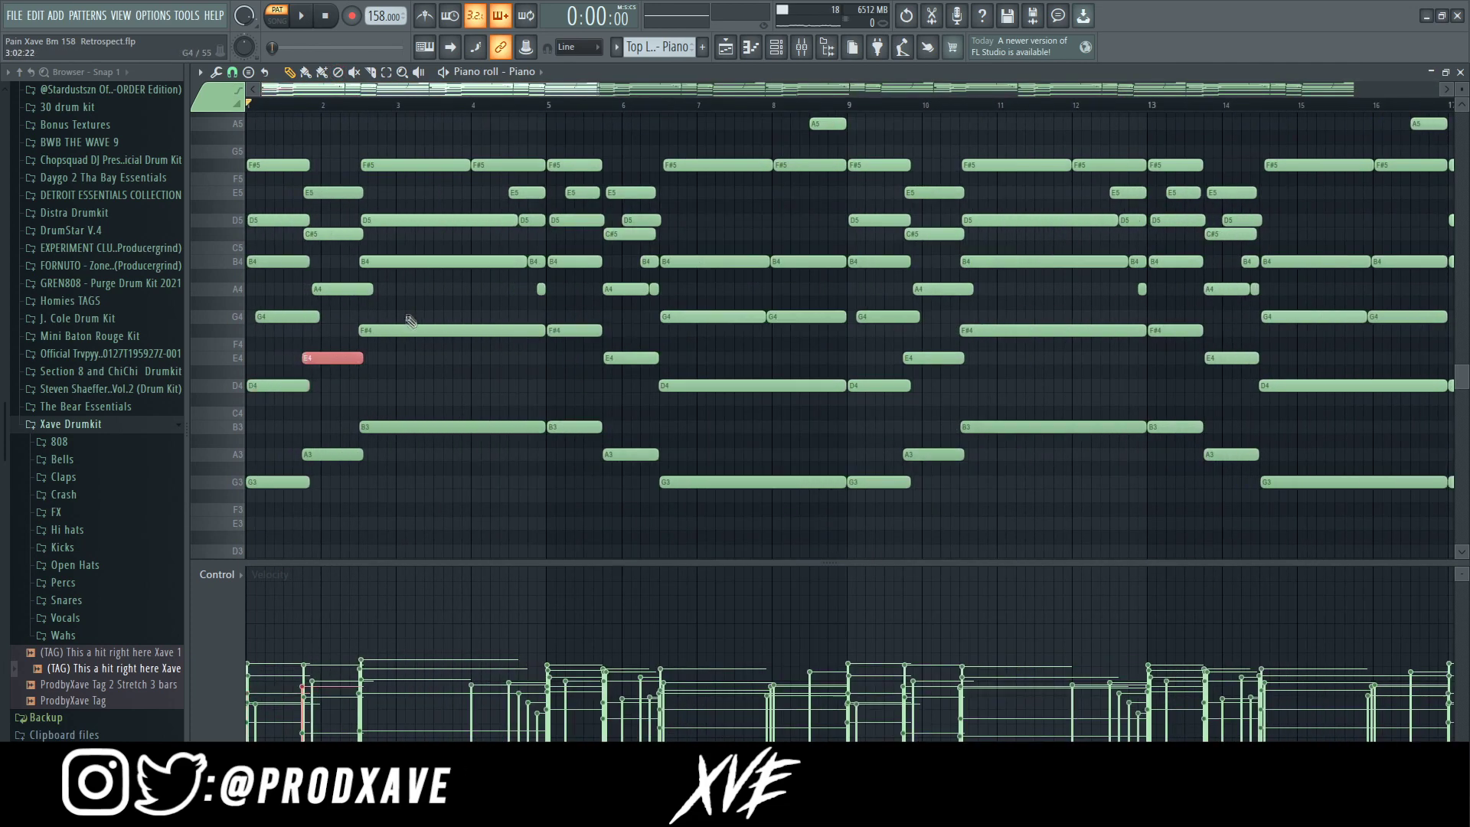
pyautogui.click(408, 330)
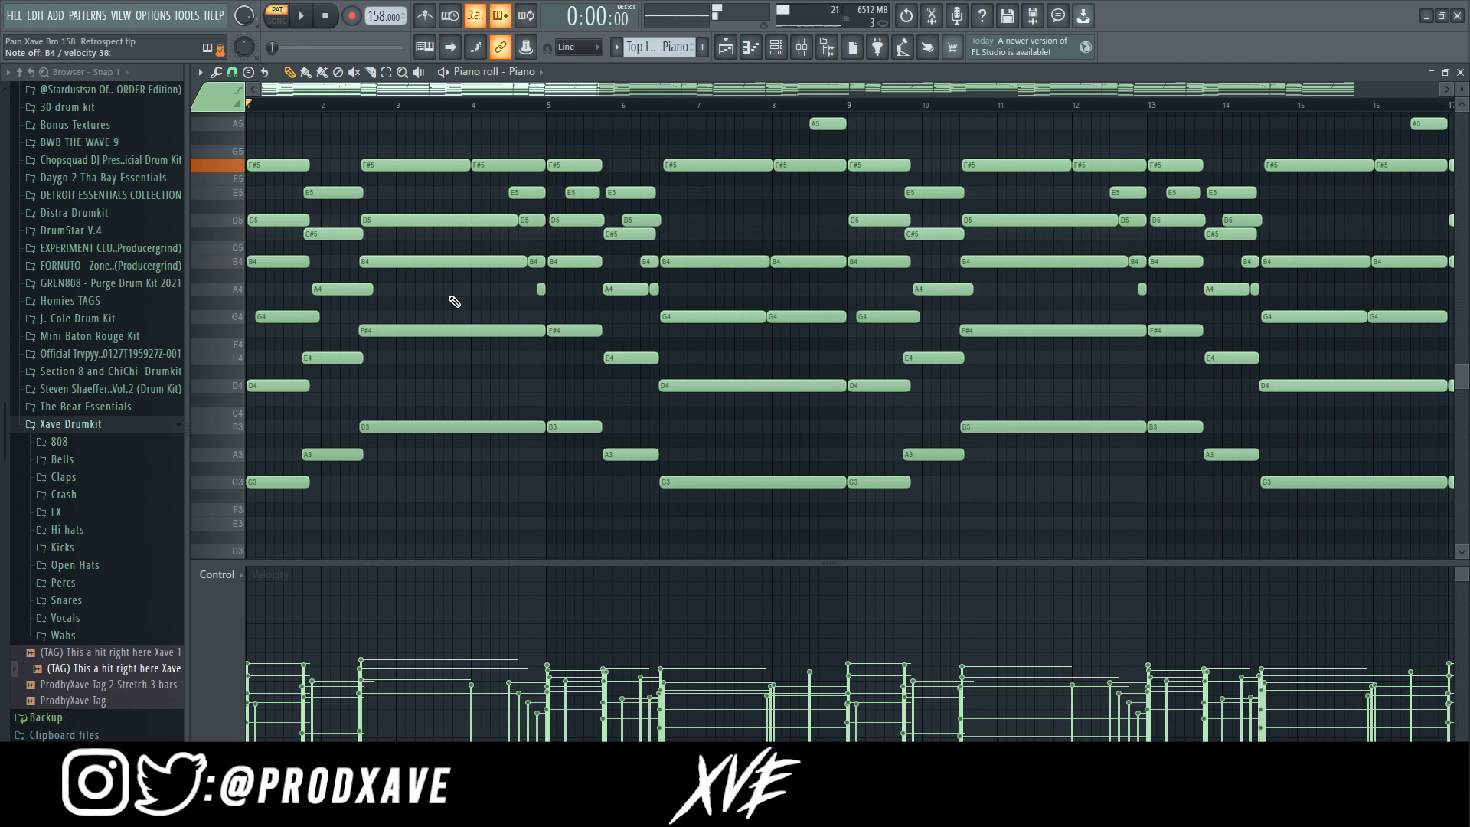
pyautogui.scroll(1, 454, 302)
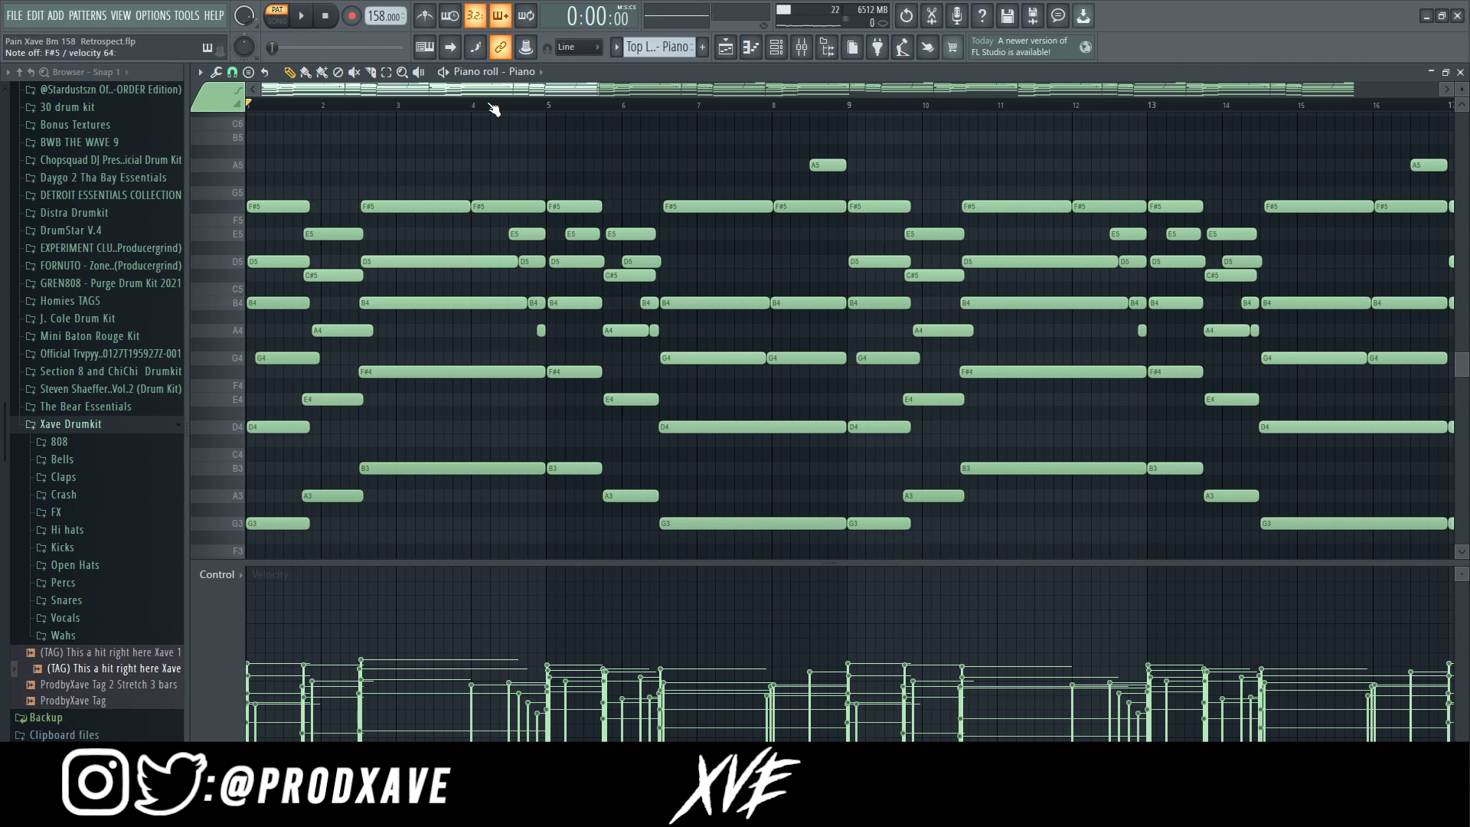
pyautogui.moveTo(470, 194); pyautogui.dragTo(545, 341)
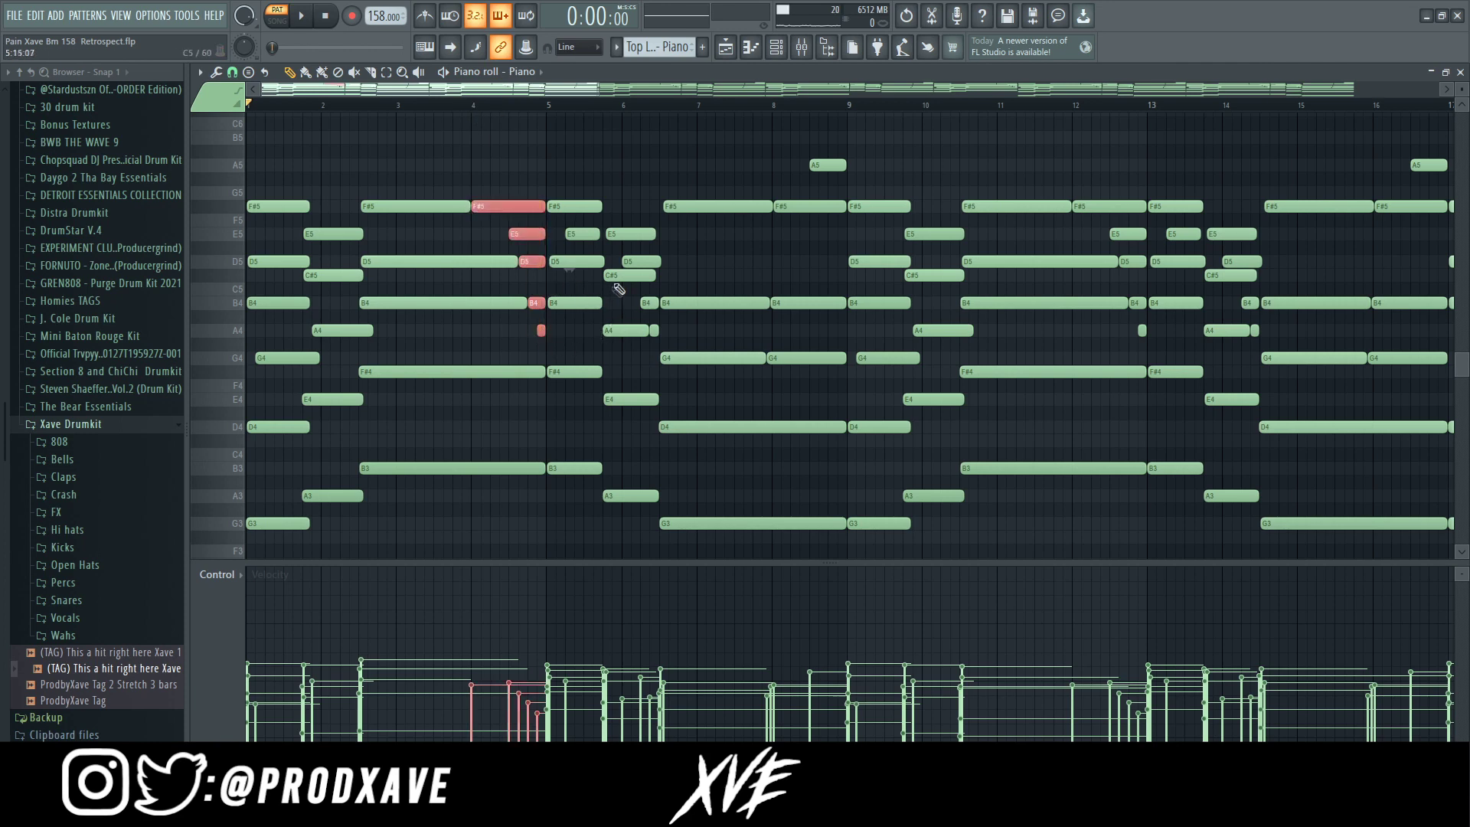
pyautogui.click(623, 235)
# Play the piano pattern from the middle of bar 2, where the long B3 chord starts, and stop playback
pyautogui.click(360, 103)
pyautogui.scroll(3, 360, 105)
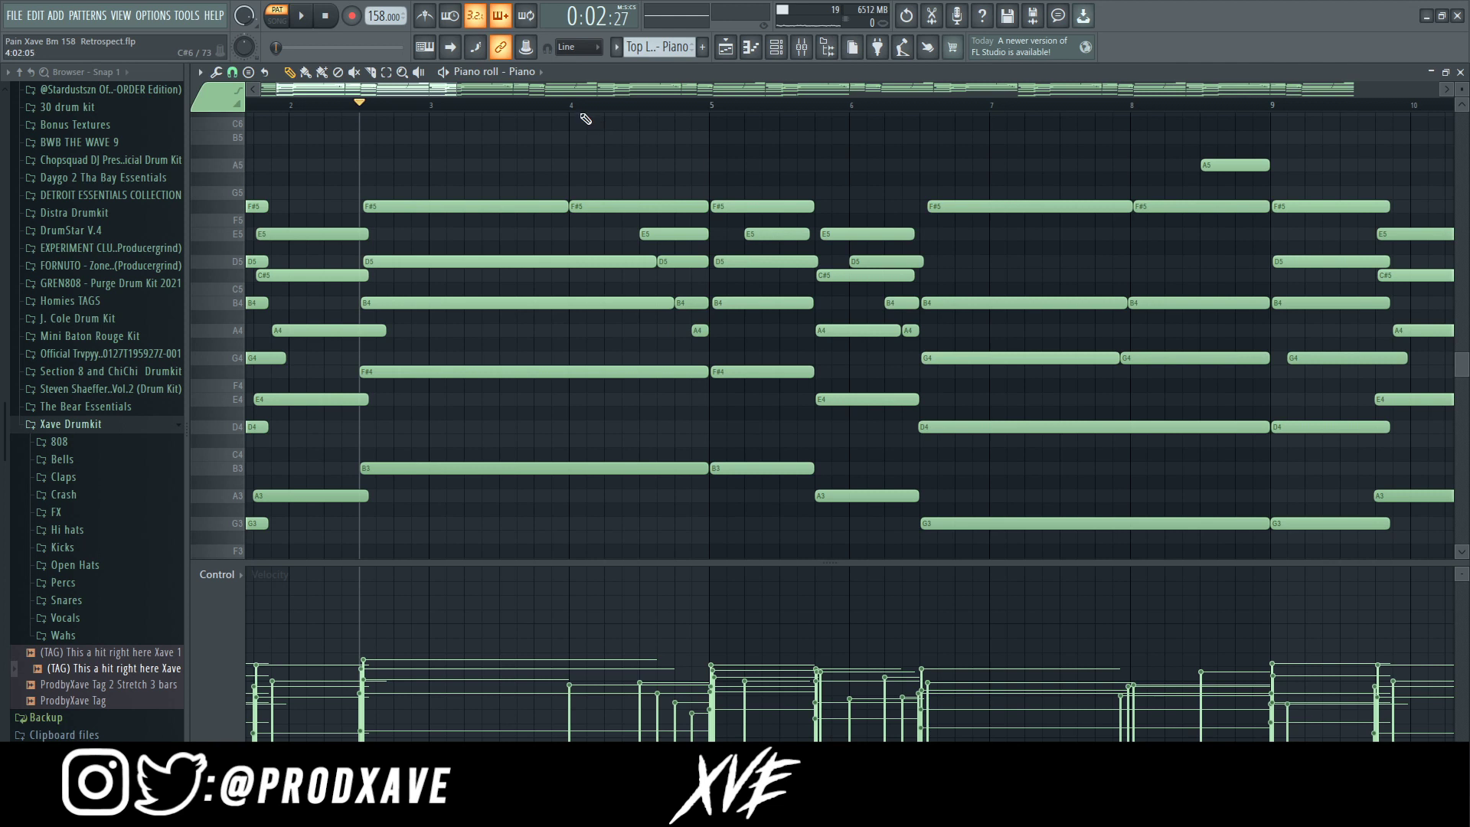
pyautogui.press('space')
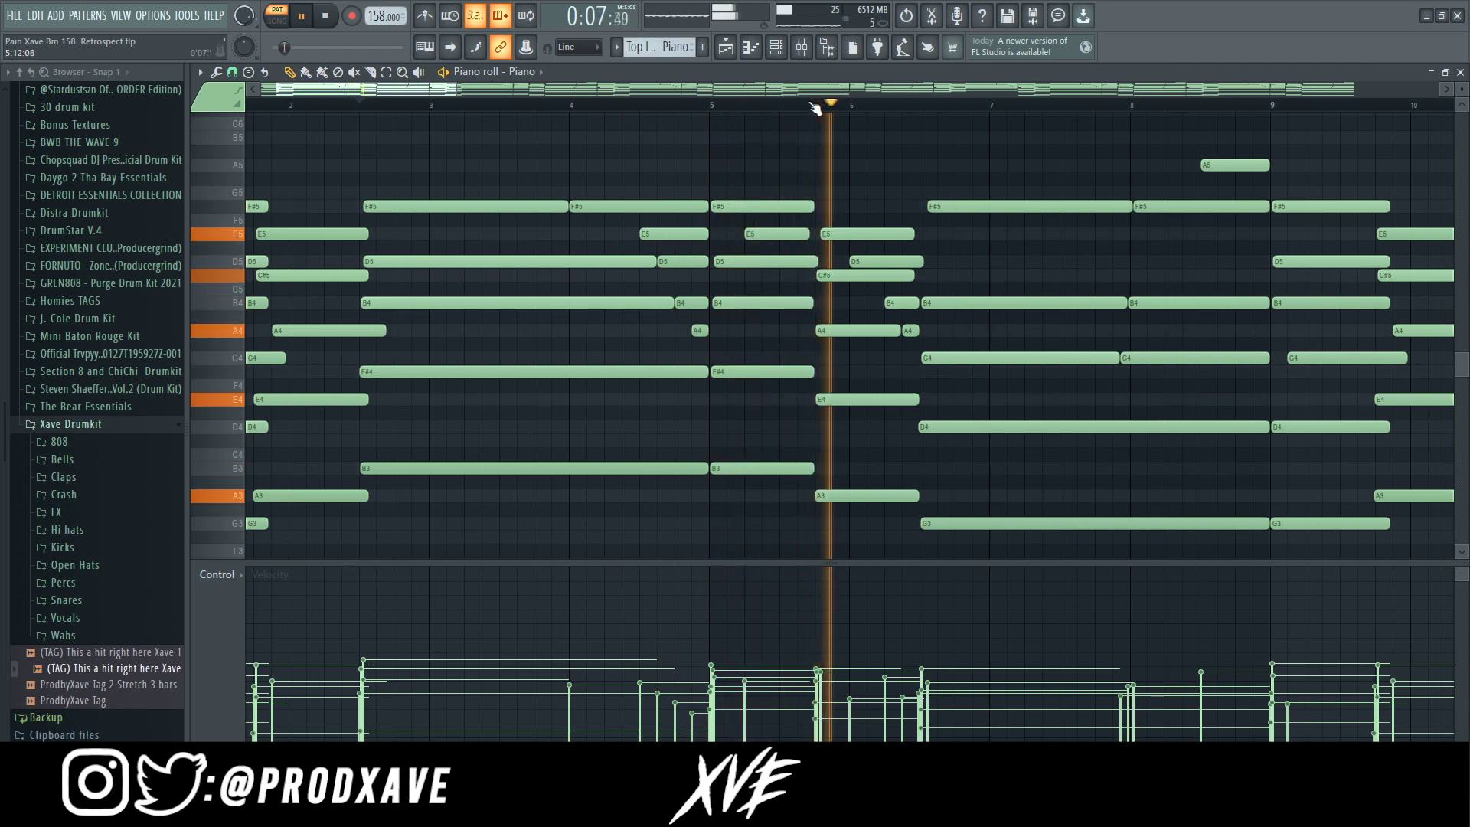
pyautogui.scroll(-2, 819, 108)
pyautogui.press('space')
pyautogui.scroll(-2, 819, 107)
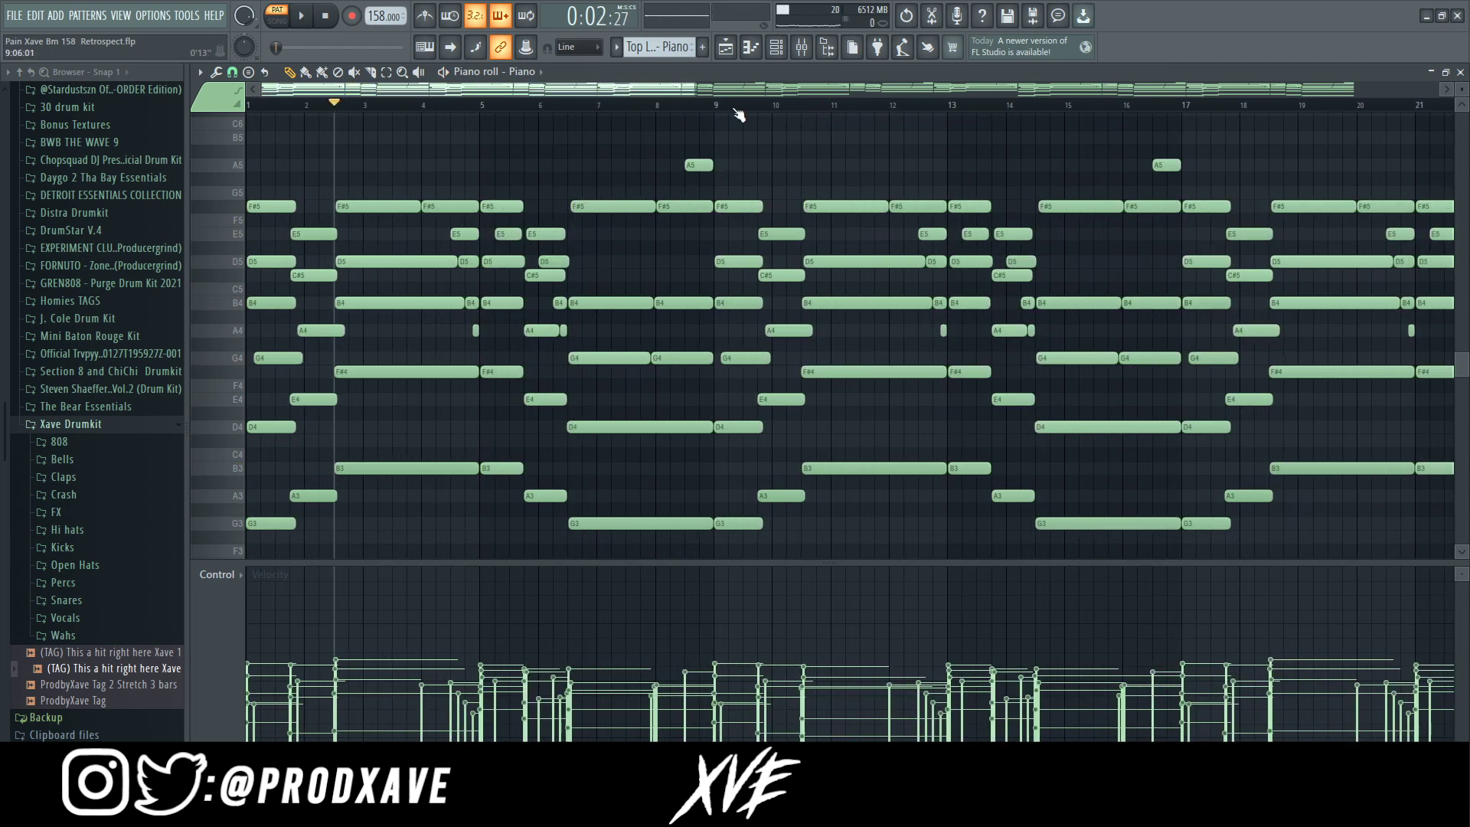
# Open the Top Line clip on Track 3 from the playlist and play its melody, following the notes through bar 16
pyautogui.press('F5')
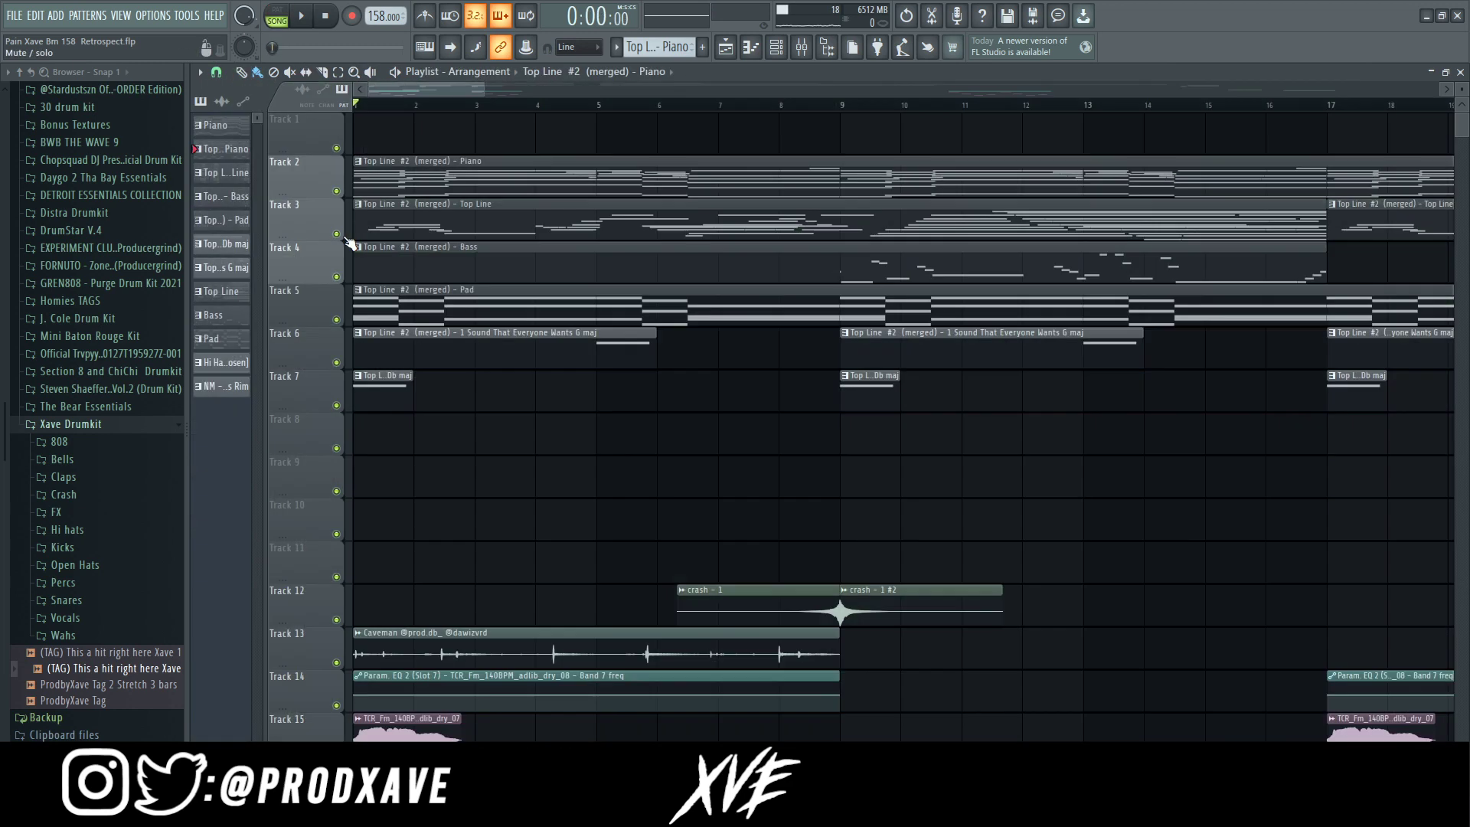
pyautogui.doubleClick(403, 223)
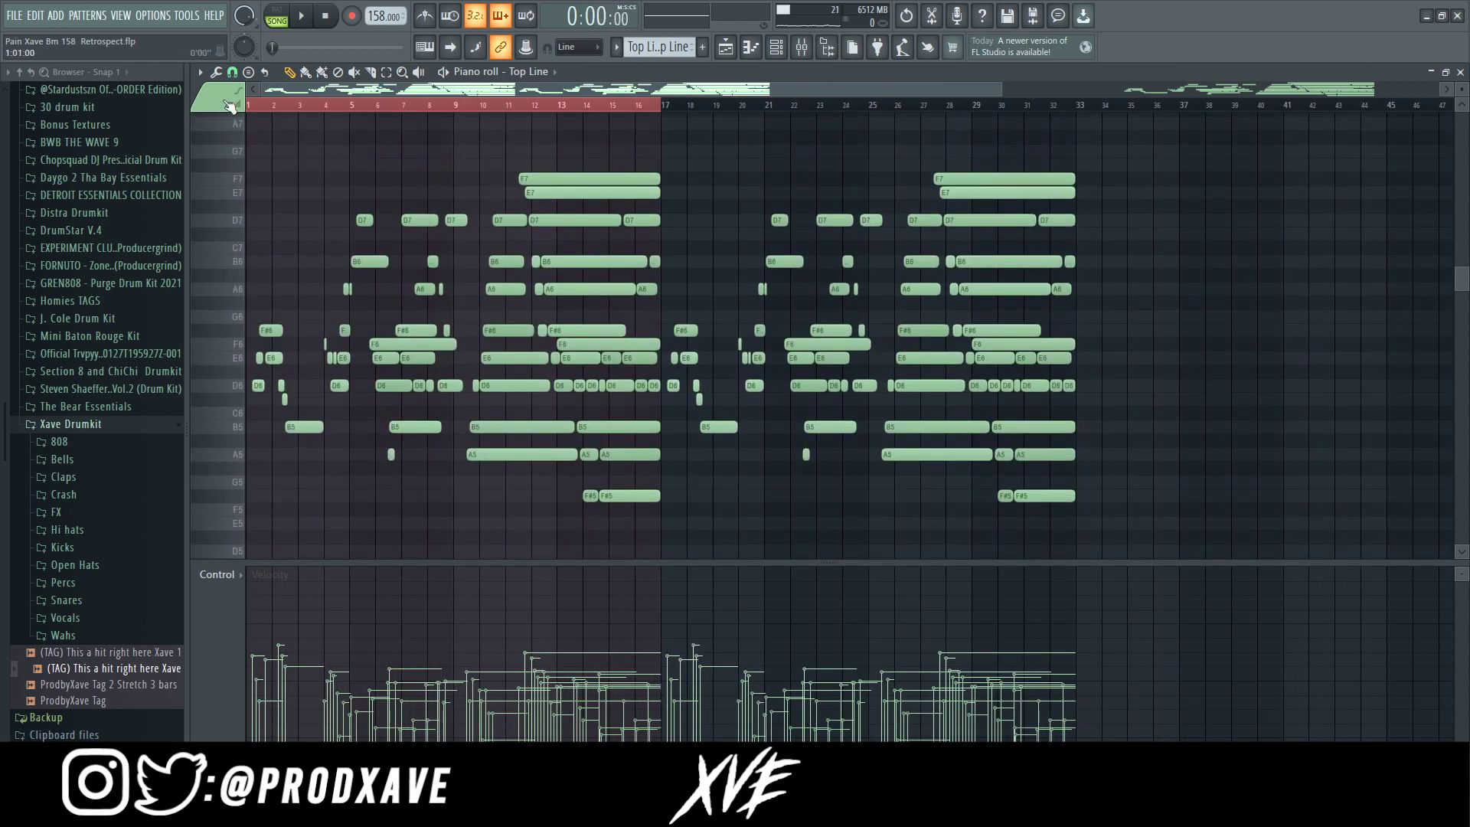
pyautogui.scroll(5, 299, 105)
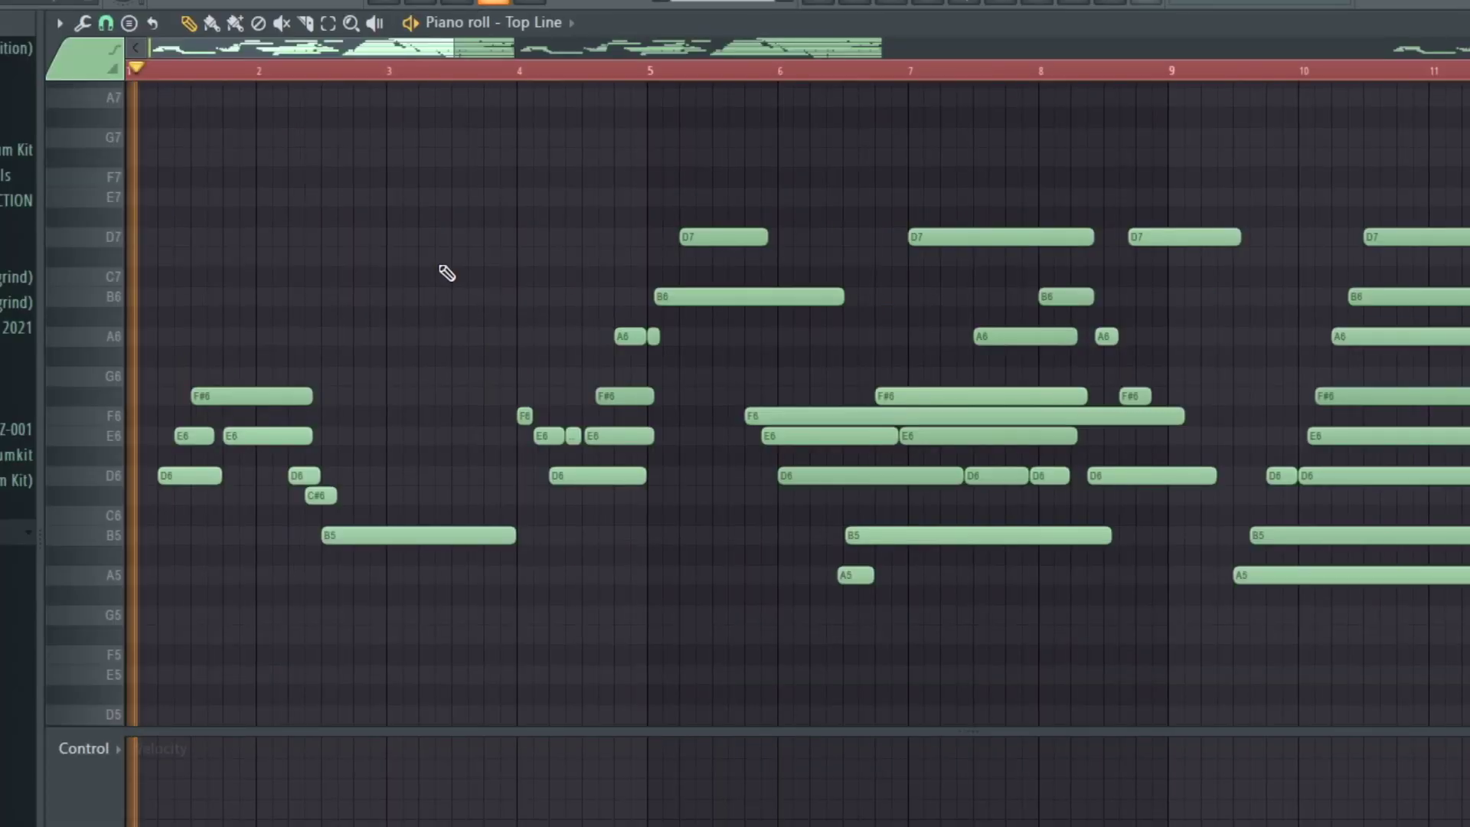
pyautogui.press('space')
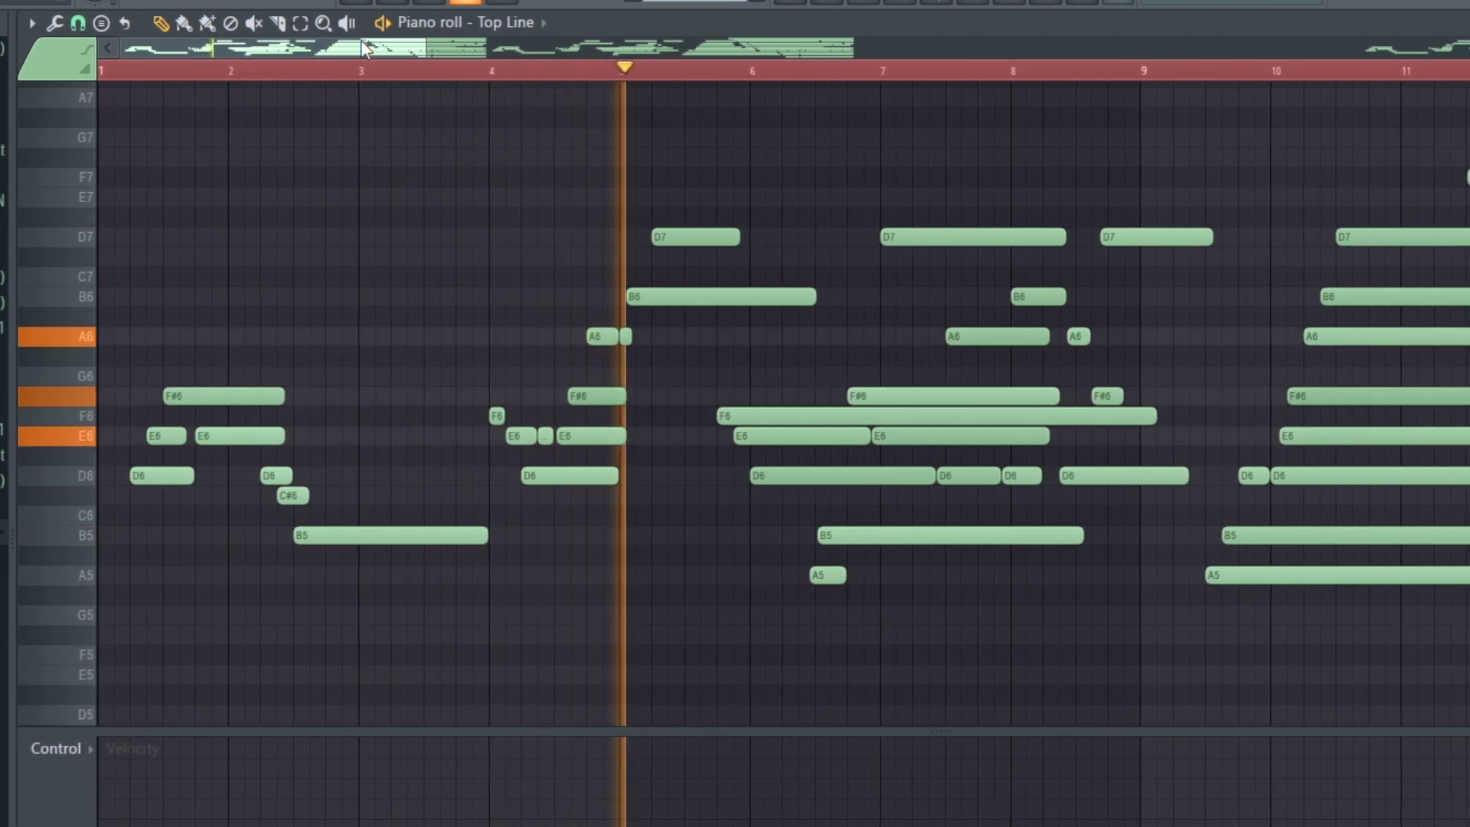
pyautogui.moveTo(359, 40); pyautogui.dragTo(505, 76)
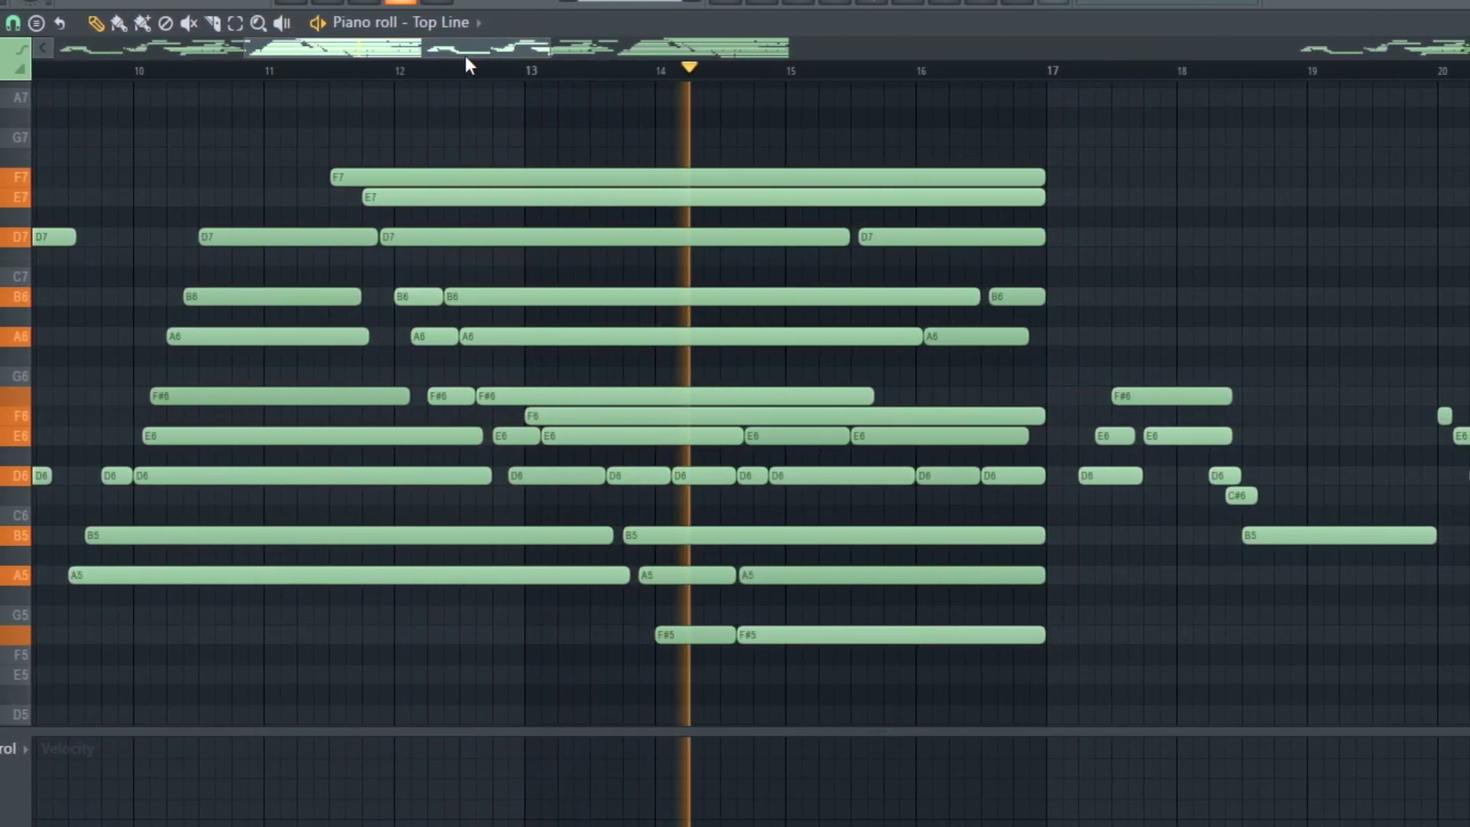
pyautogui.scroll(-5, 458, 55)
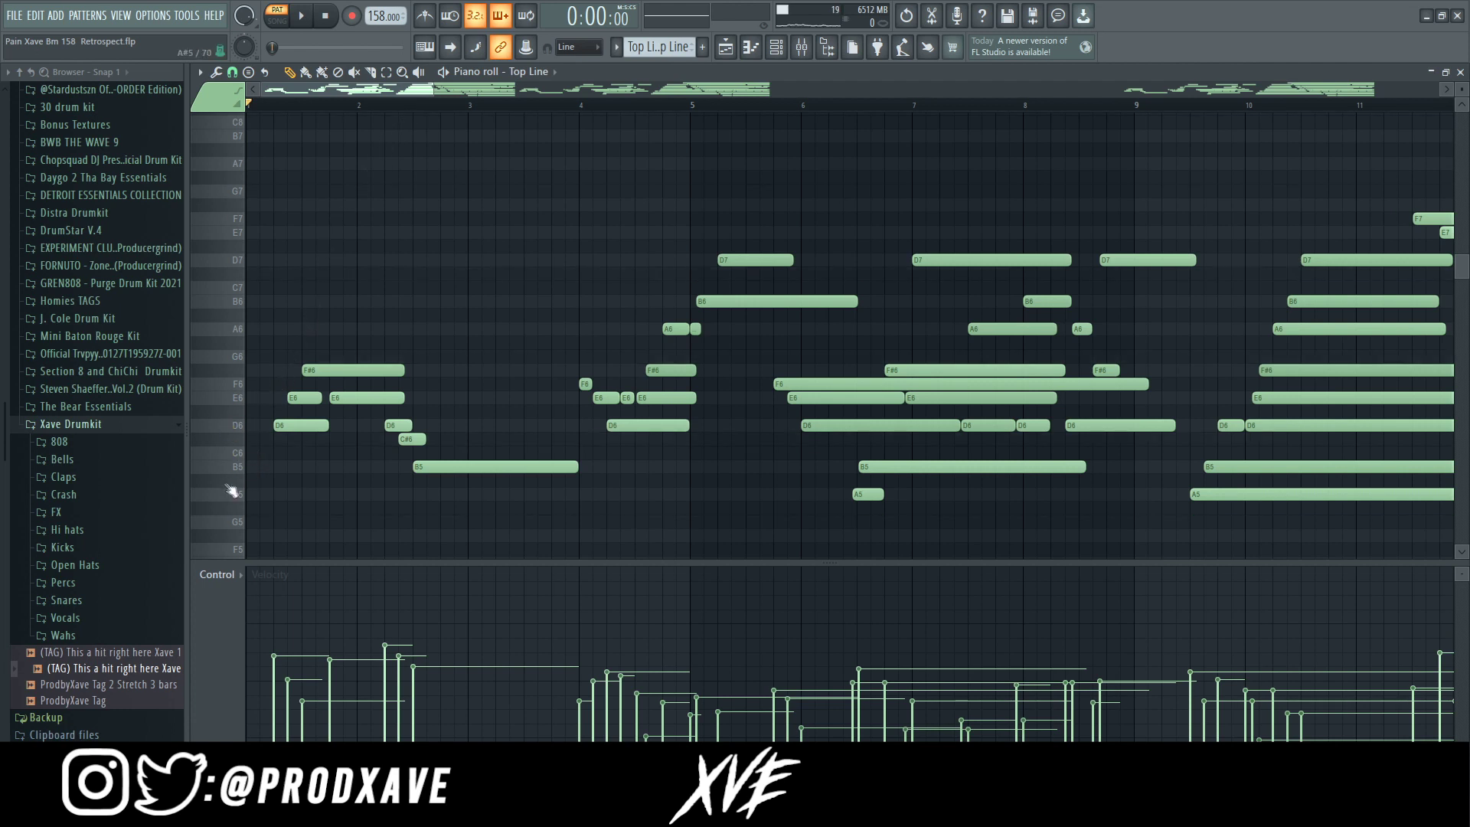
# Highlight the Top Line notes one pitch at a time, going up through B5, D6, E6, F#6, A6 and B6
pyautogui.click(229, 469)
pyautogui.click(229, 427)
pyautogui.click(231, 398)
pyautogui.click(232, 370)
pyautogui.click(232, 331)
pyautogui.click(237, 303)
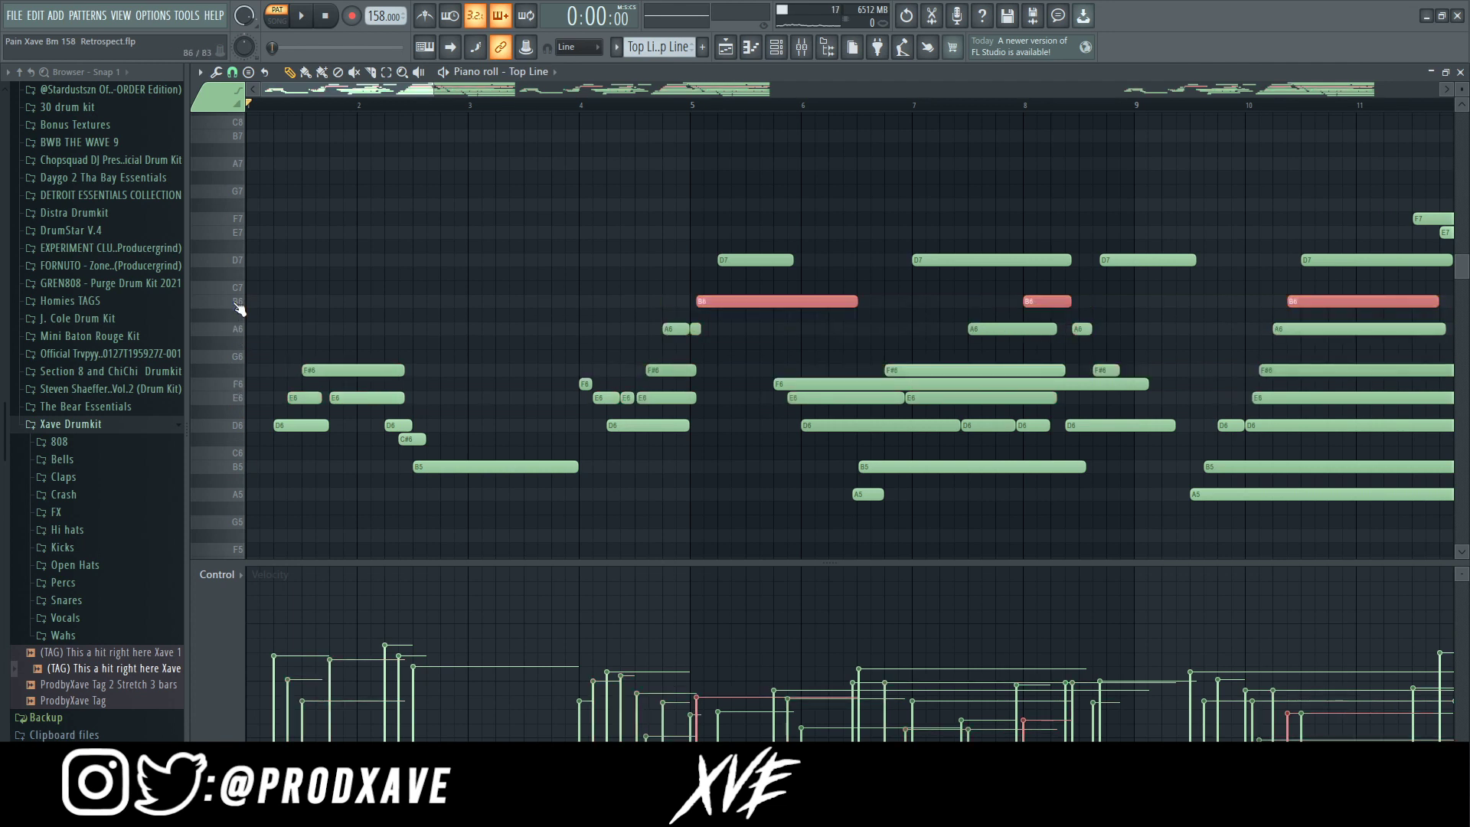
# Clear the selection, mark the C#6 note in bar 2, and set the playback position to the start of bar 2
pyautogui.click(449, 258)
pyautogui.moveTo(422, 454); pyautogui.dragTo(456, 451)
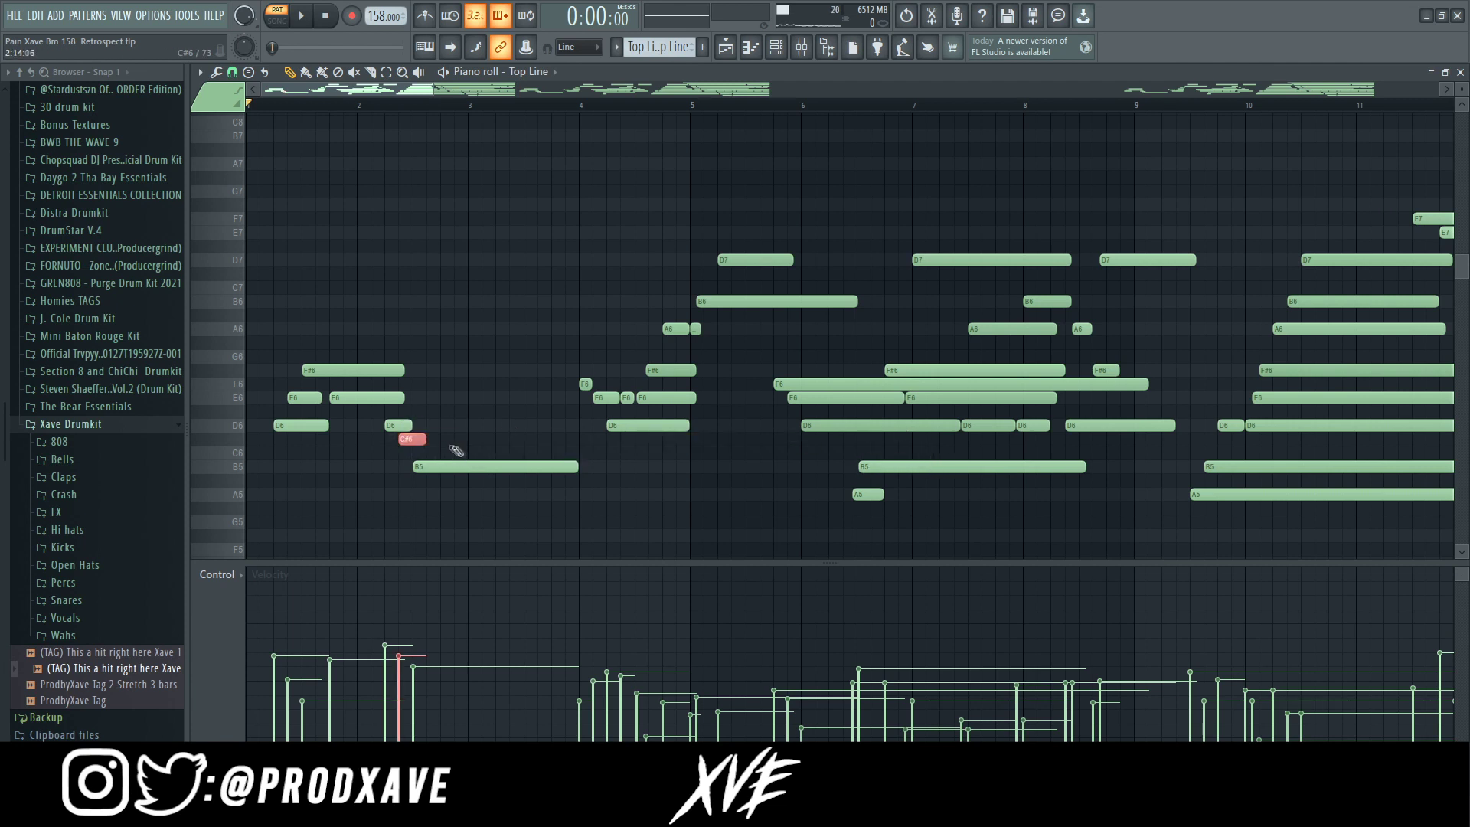
pyautogui.click(361, 106)
pyautogui.press('space')
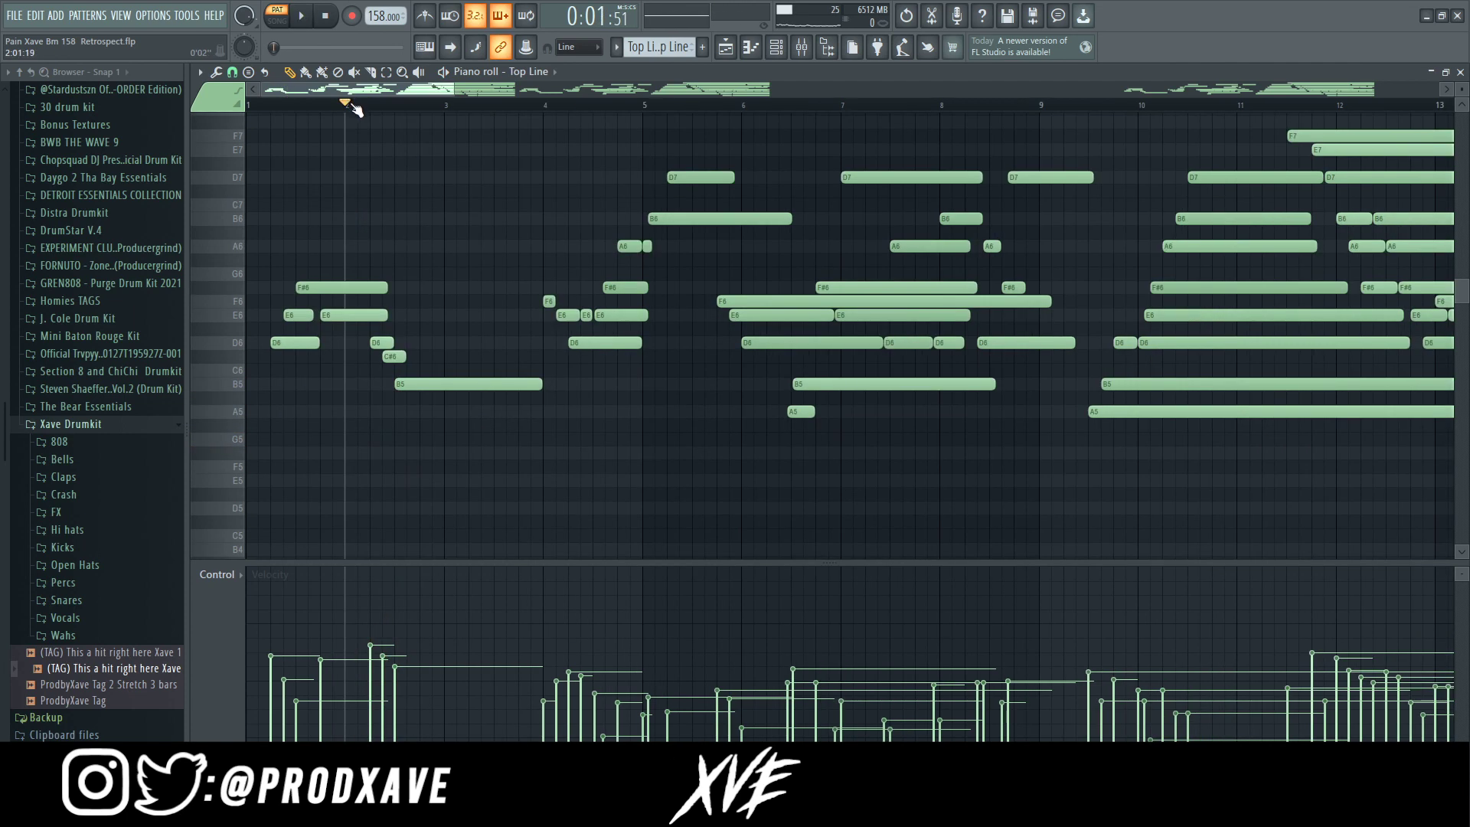
pyautogui.scroll(-3, 356, 107)
# Open the mixer and examine the Piano track's Fruity parametric EQ 2 and ValhallaVintageVerb, and select the Piano TP track
pyautogui.press('F9')
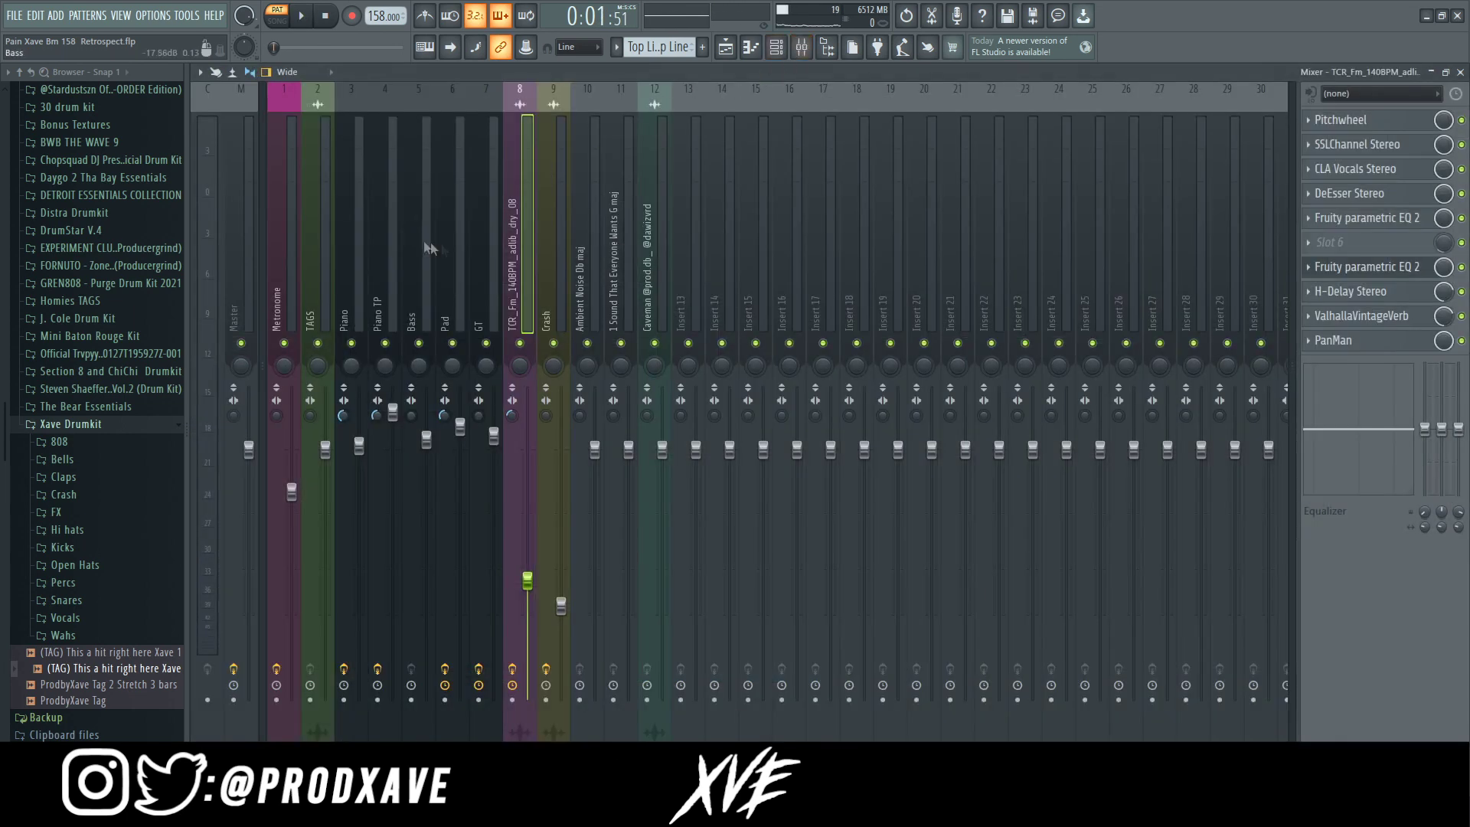
pyautogui.click(361, 295)
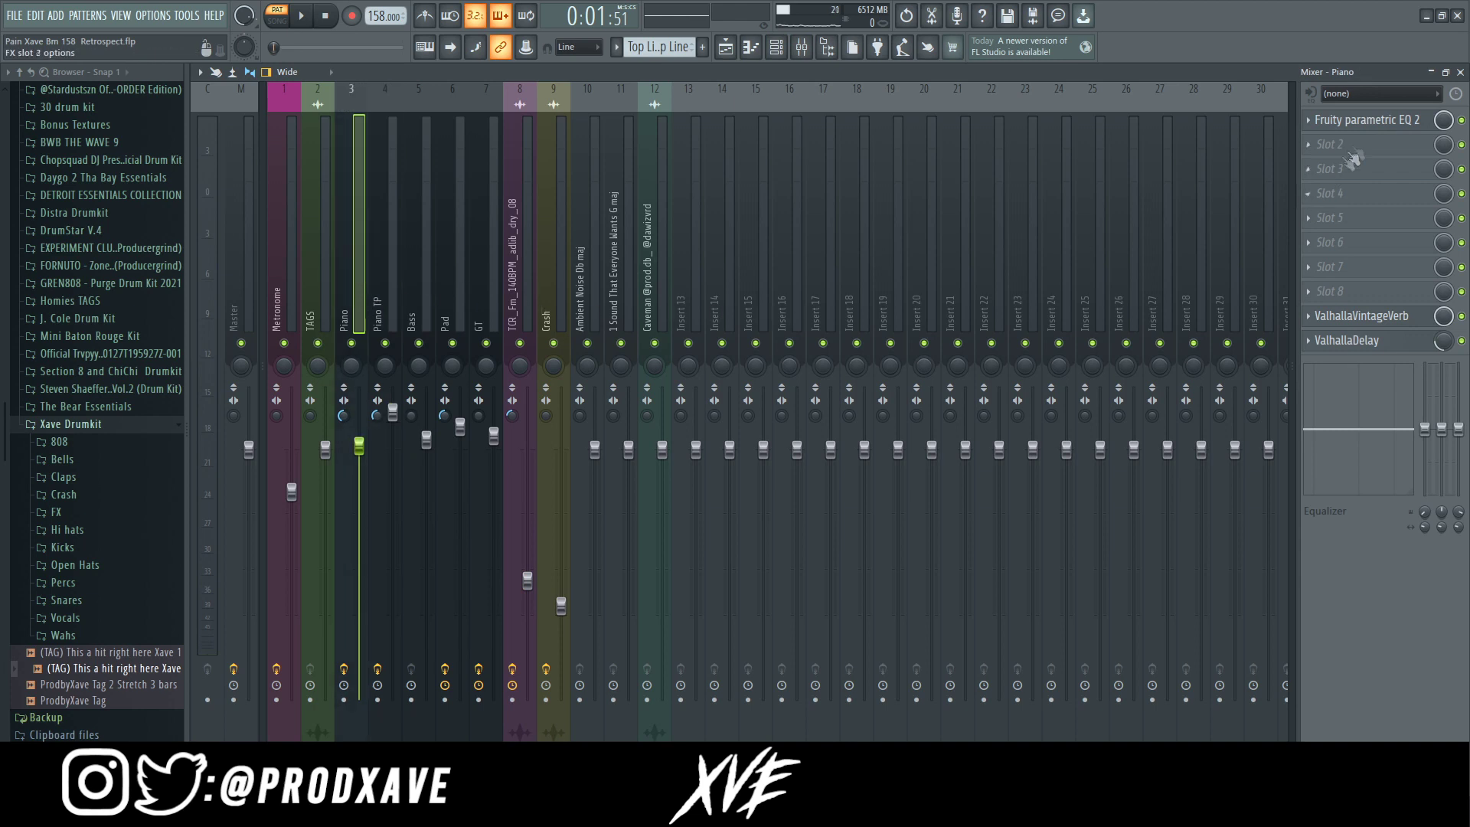
pyautogui.click(1376, 123)
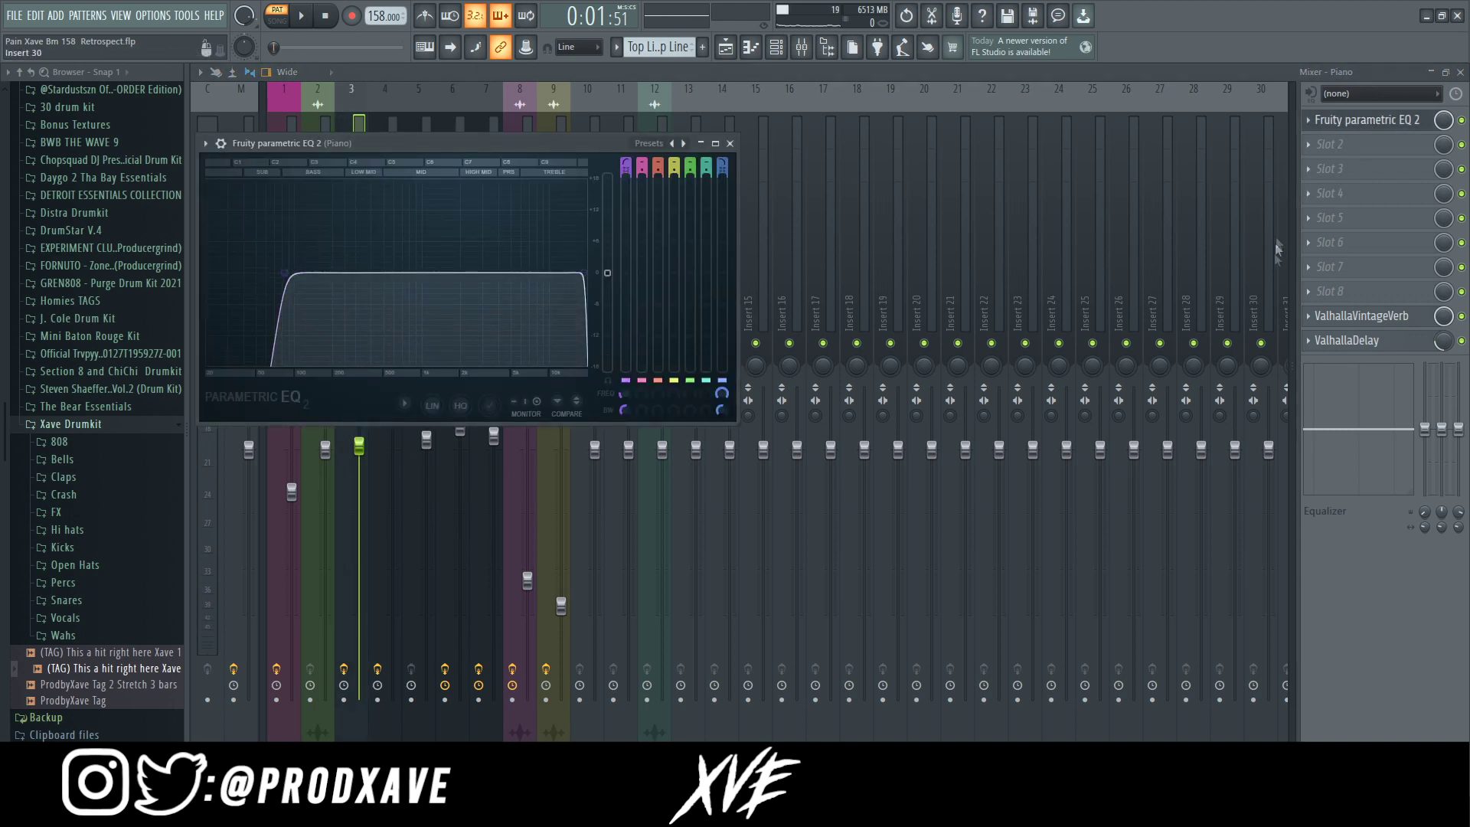
pyautogui.click(1347, 316)
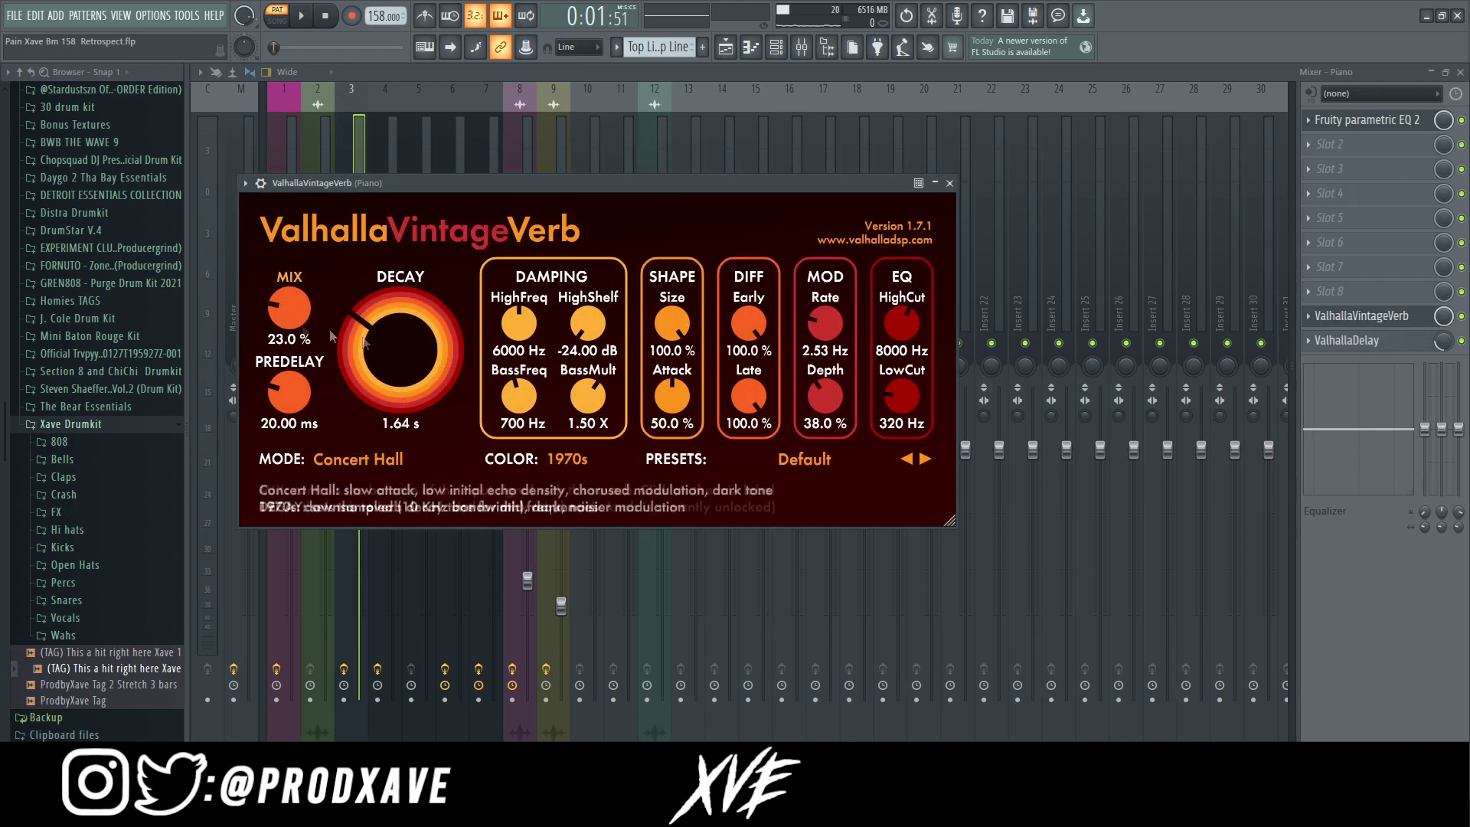
pyautogui.press('Escape')
pyautogui.click(387, 291)
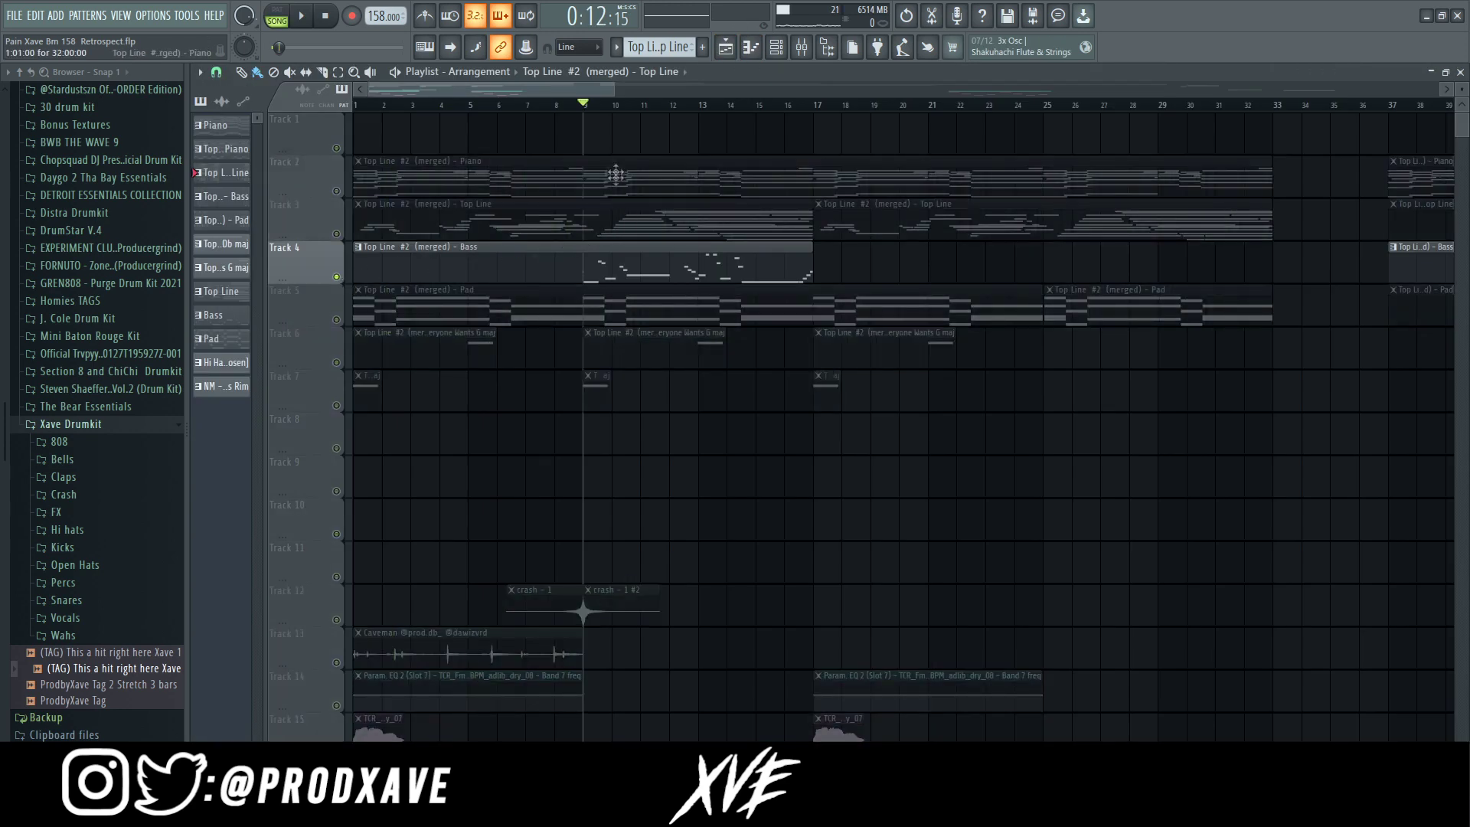
# Play the Bass part from bar 9 while viewing its notes in the piano roll
pyautogui.scroll(3, 588, 109)
pyautogui.press('space')
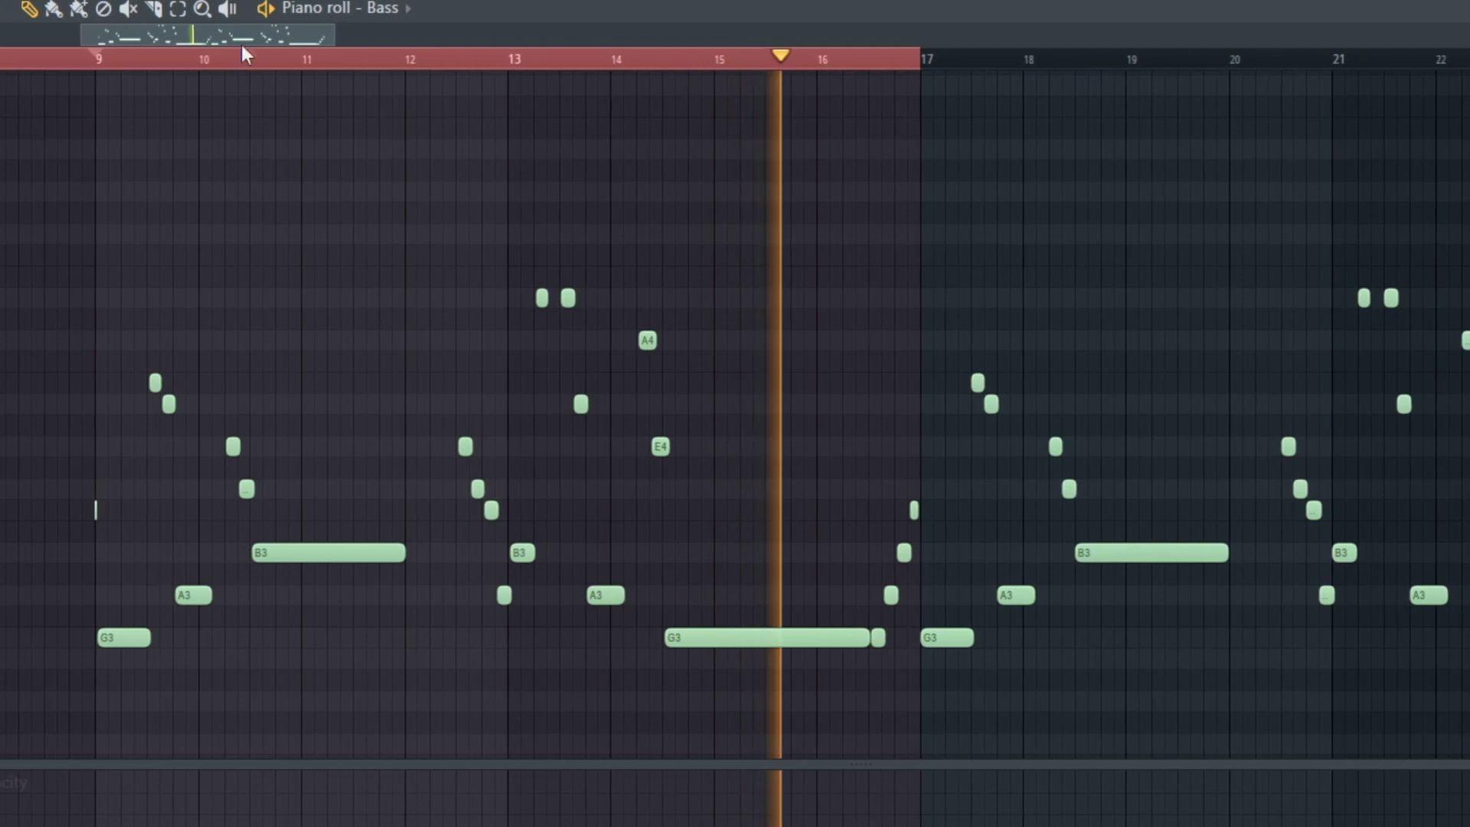
pyautogui.press('space')
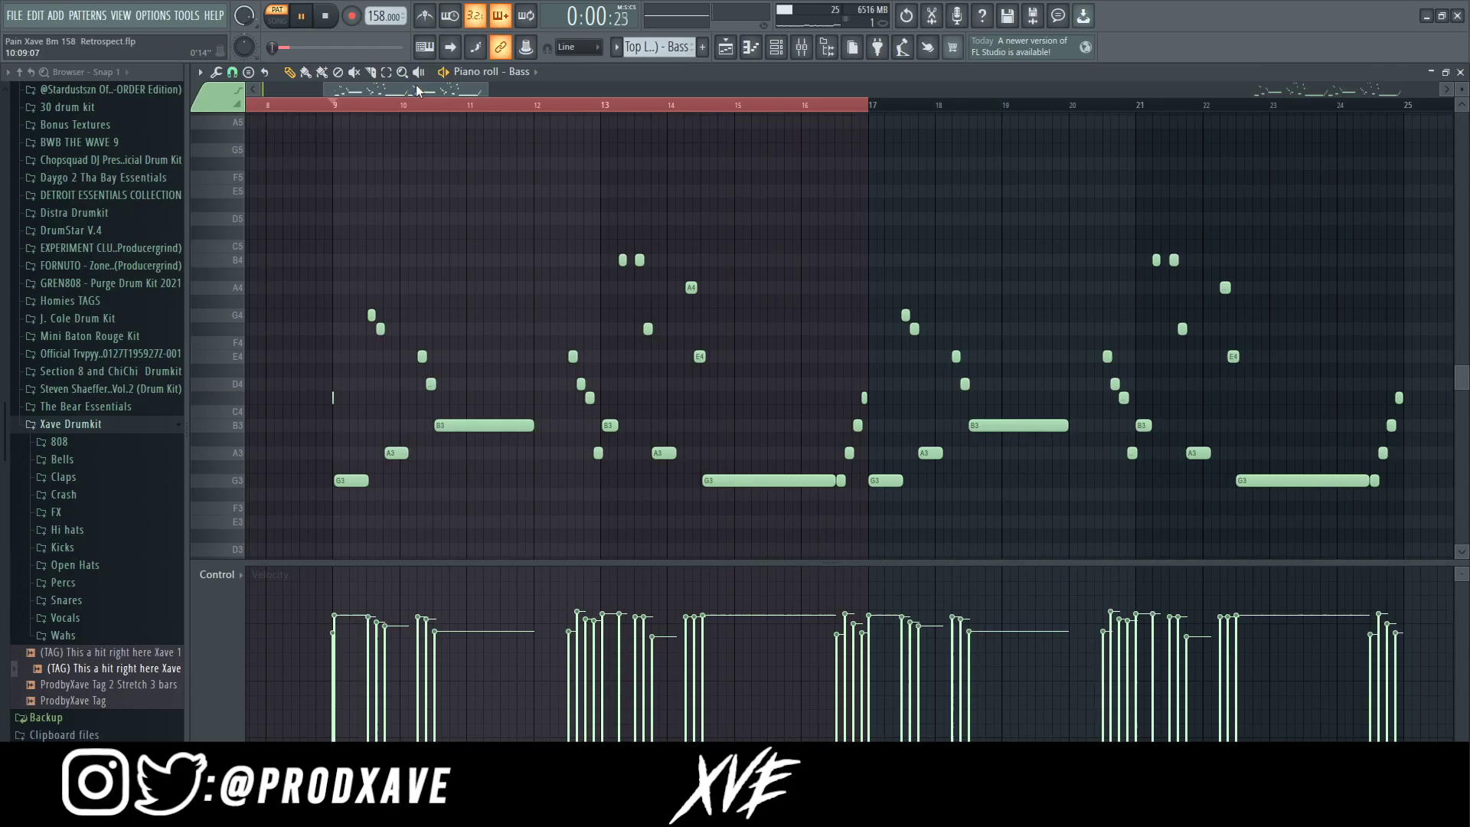
# Select the bass notes from bar 9 through the long B3 note to point out the first phrase
pyautogui.scroll(4, 360, 103)
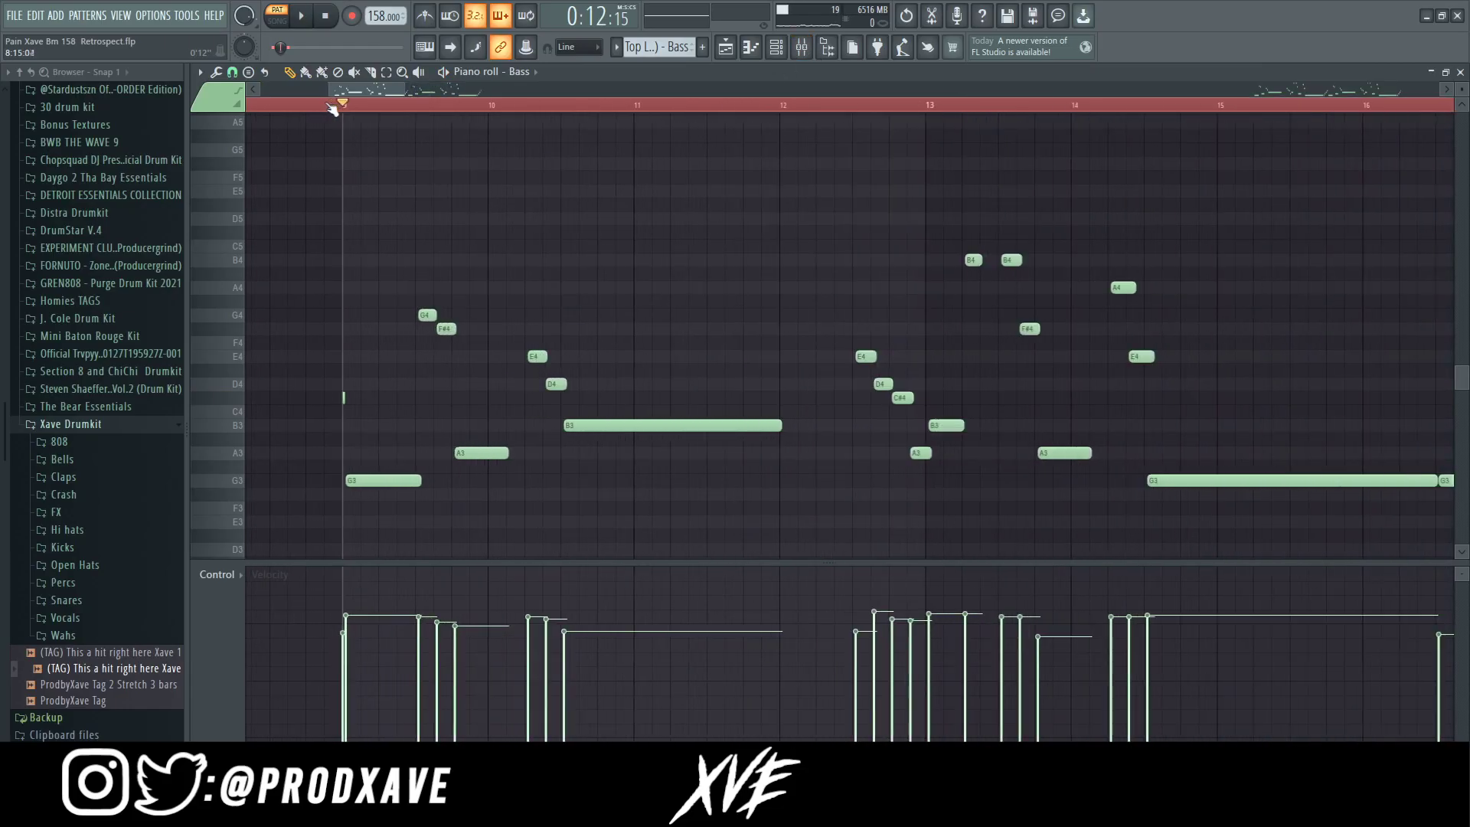
pyautogui.moveTo(374, 509); pyautogui.dragTo(583, 254)
pyautogui.moveTo(329, 471); pyautogui.dragTo(659, 240)
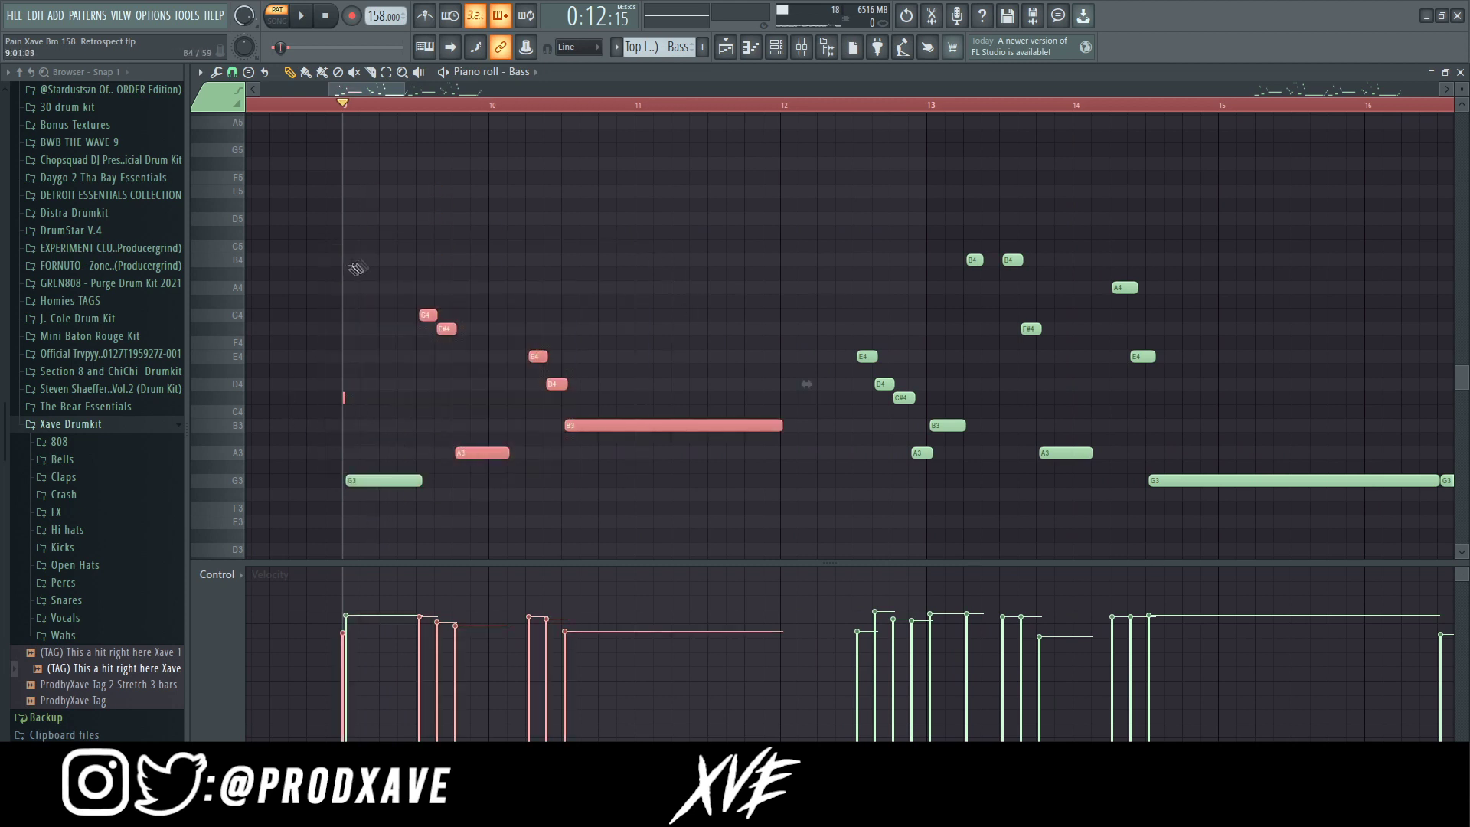
pyautogui.scroll(-2, 346, 274)
# Check the Bass track's effect slots in the mixer and return to the playlist
pyautogui.click(800, 51)
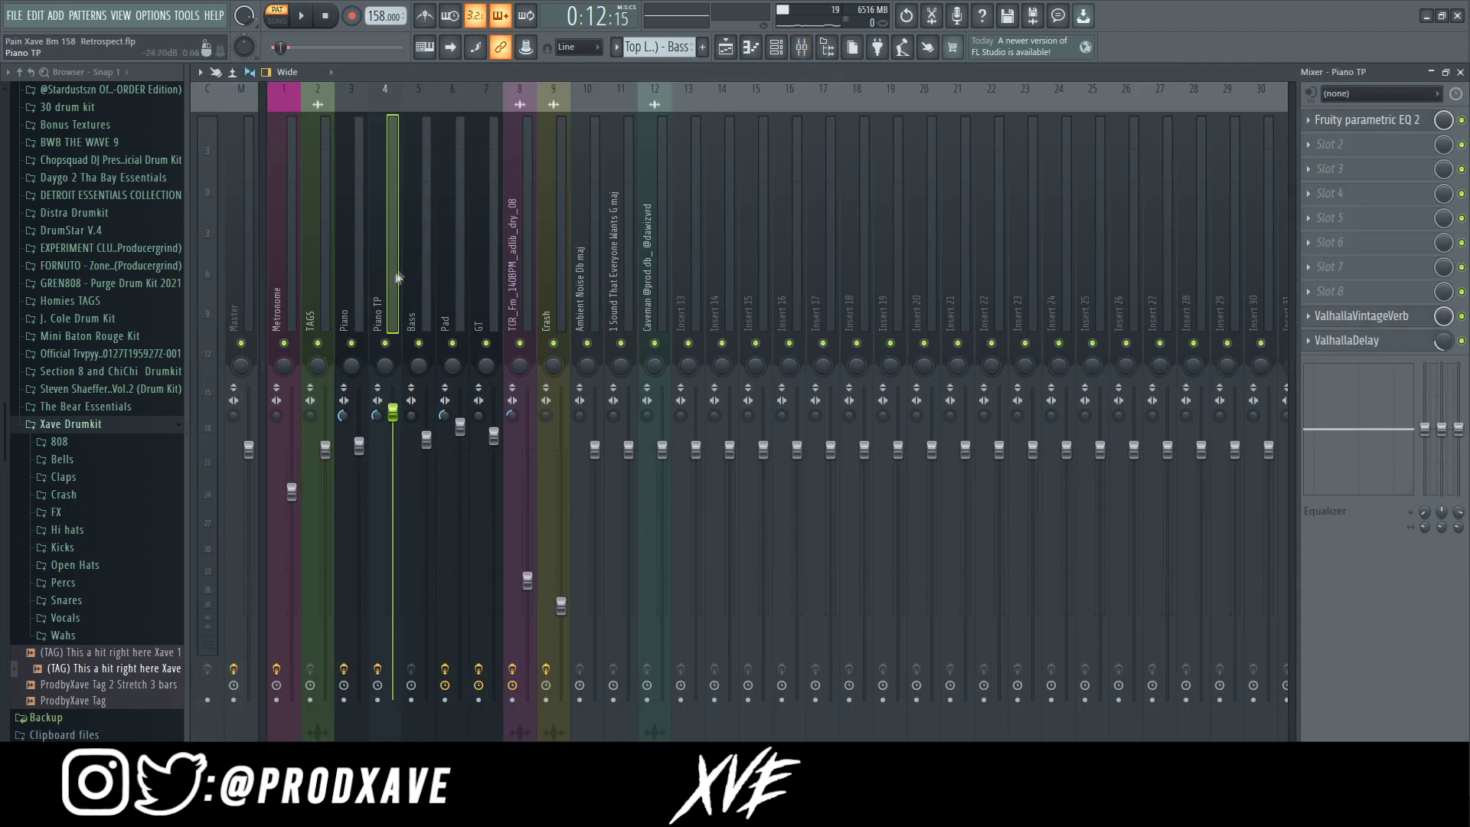
pyautogui.click(424, 288)
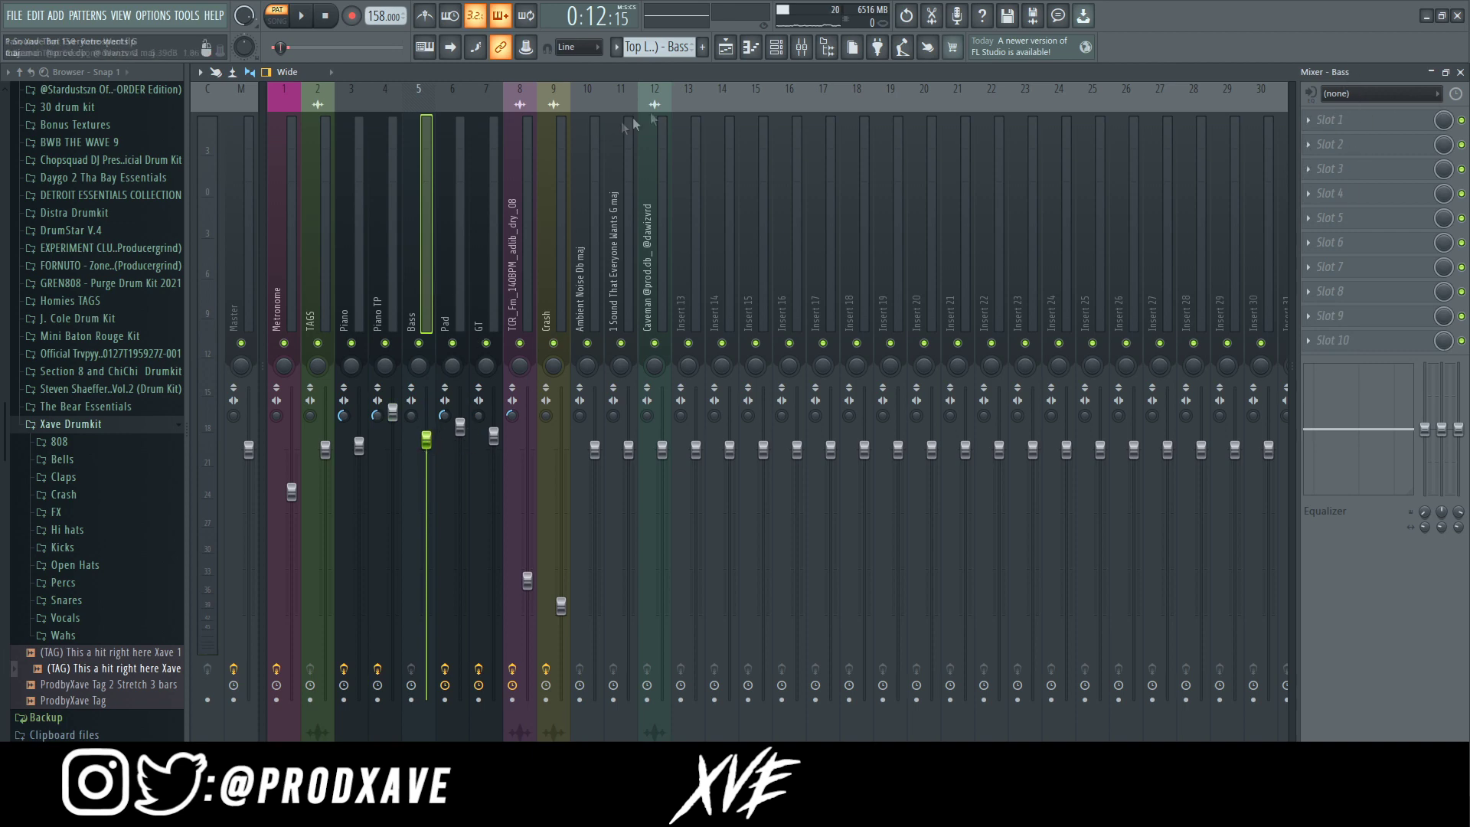
pyautogui.press('F5')
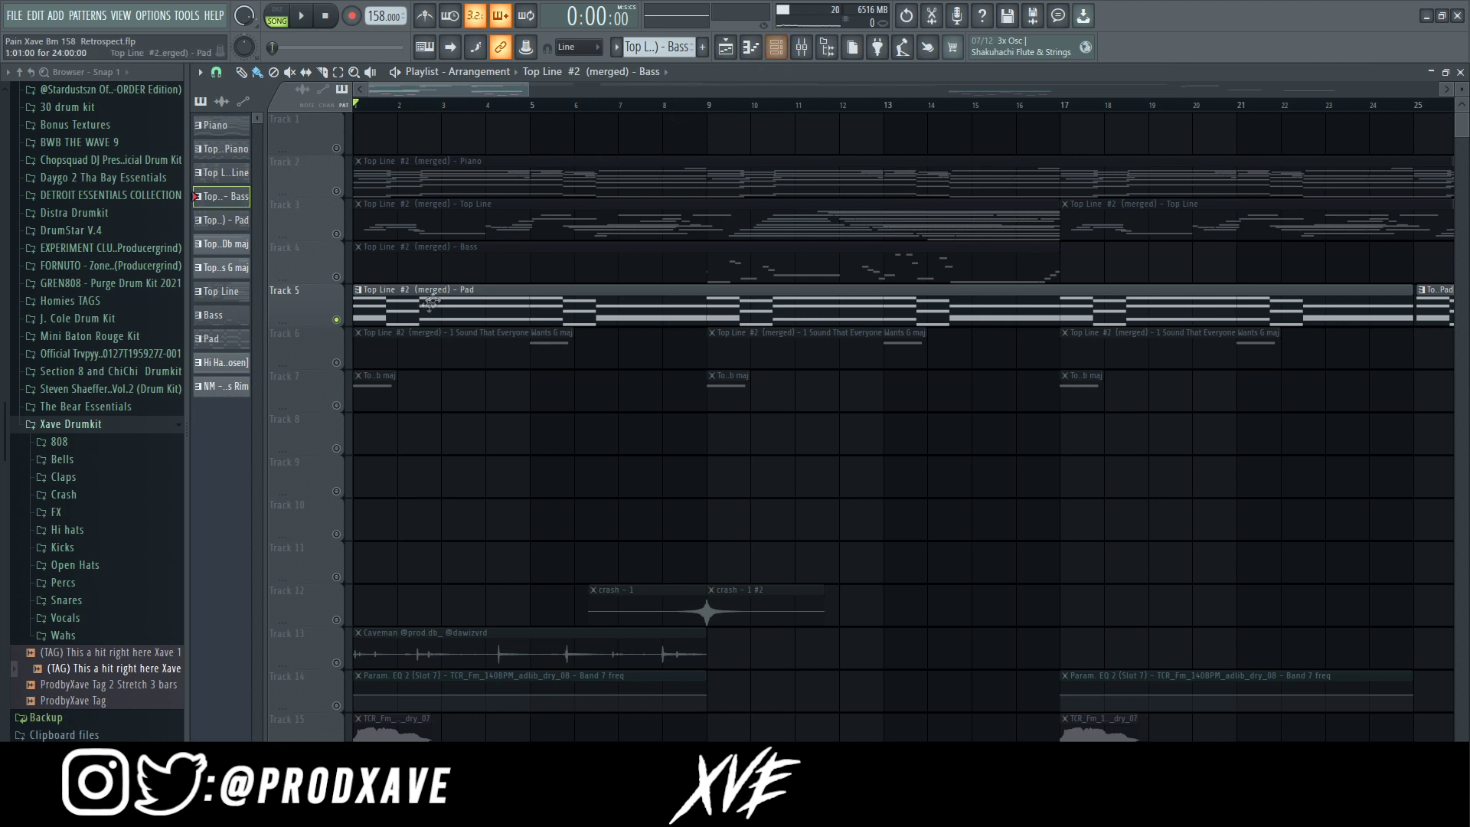
# Open the Pad clip on Track 5 in the piano roll and play its sustained chords from bar 1
pyautogui.doubleClick(402, 307)
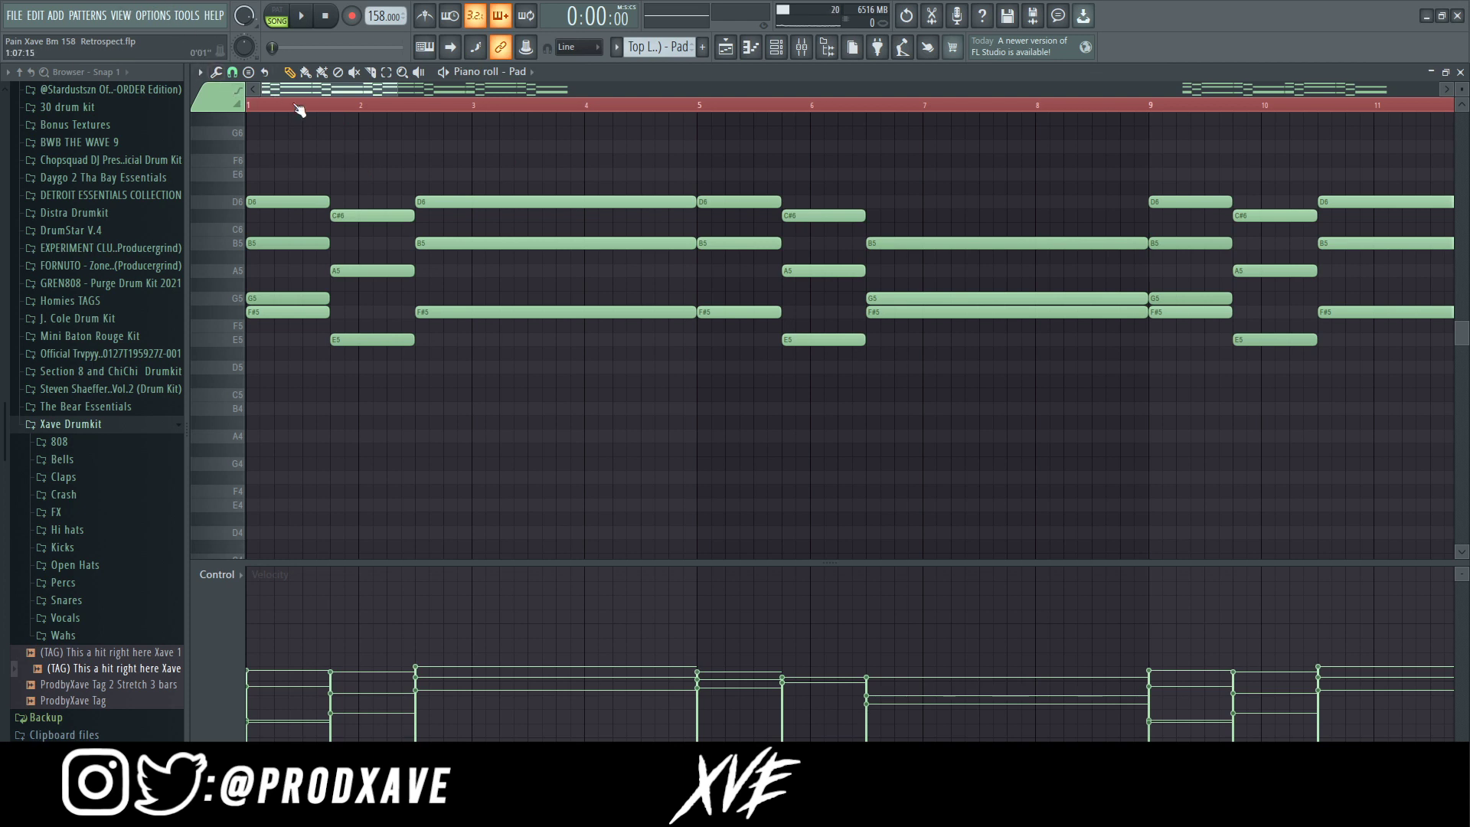
pyautogui.click(724, 47)
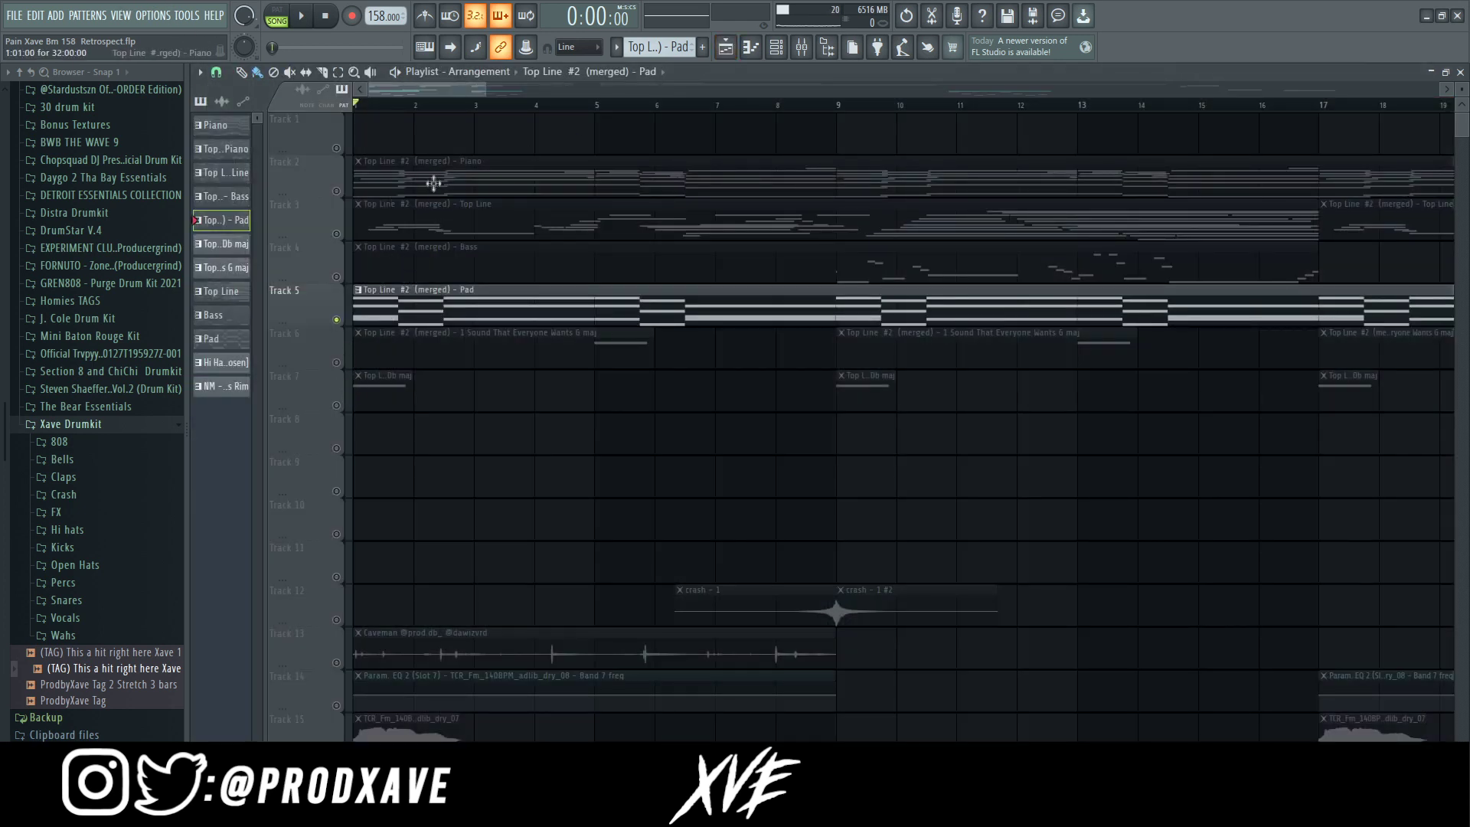
pyautogui.click(750, 48)
pyautogui.press('space')
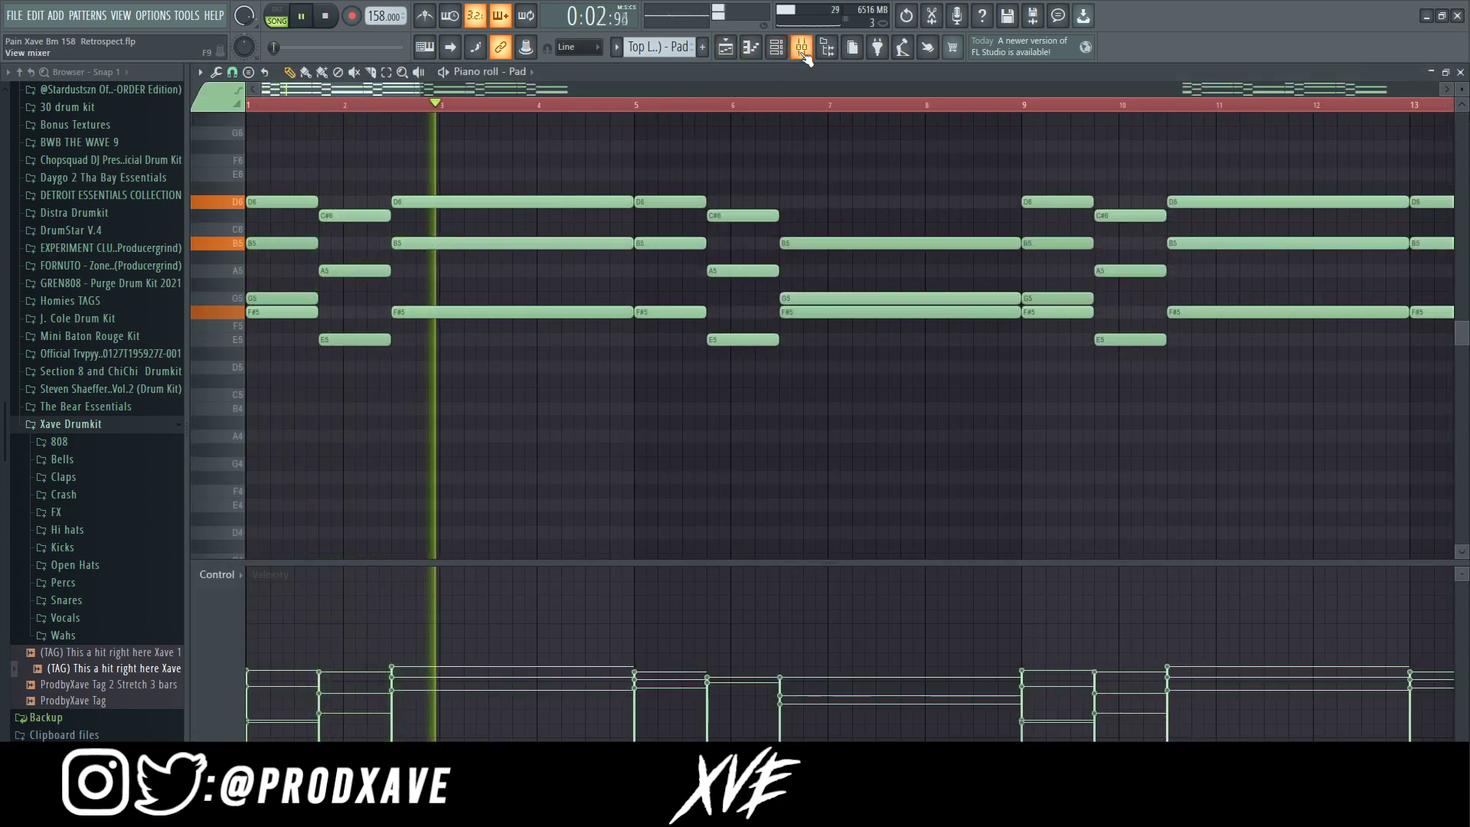
pyautogui.scroll(-3, 788, 107)
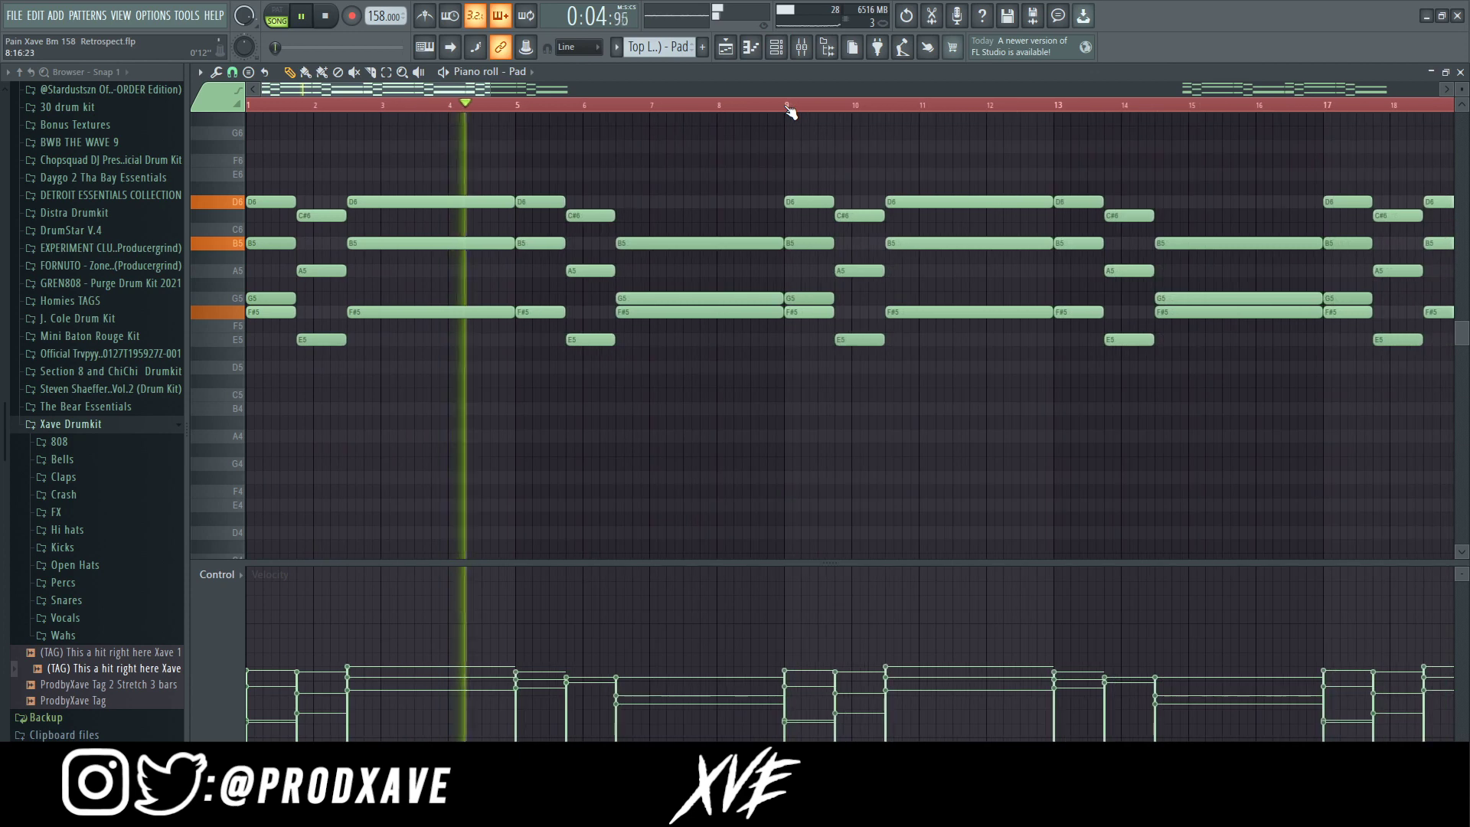
# Stop the Pad playback, inspect the Pad track's ValhallaVintageVerb and Fruity Parametric EQ 2 in the mixer, and return to the playlist
pyautogui.scroll(-2, 788, 113)
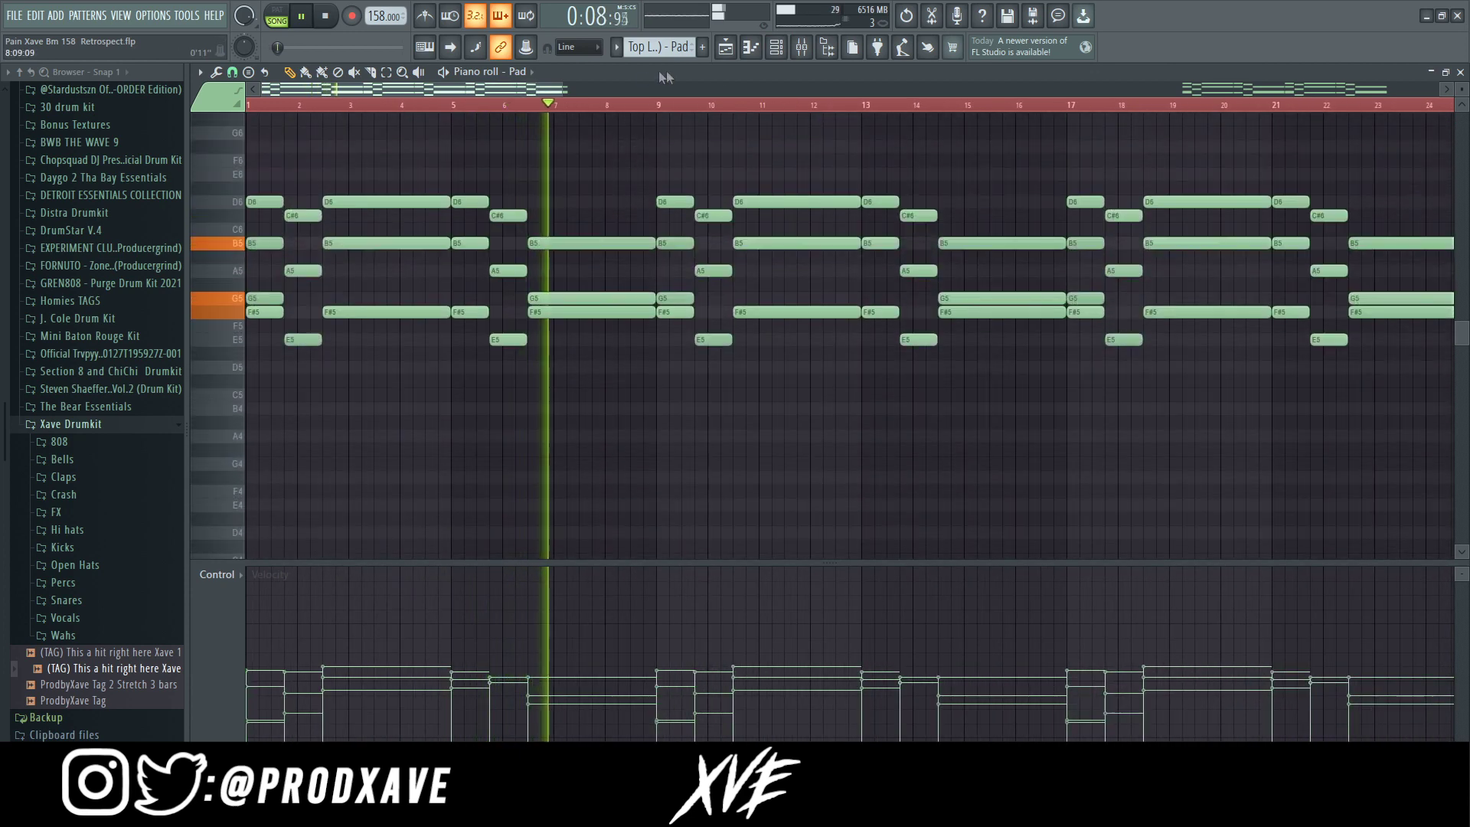
pyautogui.press('space')
pyautogui.click(798, 57)
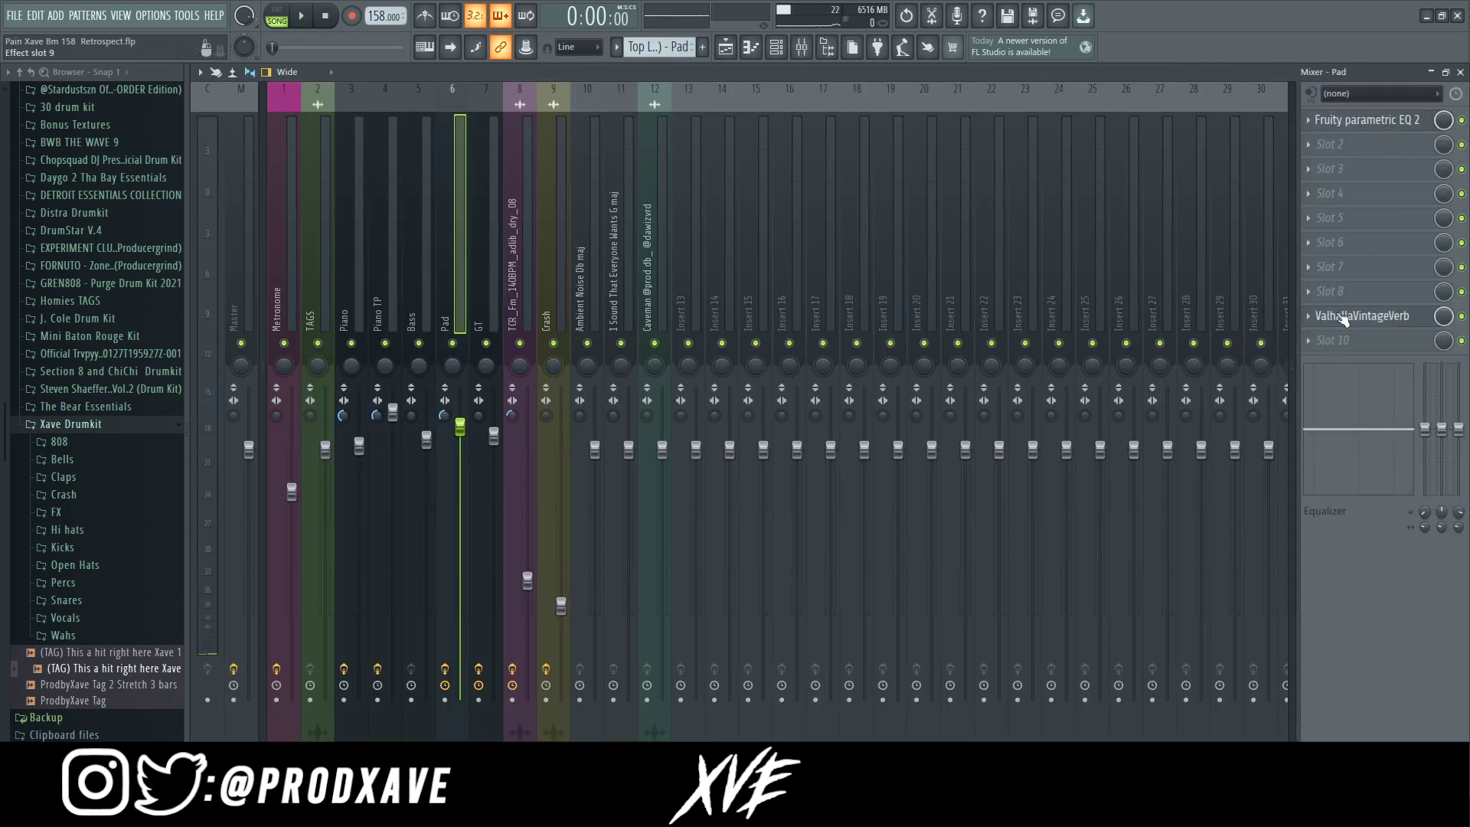
pyautogui.click(1344, 317)
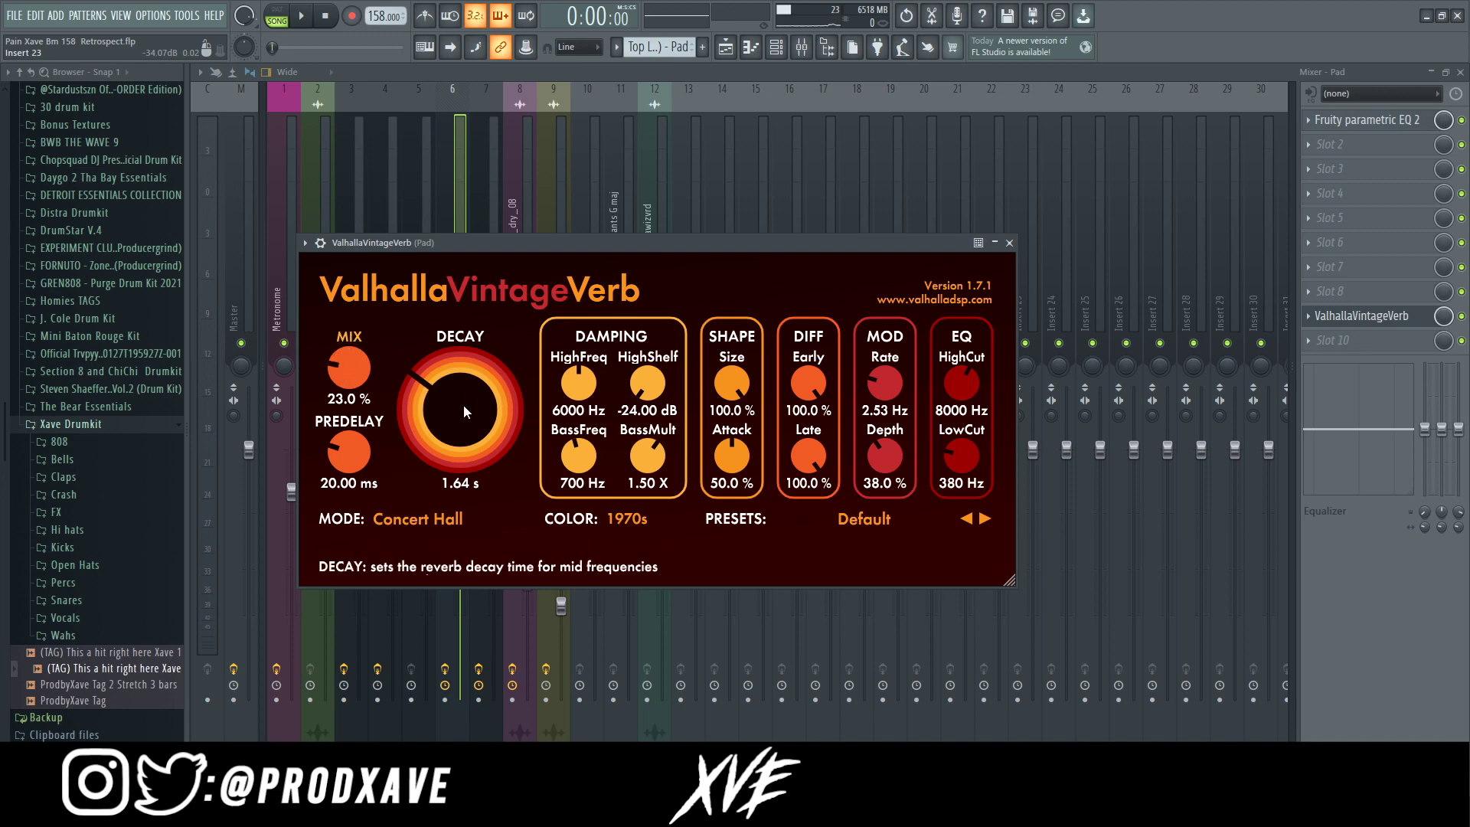
pyautogui.click(1340, 122)
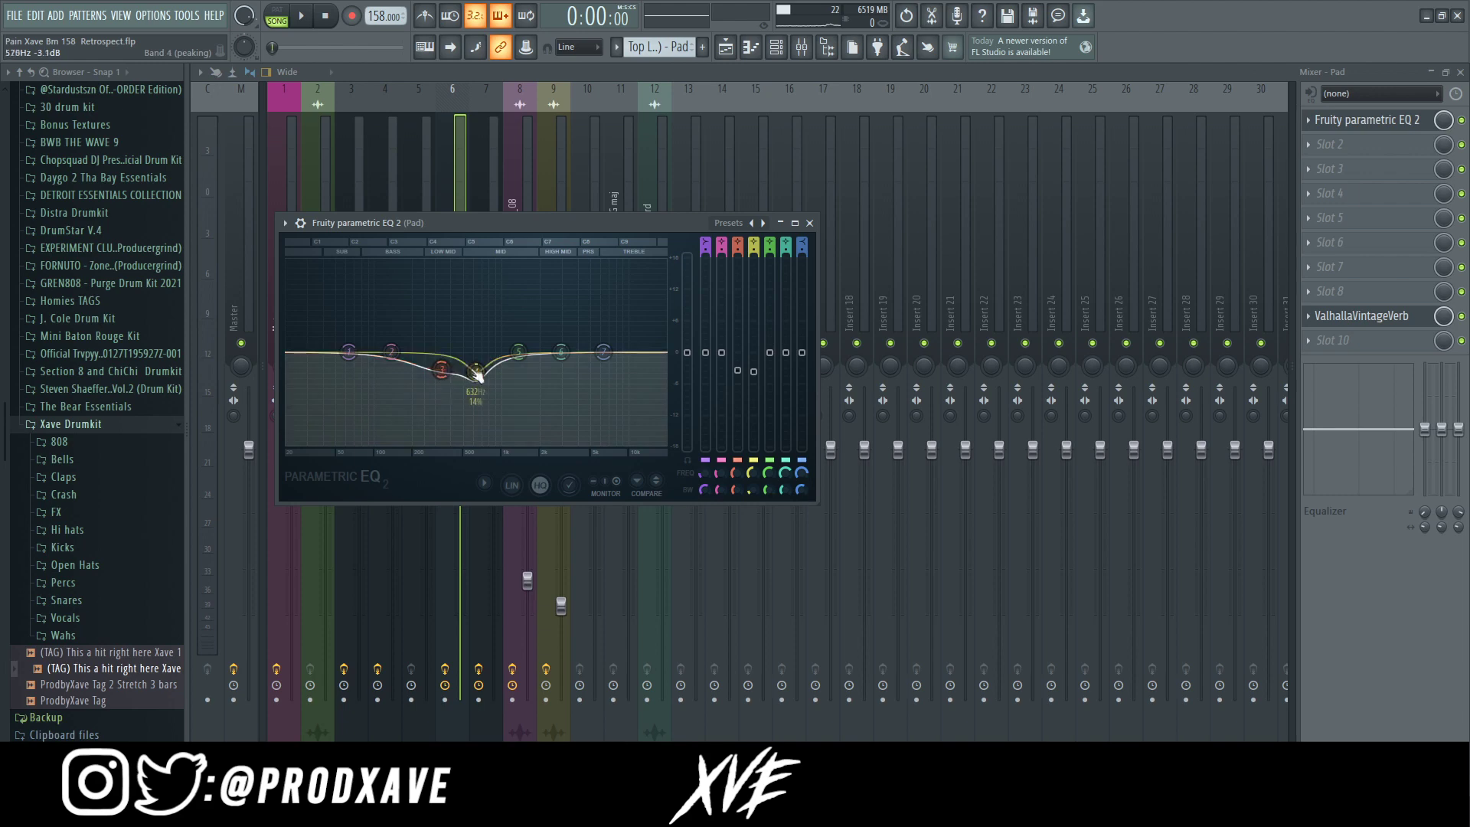
pyautogui.click(809, 222)
pyautogui.press('F5')
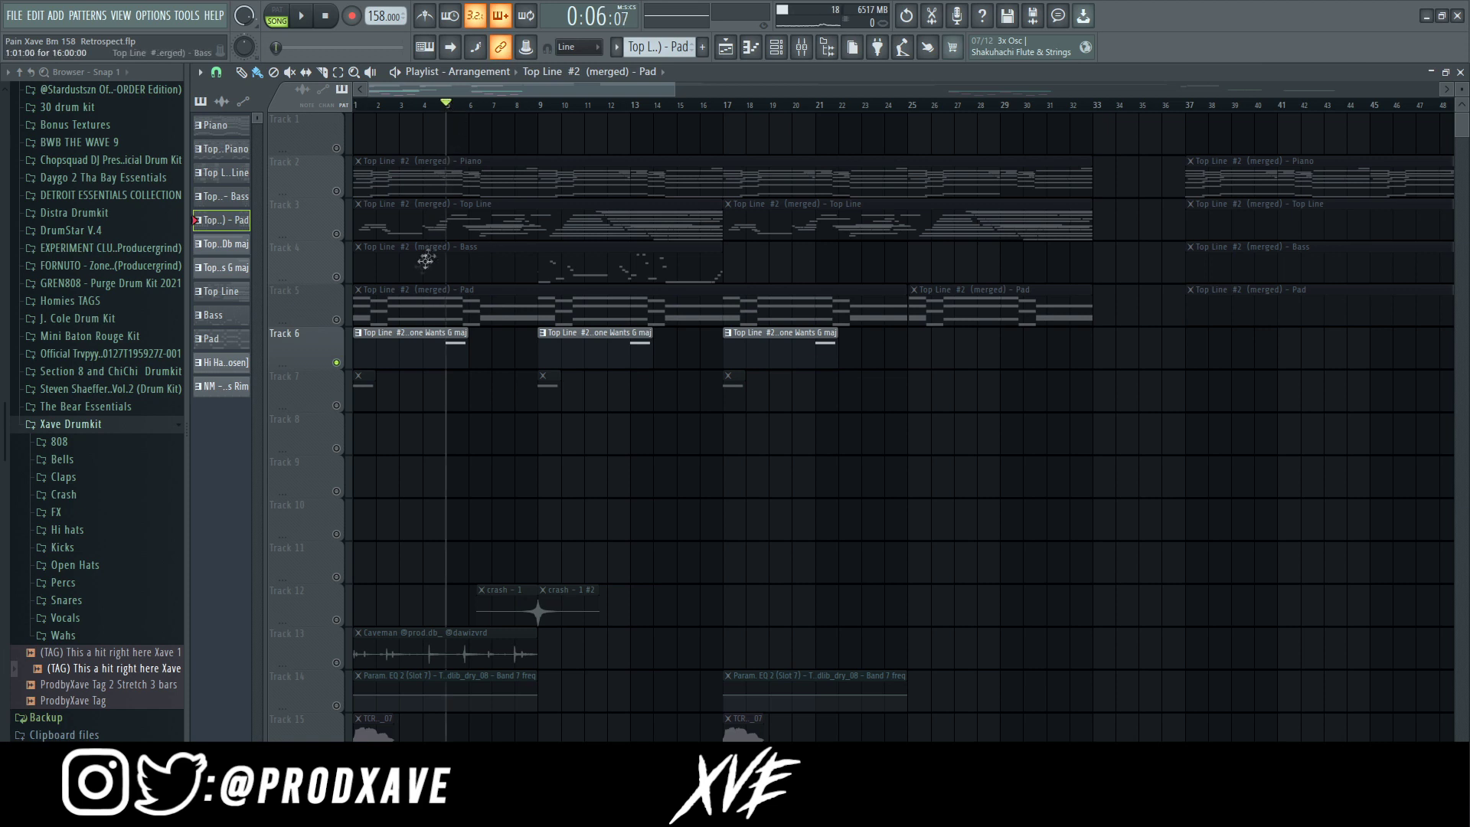
# Audition the short sound clips on Tracks 6 and 7 in solo from bar 1
pyautogui.press('space')
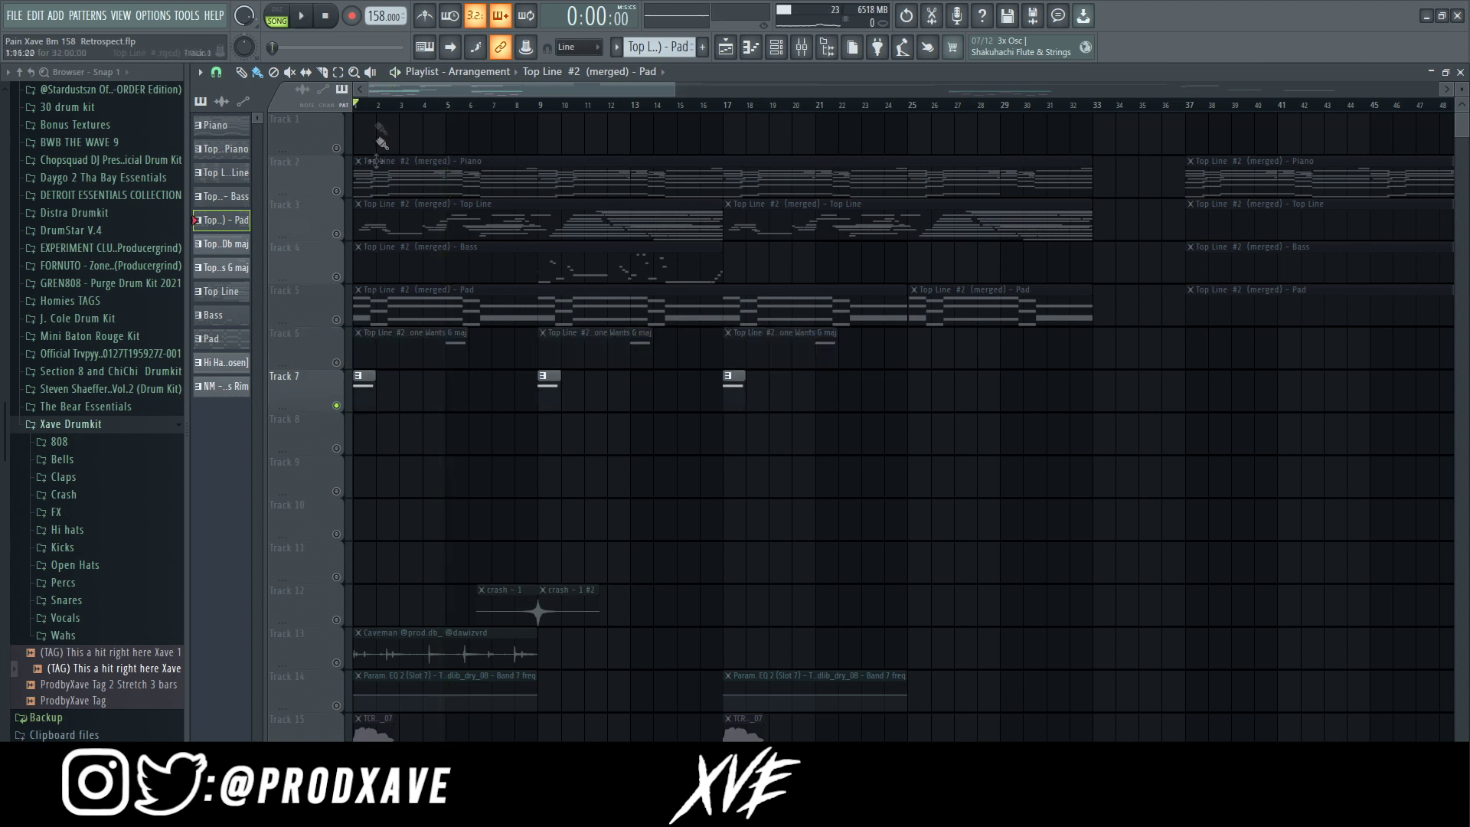
pyautogui.scroll(6, 373, 112)
pyautogui.hscroll(-2, 414, 85)
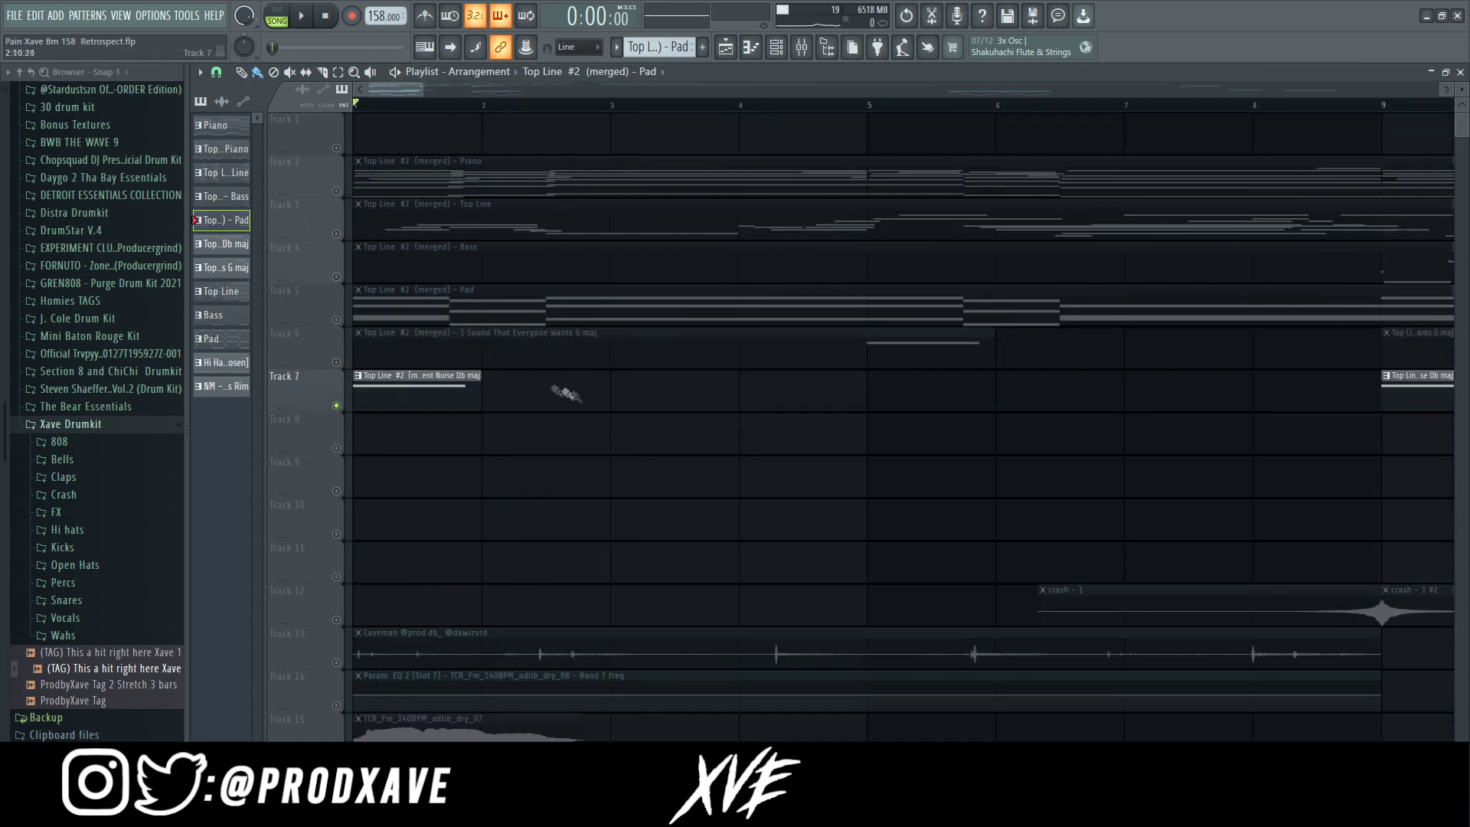
pyautogui.press('space')
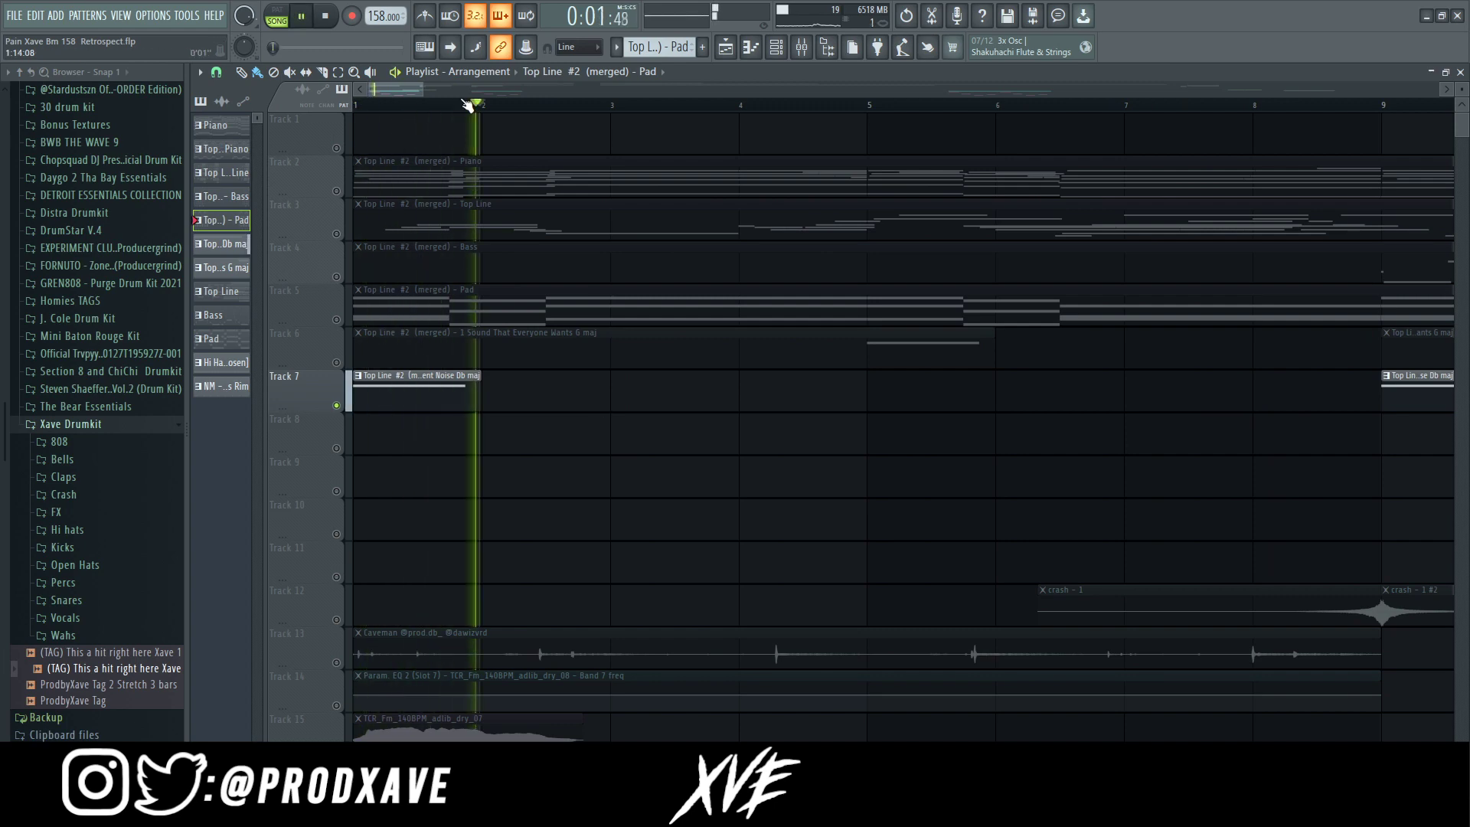
pyautogui.press('space')
# Play the soloed Caveman audio clip on Track 13 from bar 1
pyautogui.scroll(-4, 483, 231)
pyautogui.scroll(-5, 483, 231)
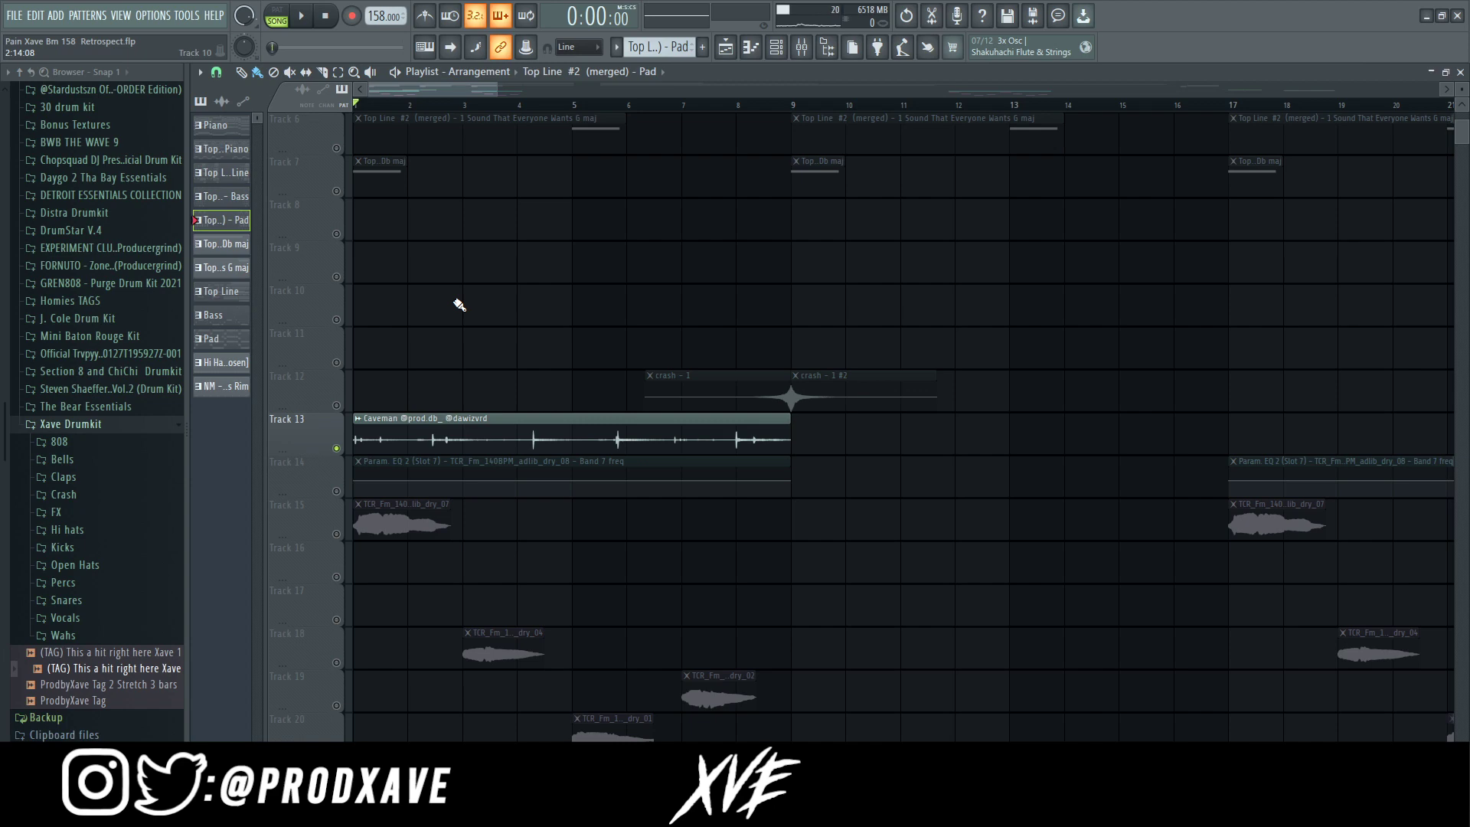
pyautogui.press('space')
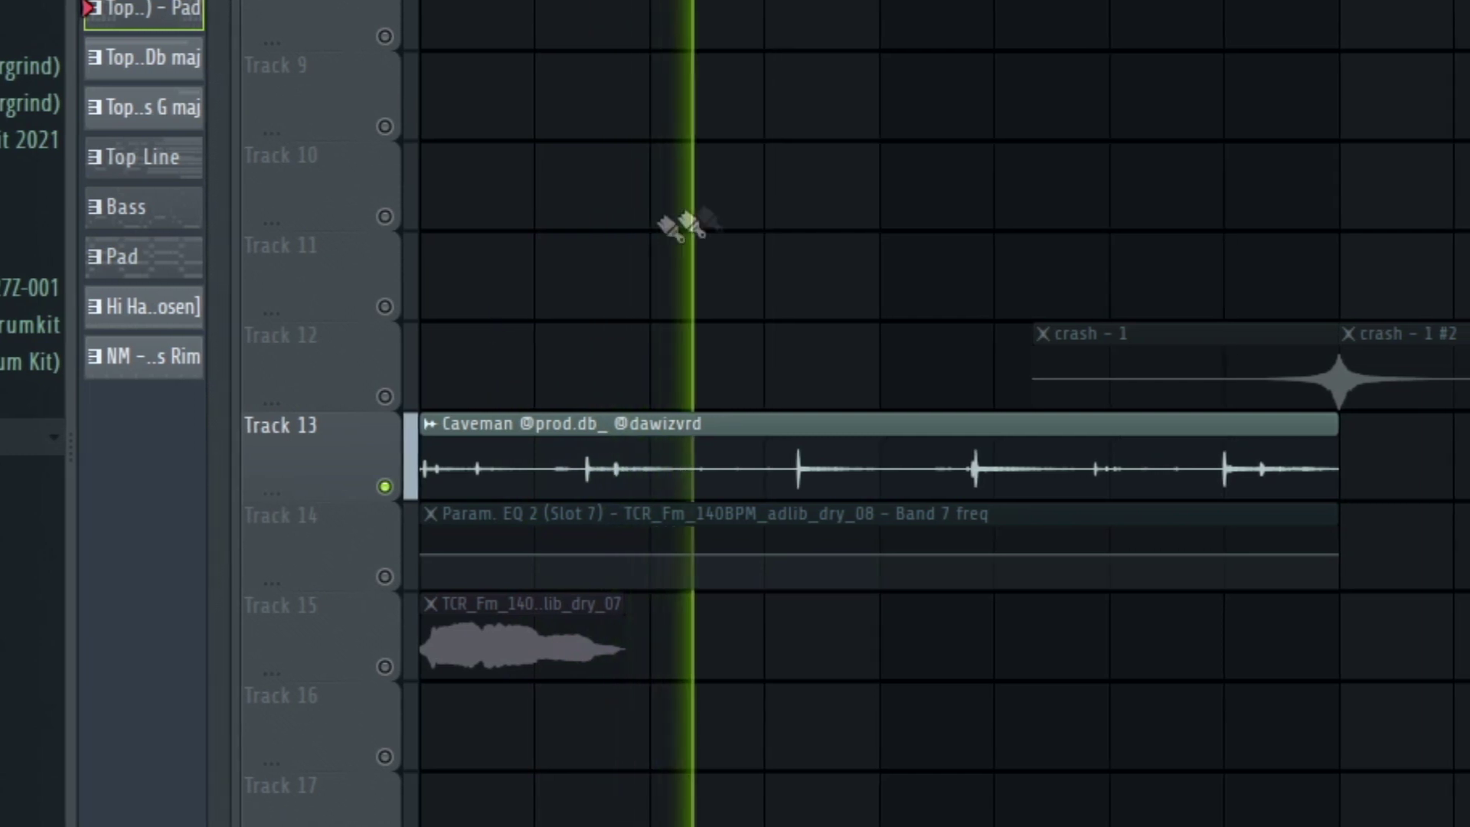
pyautogui.scroll(-4, 689, 223)
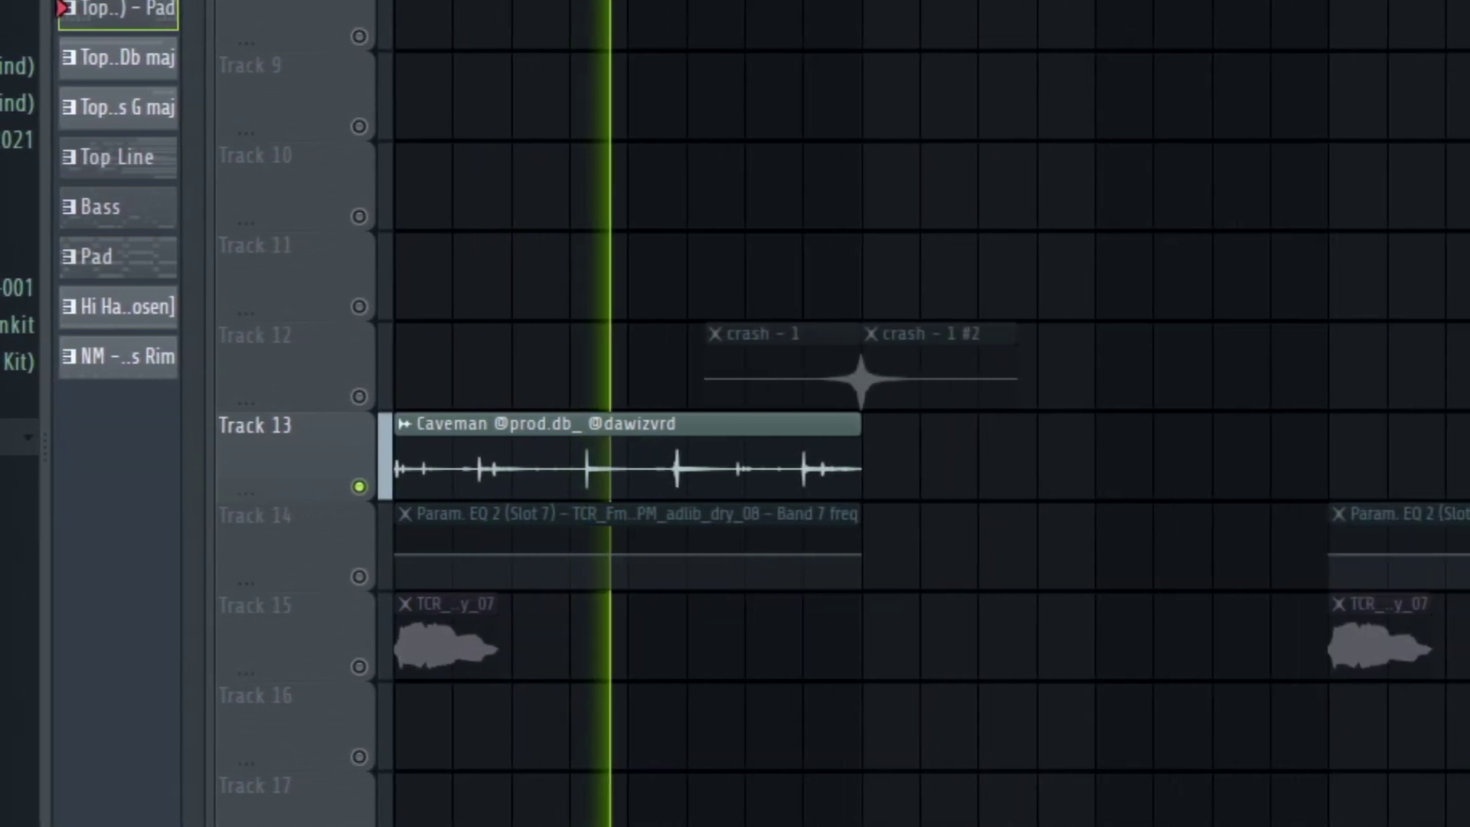
pyautogui.scroll(-1, 689, 223)
pyautogui.scroll(-1, 689, 223)
pyautogui.scroll(-2, 682, 39)
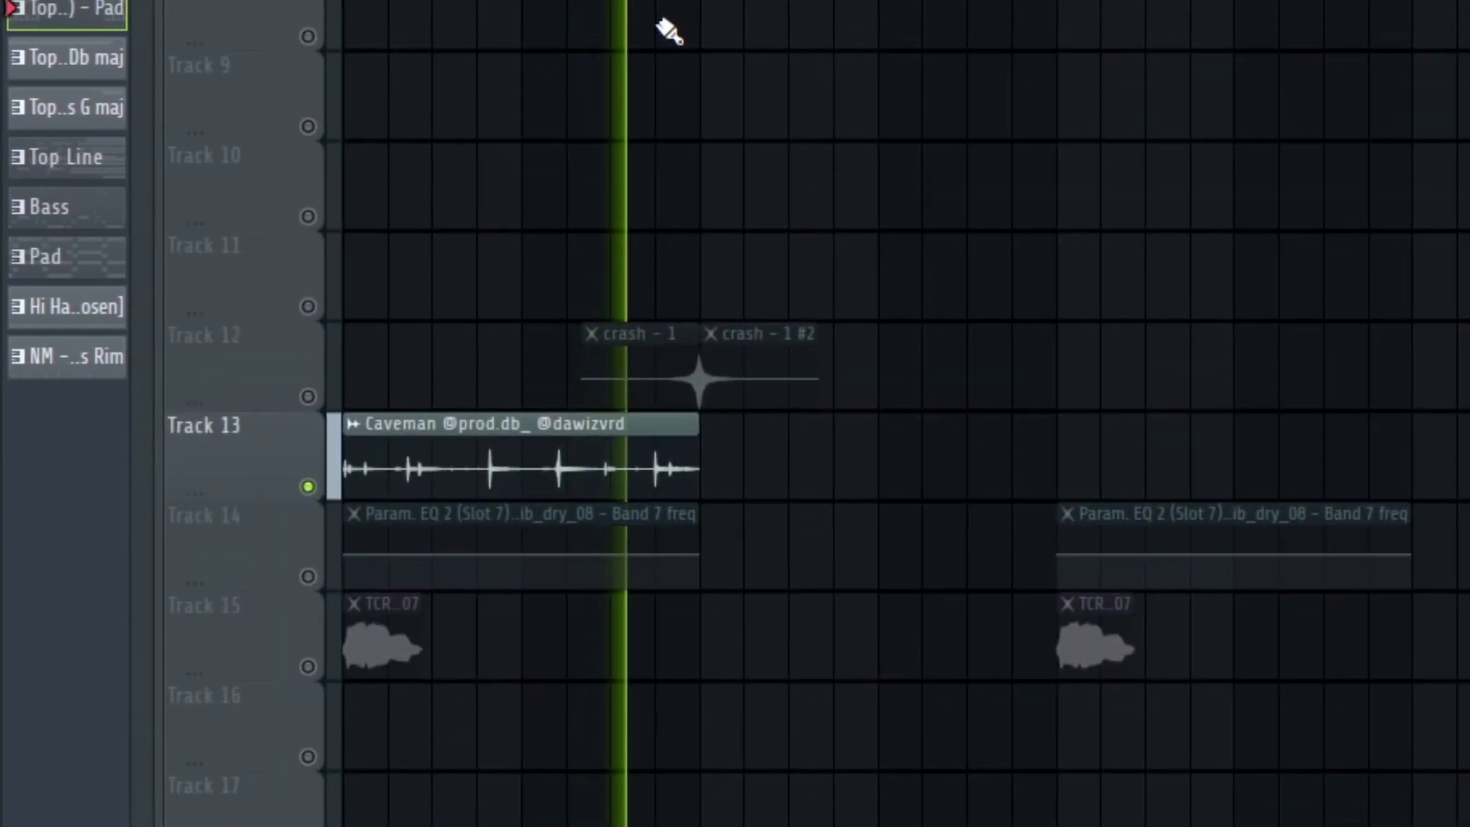
pyautogui.press('space')
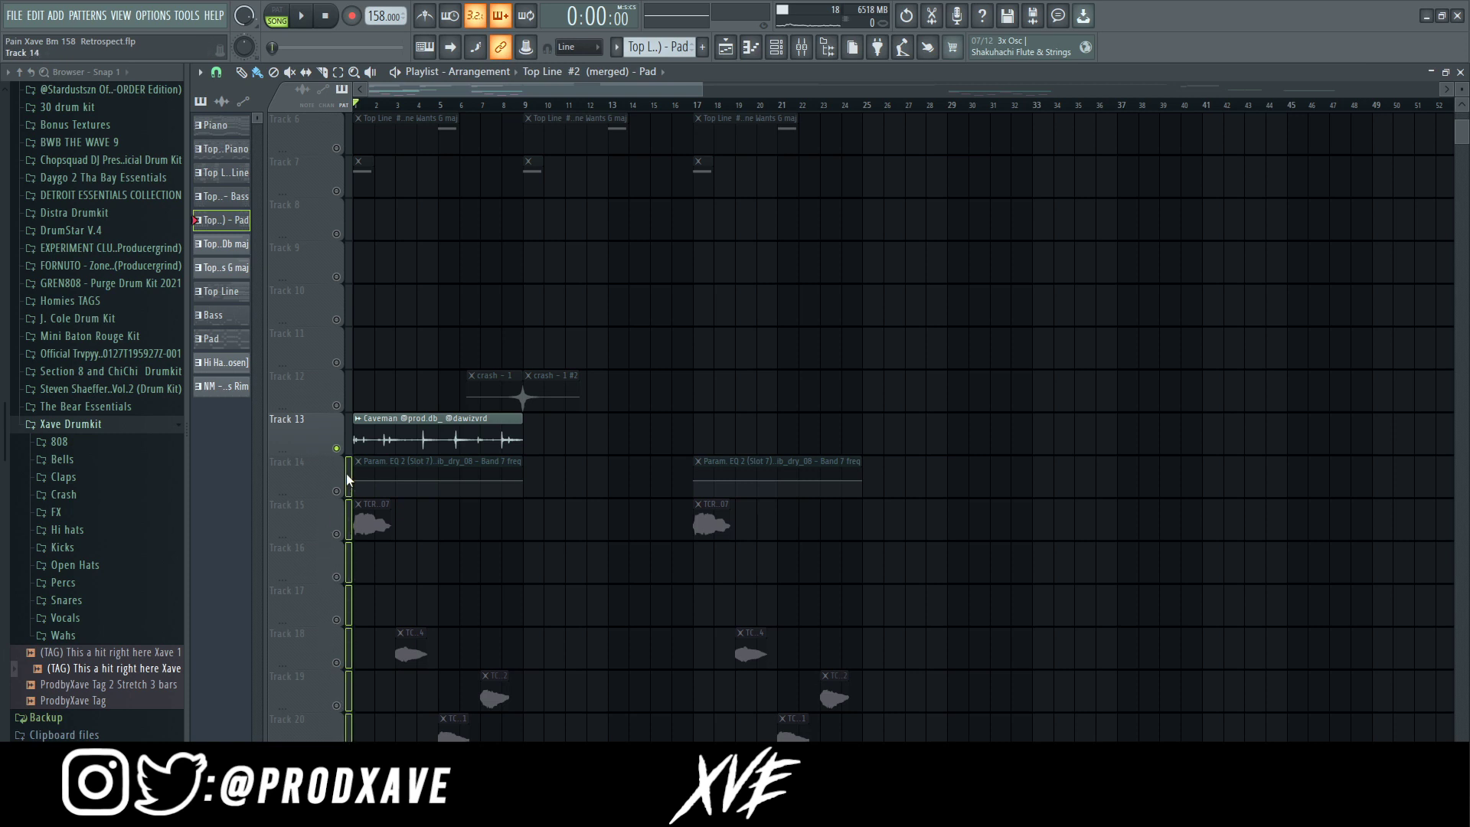
# Solo the vocal adlib tracks from Track 14 downward and listen to them together
pyautogui.click(337, 491)
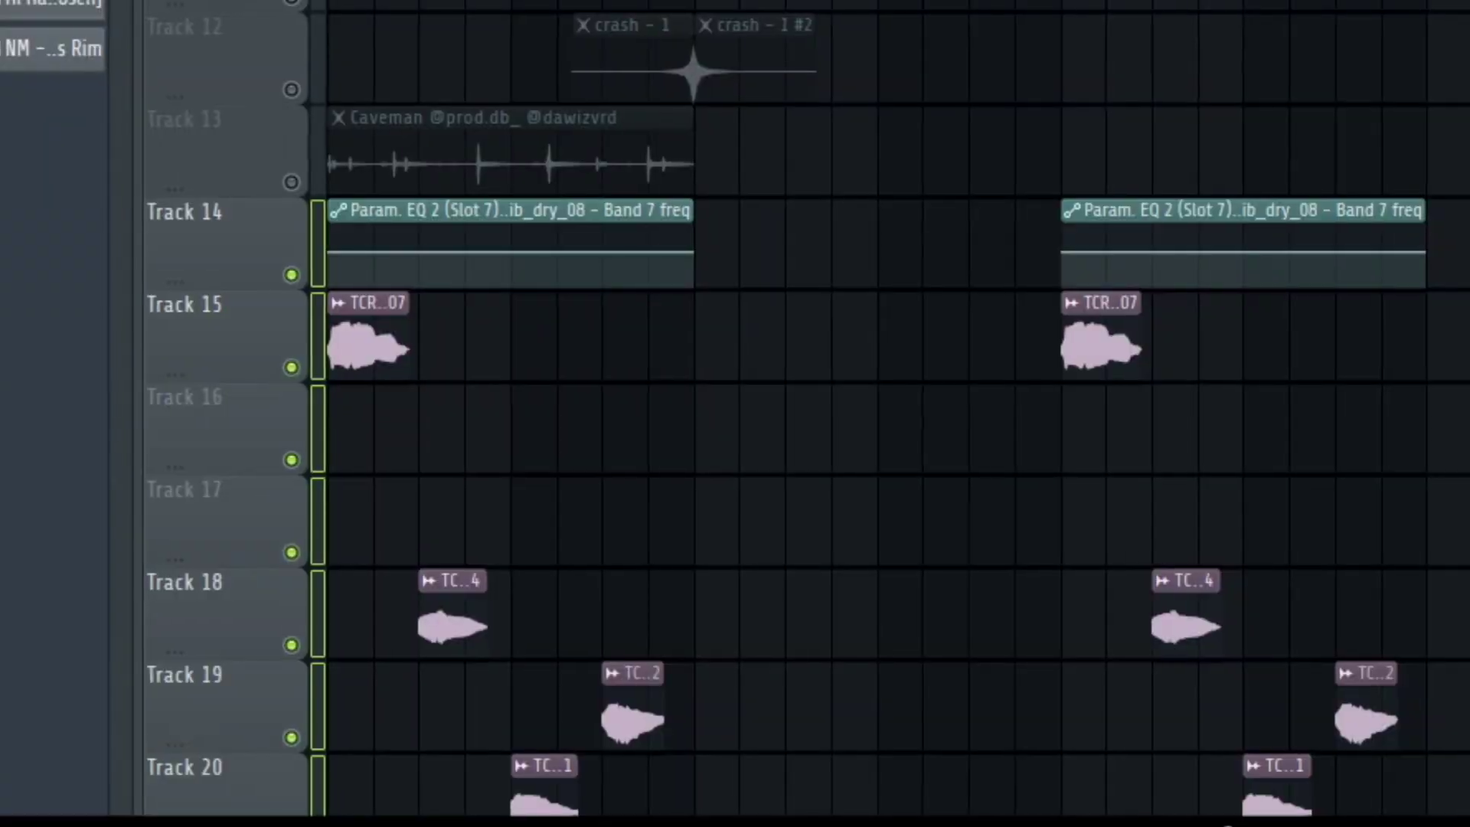
pyautogui.press('space')
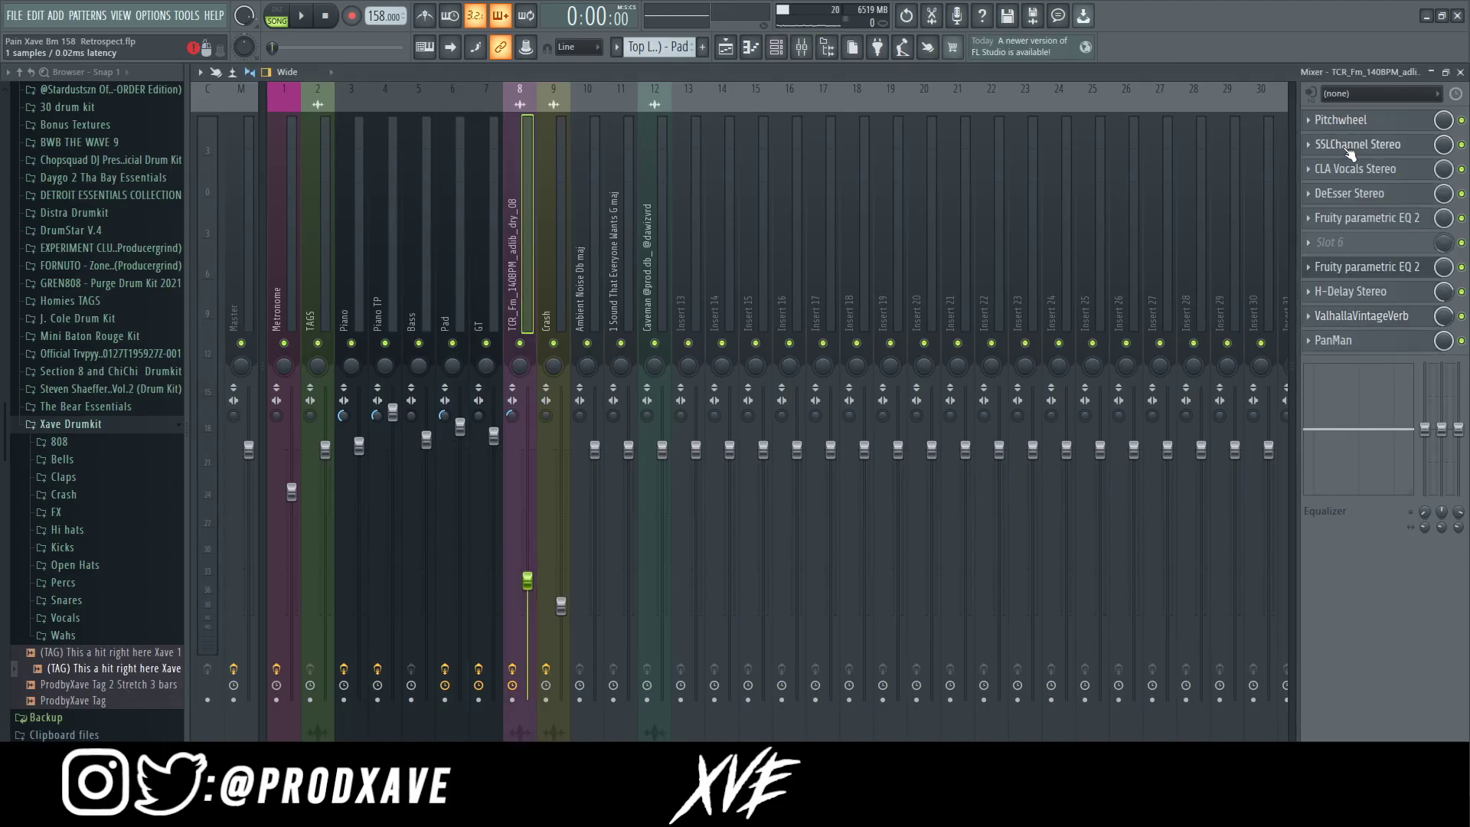
# Inspect the adlib channel's SSLChannel, CLA Vocals, DeEsser and first Fruity Parametric EQ 2 in the mixer
pyautogui.click(1349, 150)
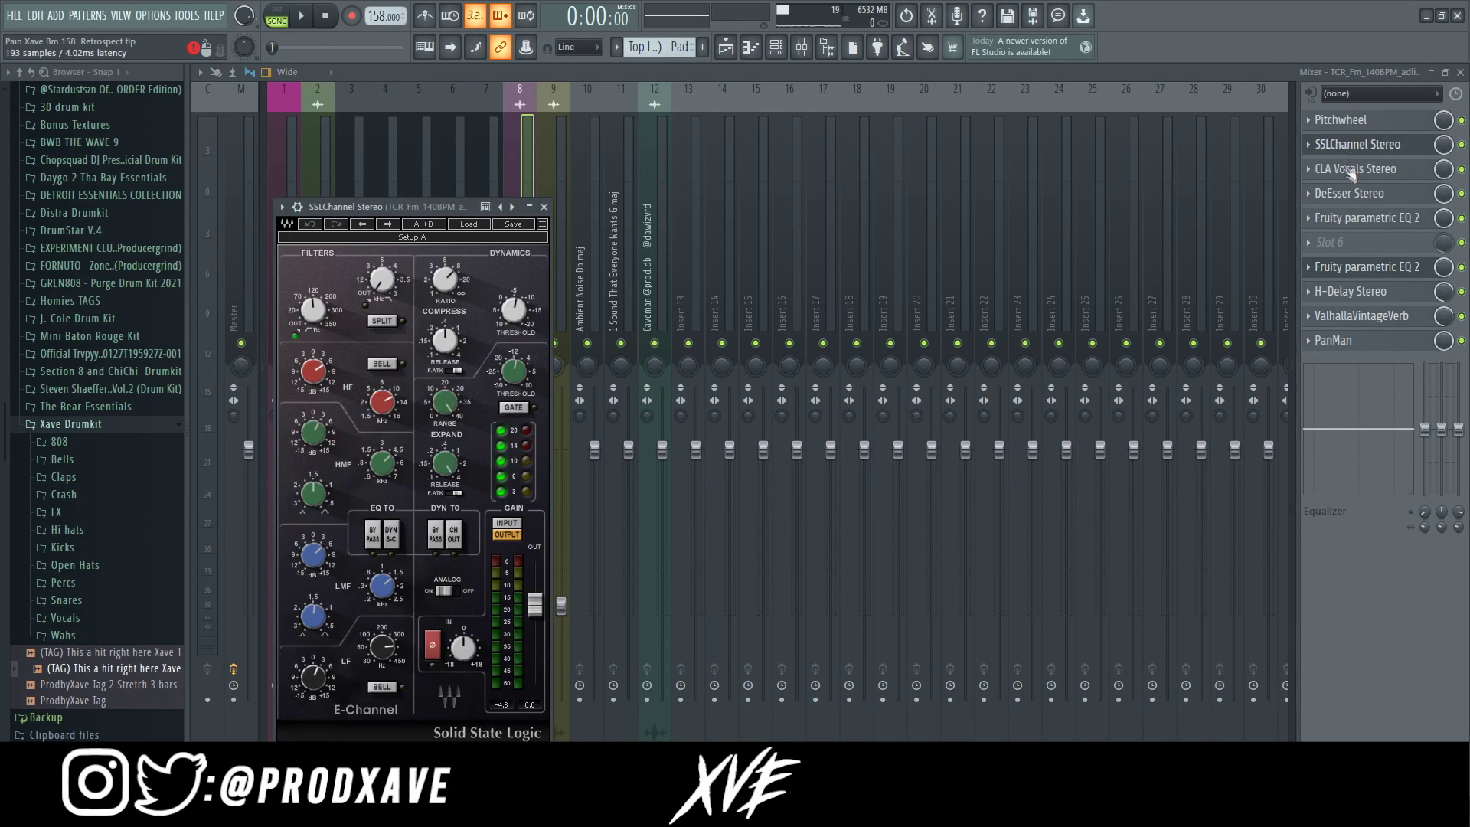
pyautogui.click(1345, 170)
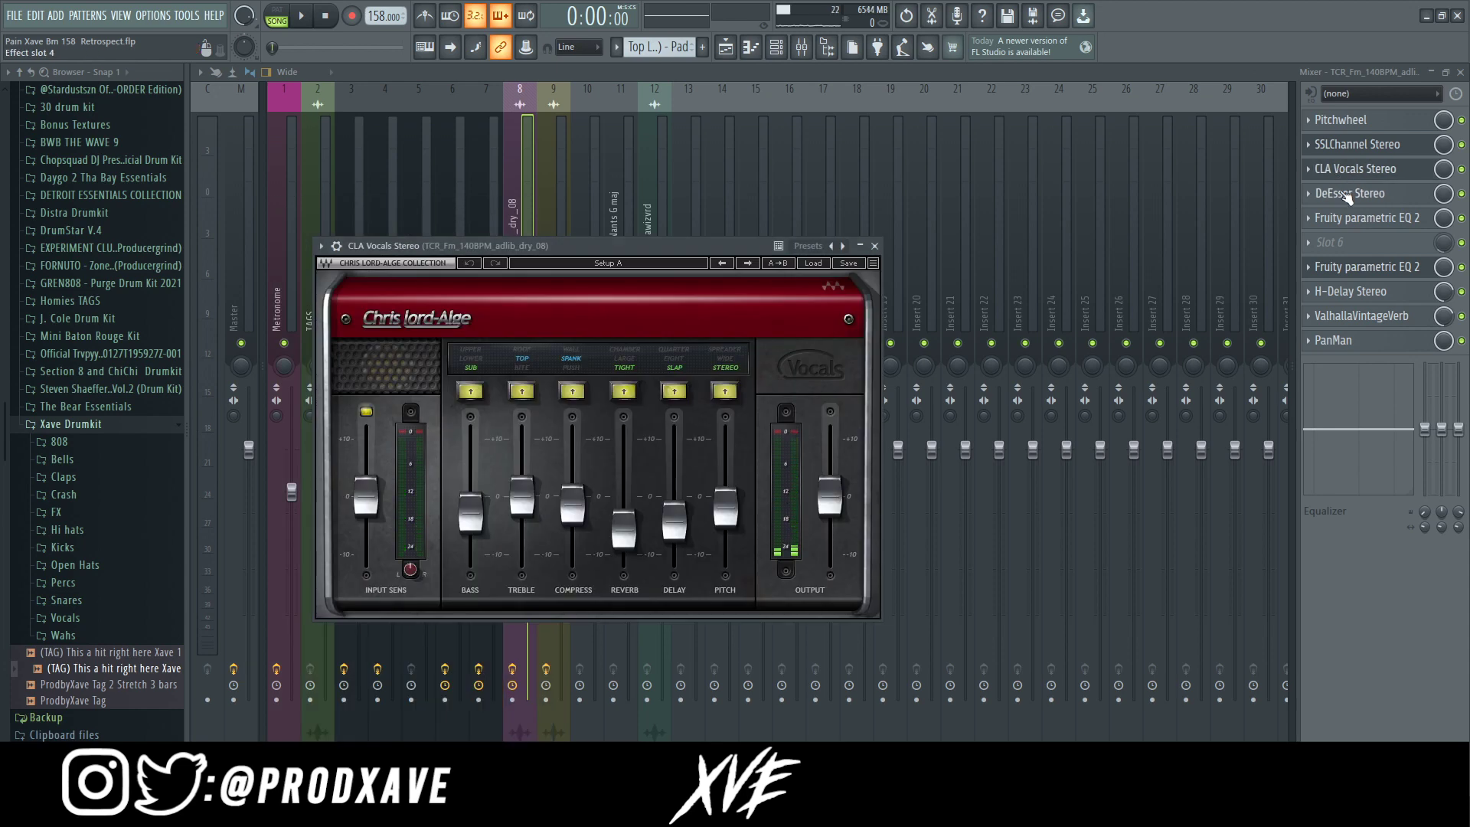
pyautogui.click(1347, 196)
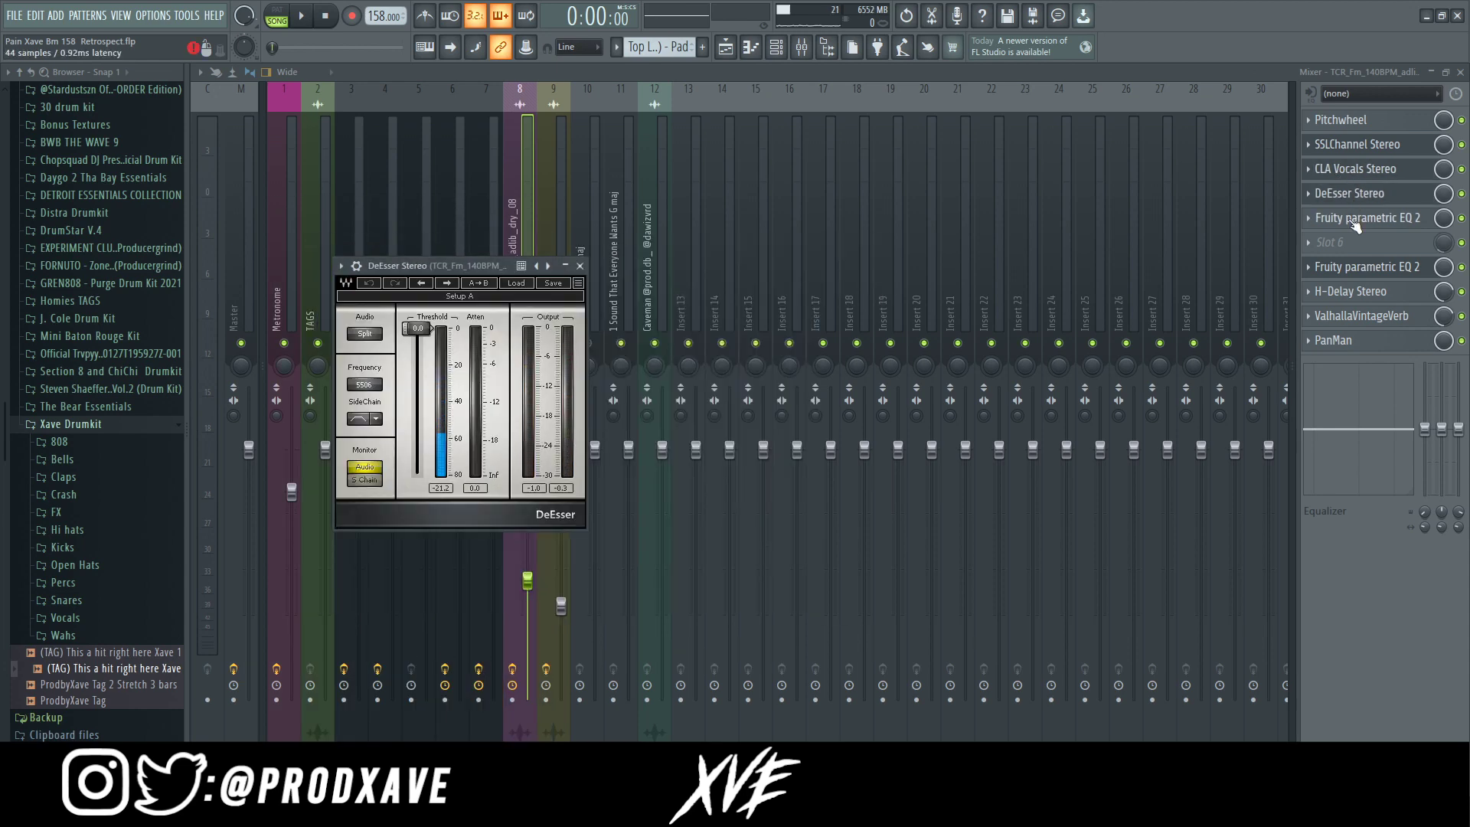
pyautogui.click(1355, 222)
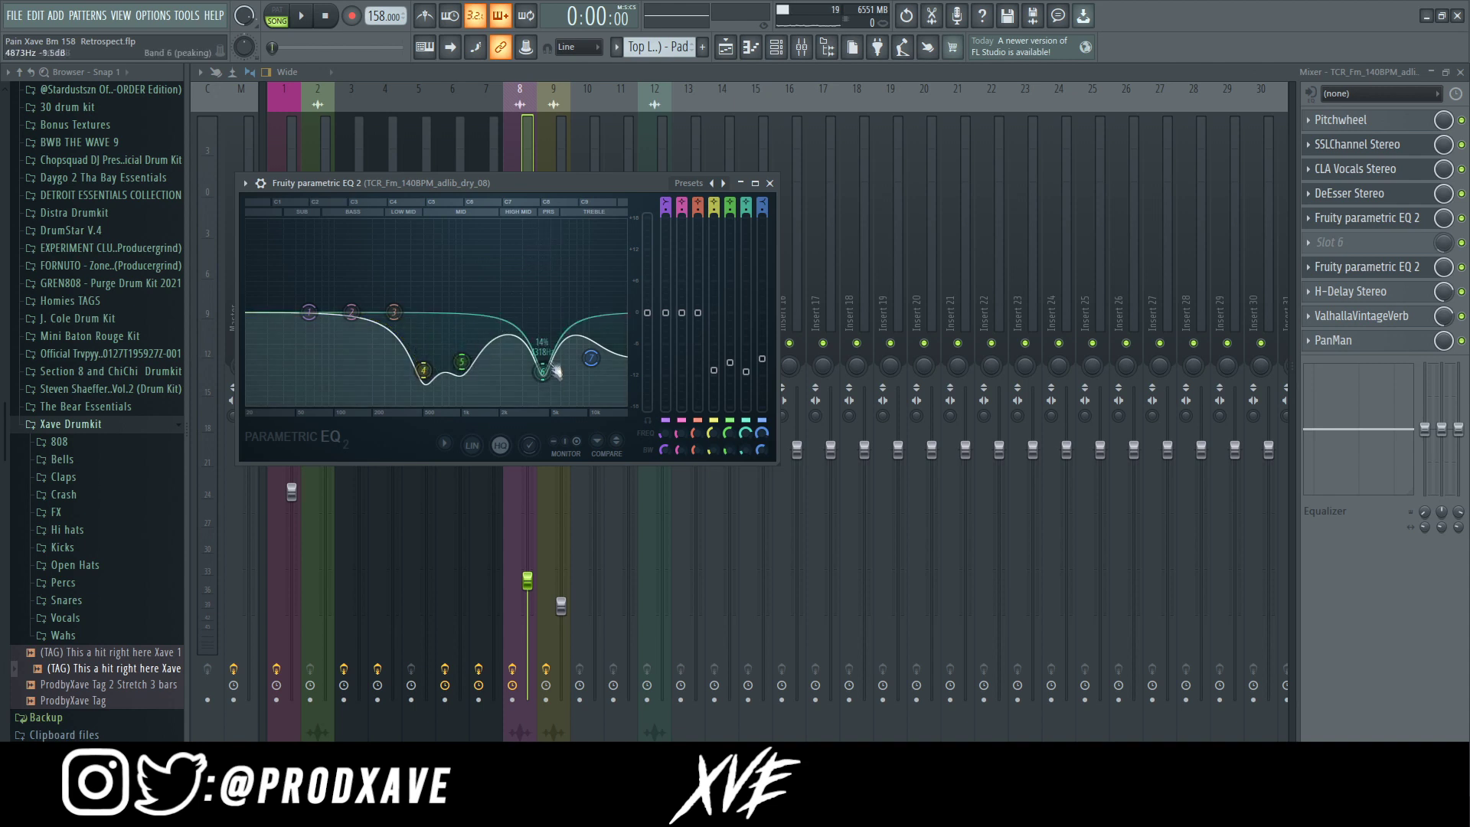
# Inspect the adlib channel's second Parametric EQ 2, H-Delay, ValhallaVintageVerb and PanMan, and return to the playlist
pyautogui.click(1358, 274)
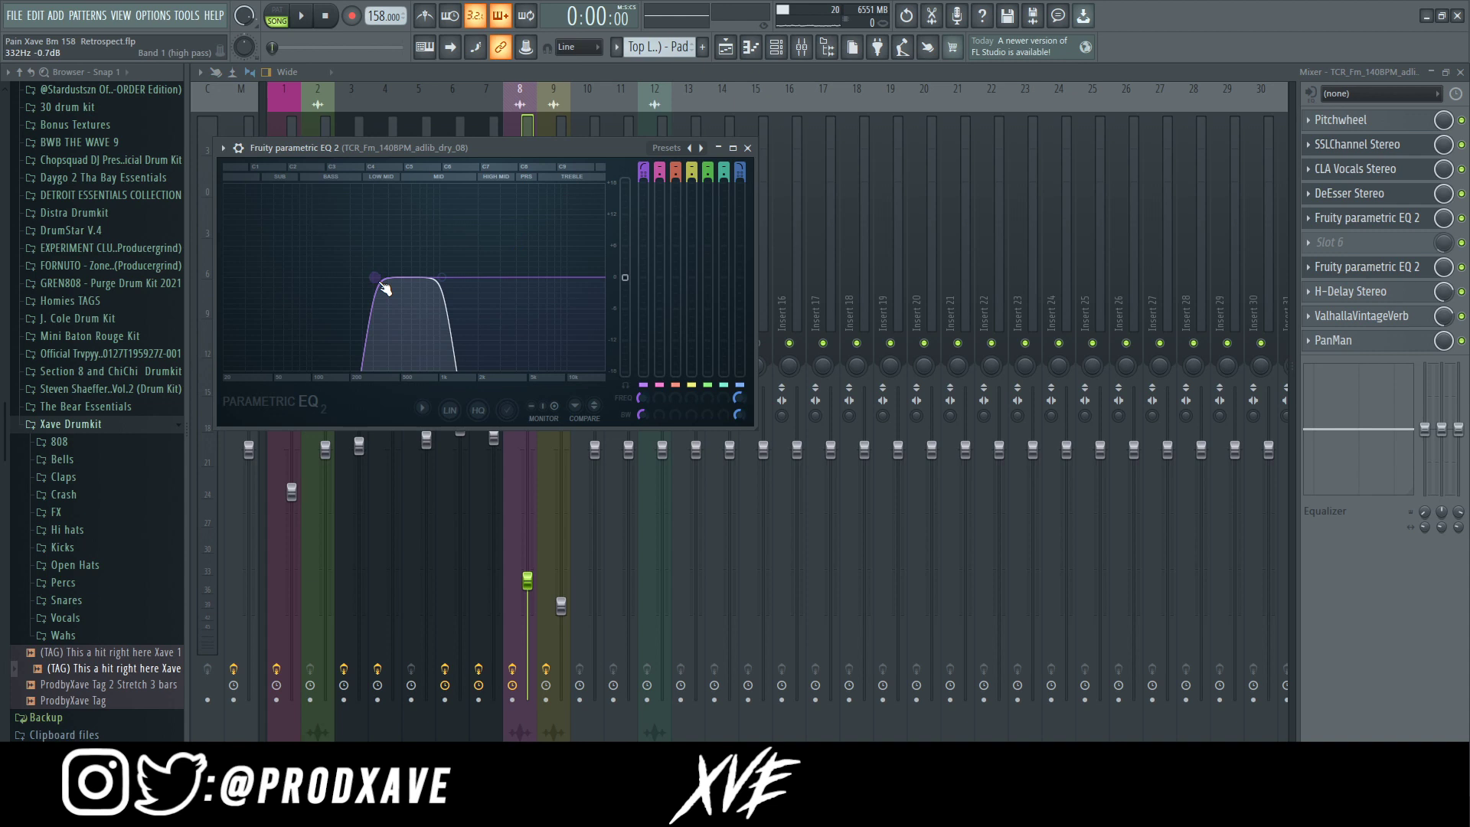
pyautogui.click(1386, 299)
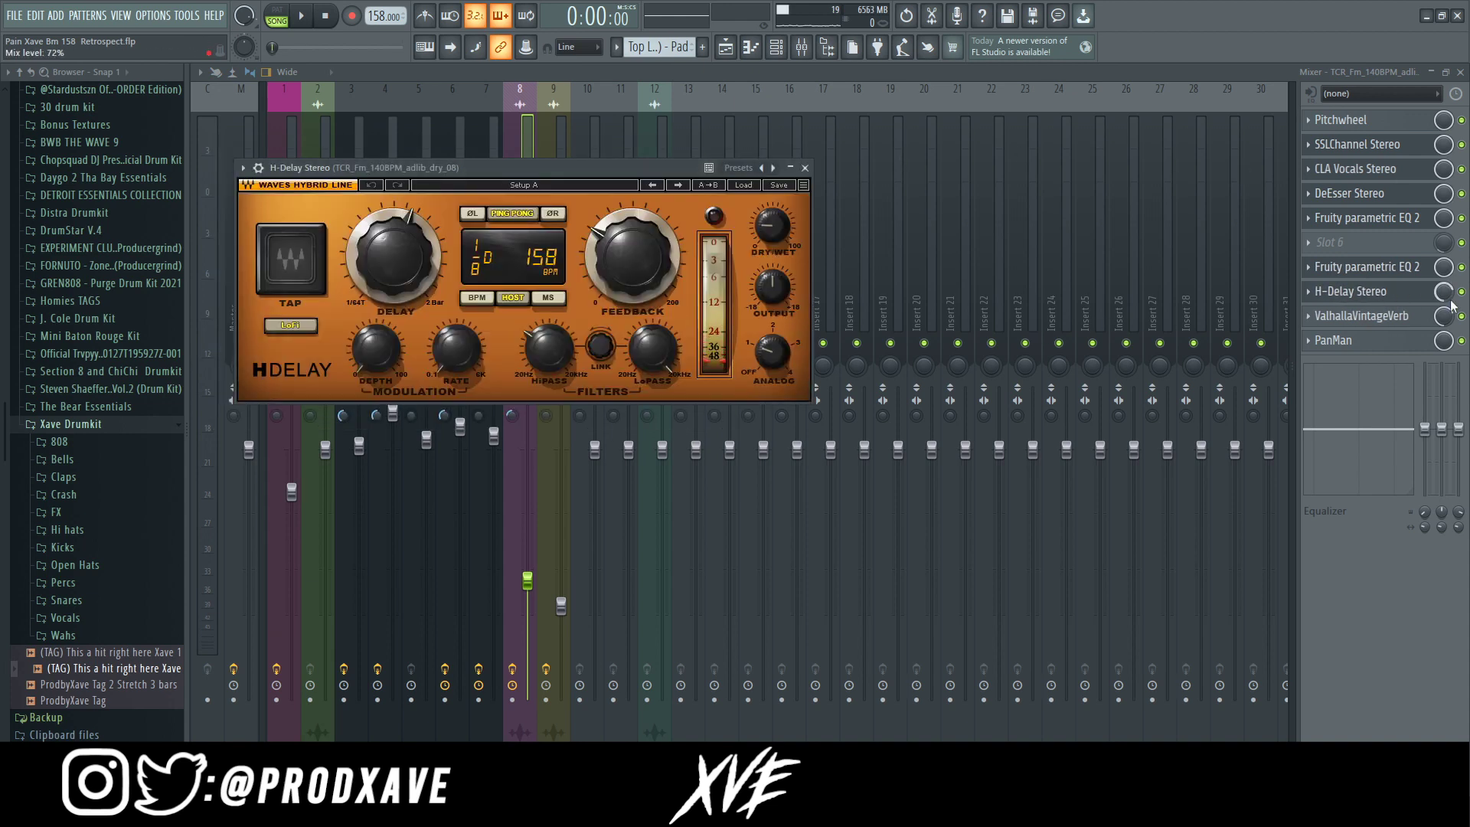
pyautogui.click(1355, 317)
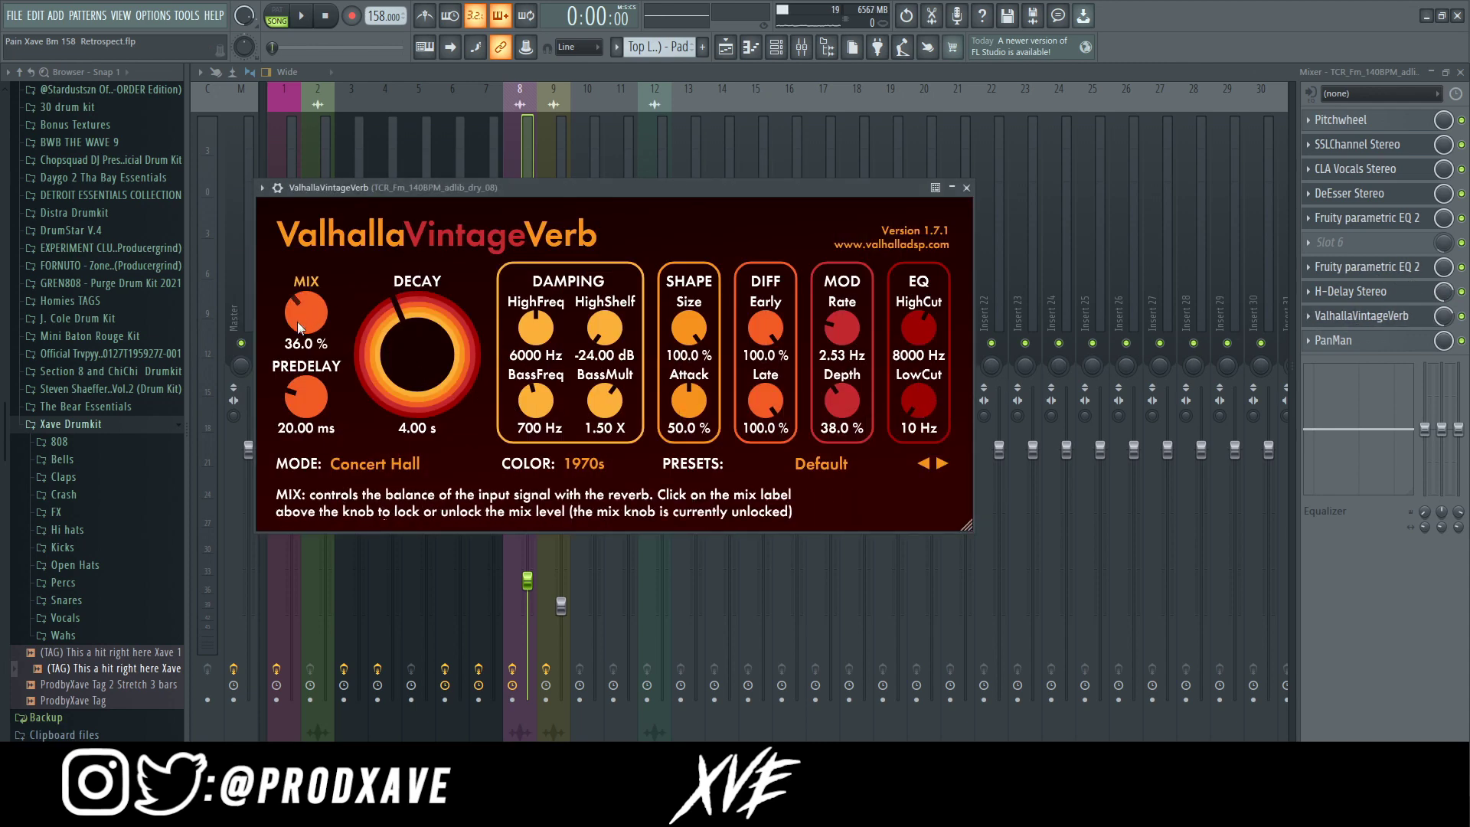
pyautogui.click(1357, 345)
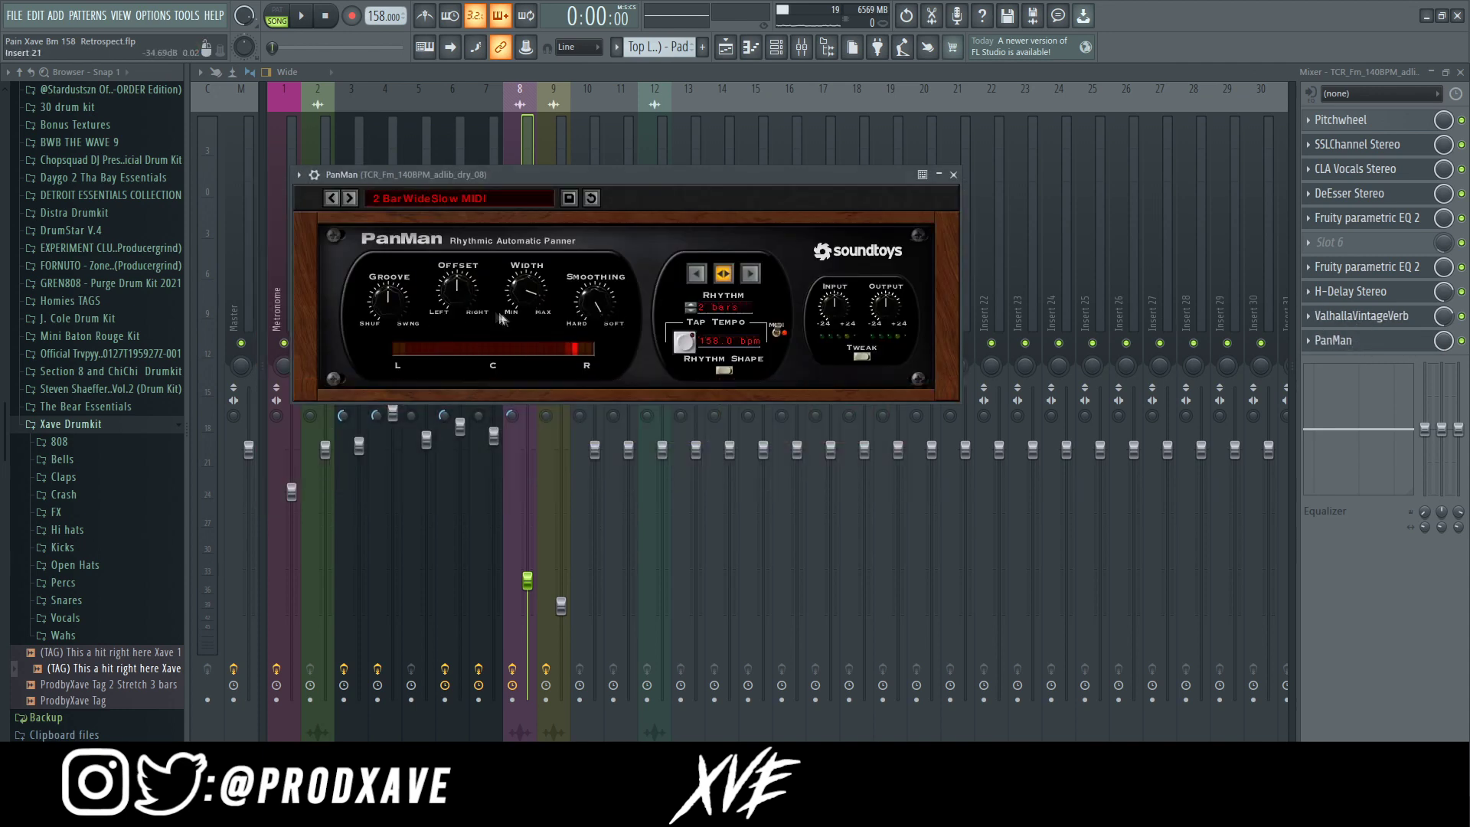
pyautogui.click(953, 175)
pyautogui.click(725, 47)
# Play the full arrangement from bar 1 with all tracks active and look over its complete clip layout
pyautogui.scroll(-2, 528, 113)
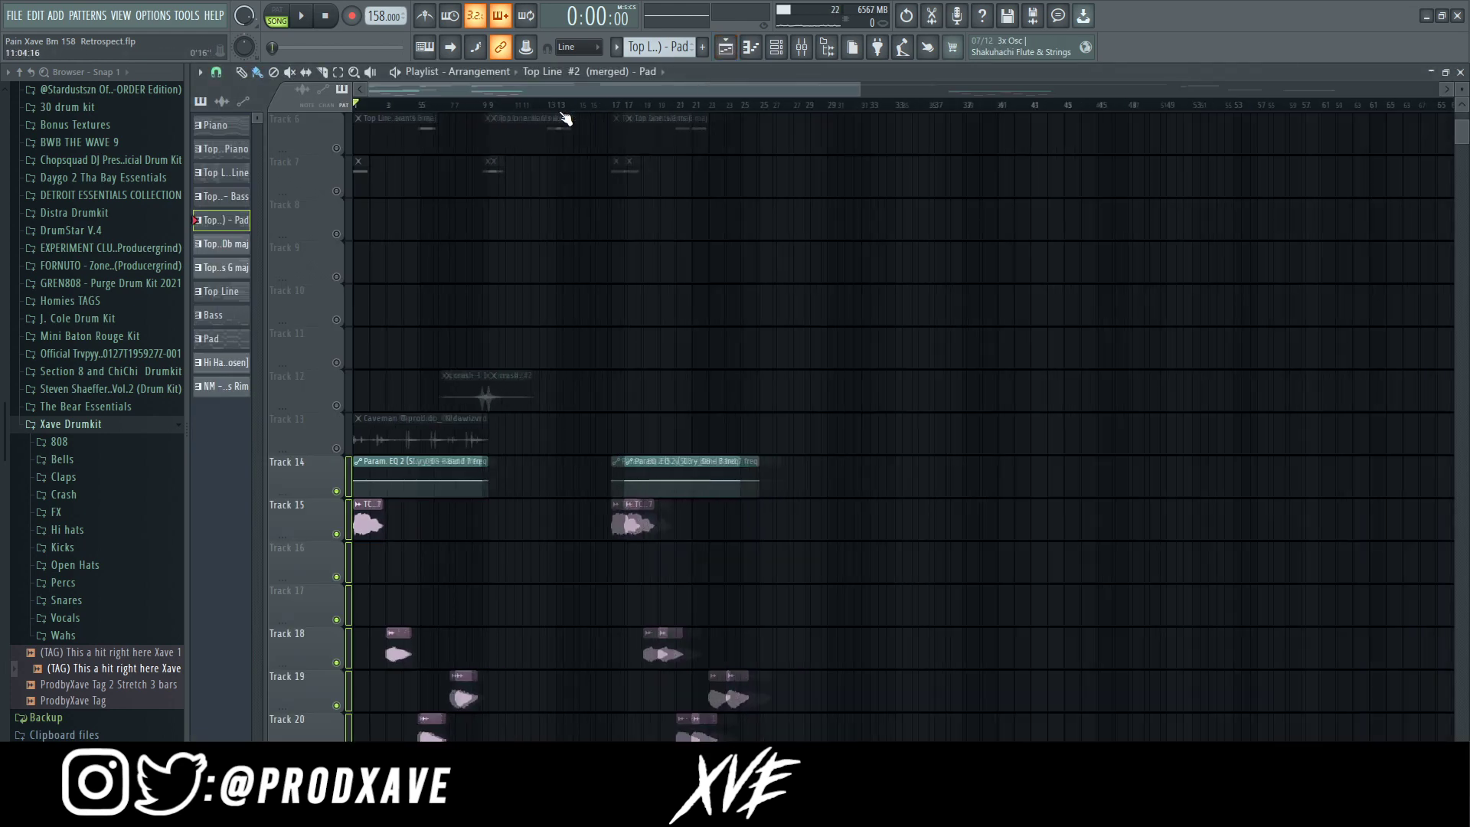
pyautogui.scroll(3, 428, 391)
pyautogui.press('space')
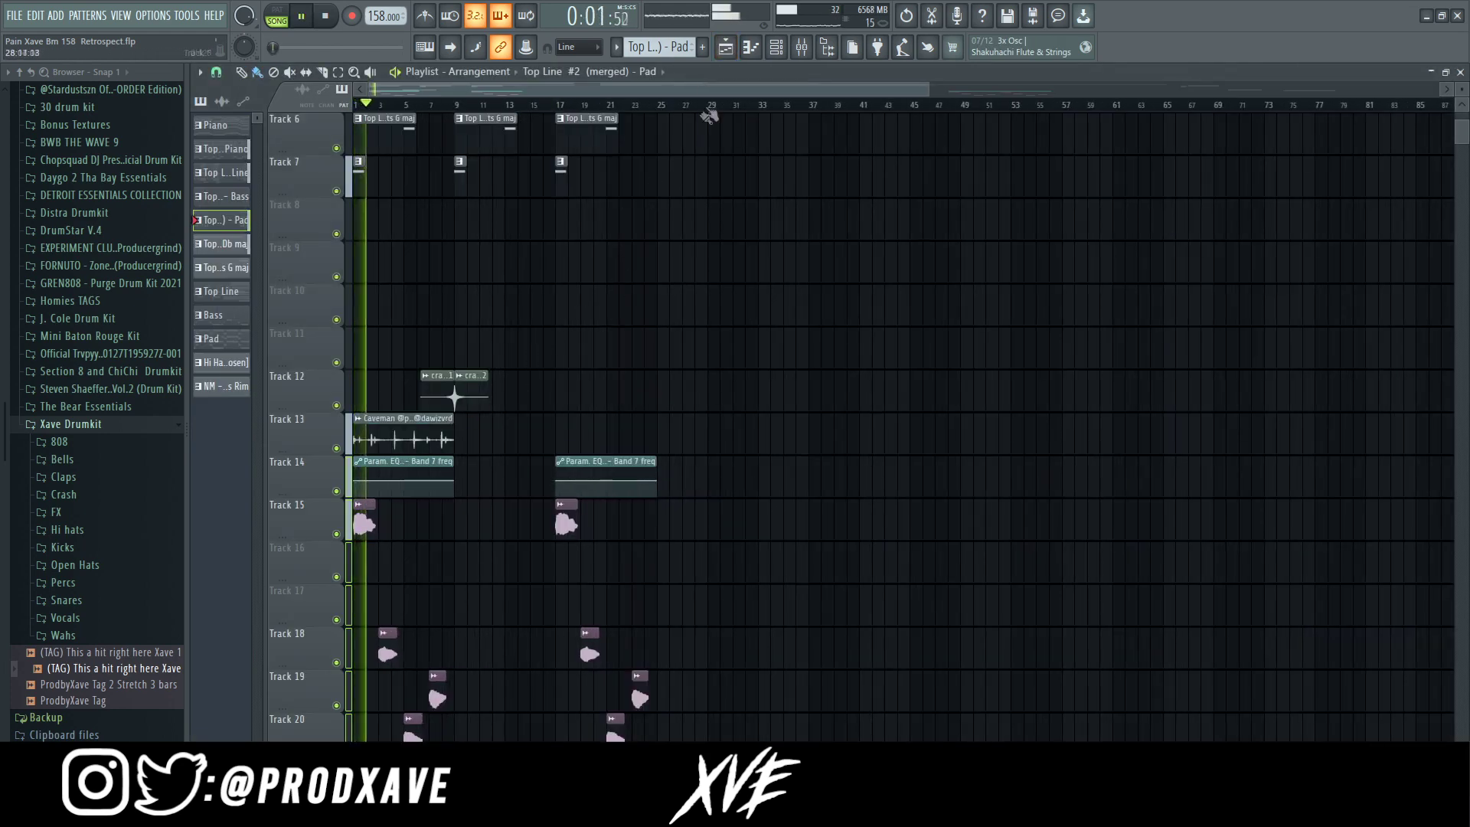
pyautogui.scroll(-3, 705, 111)
pyautogui.scroll(5, 1217, 253)
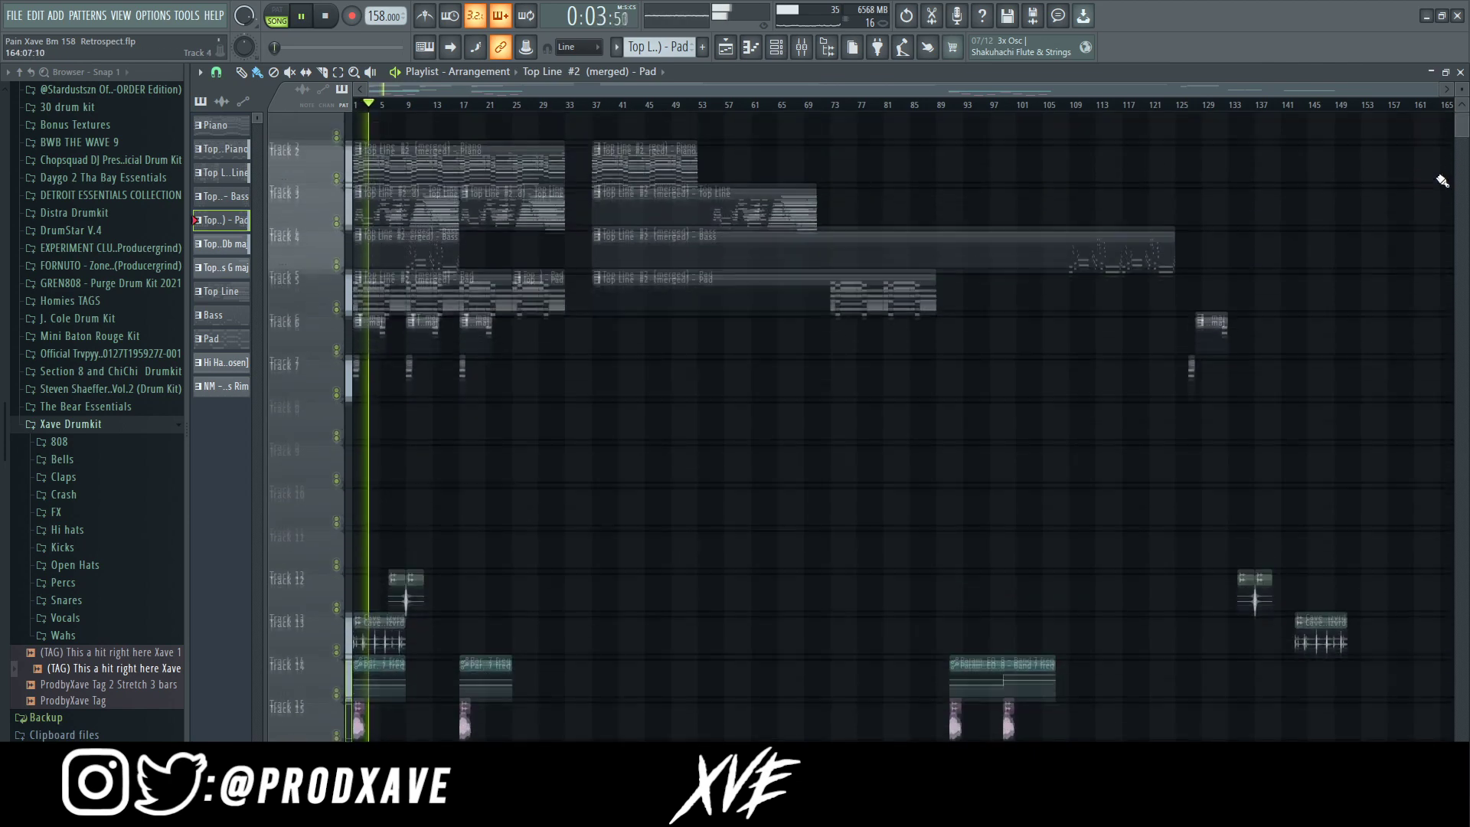
pyautogui.moveTo(1460, 88); pyautogui.dragTo(1461, 94)
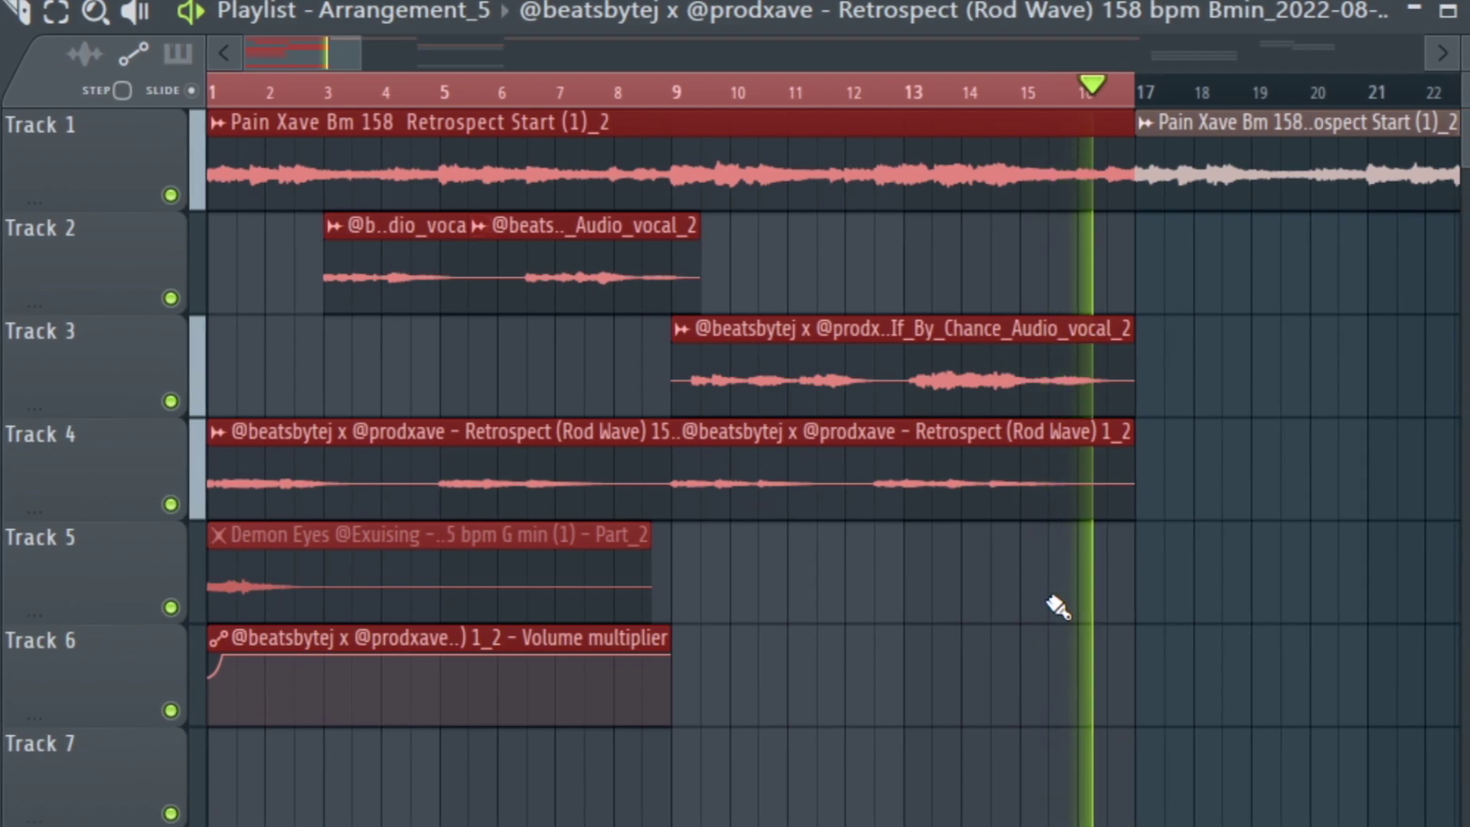
# Stop playback, select the vocal clip on Track 4 of Arrangement_5 to point it out, and switch to Arrangement_4
pyautogui.press('space')
pyautogui.hotkey('ctrl', 'z')
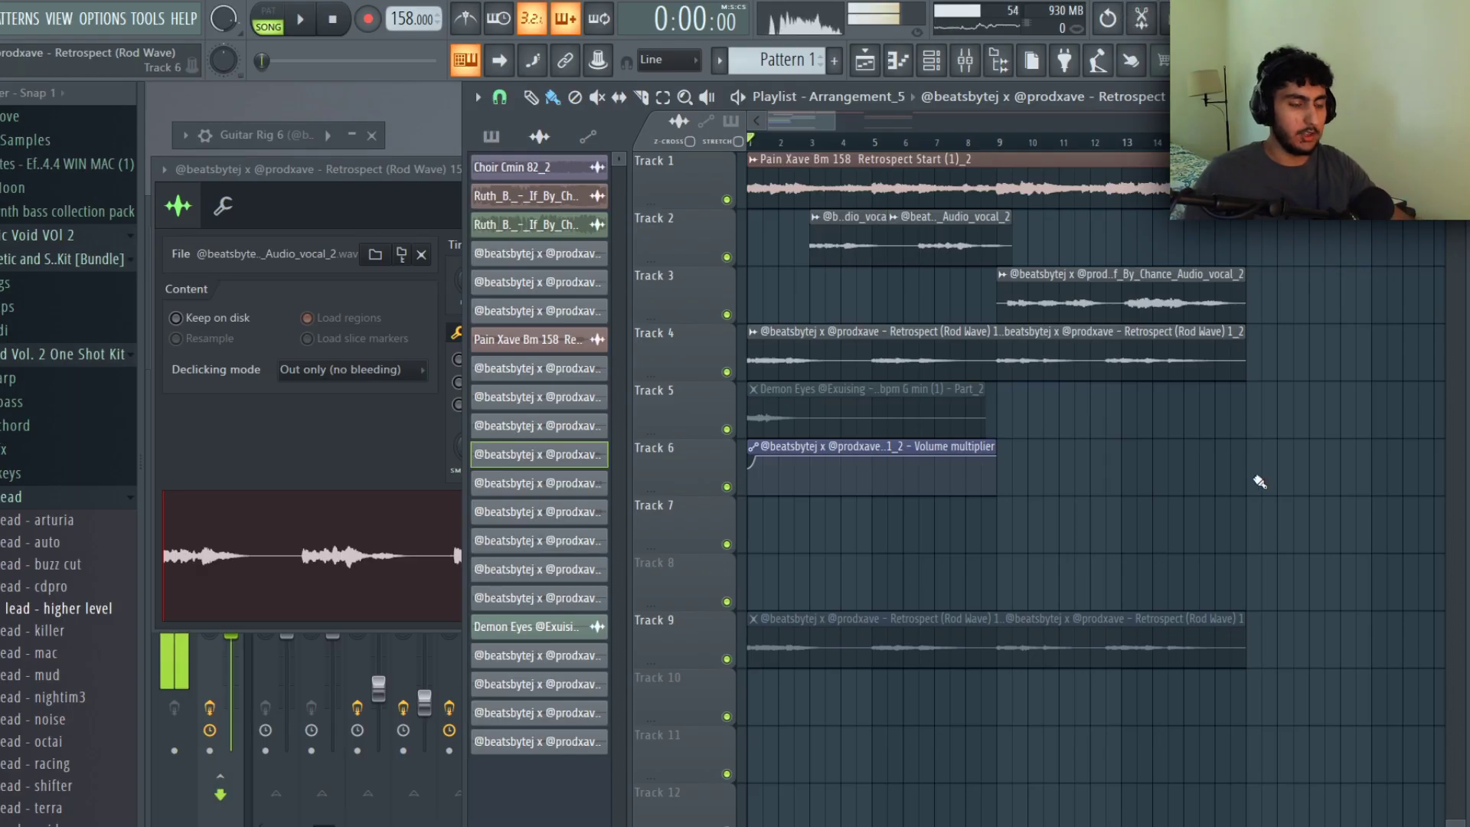
pyautogui.moveTo(1079, 400); pyautogui.dragTo(972, 369)
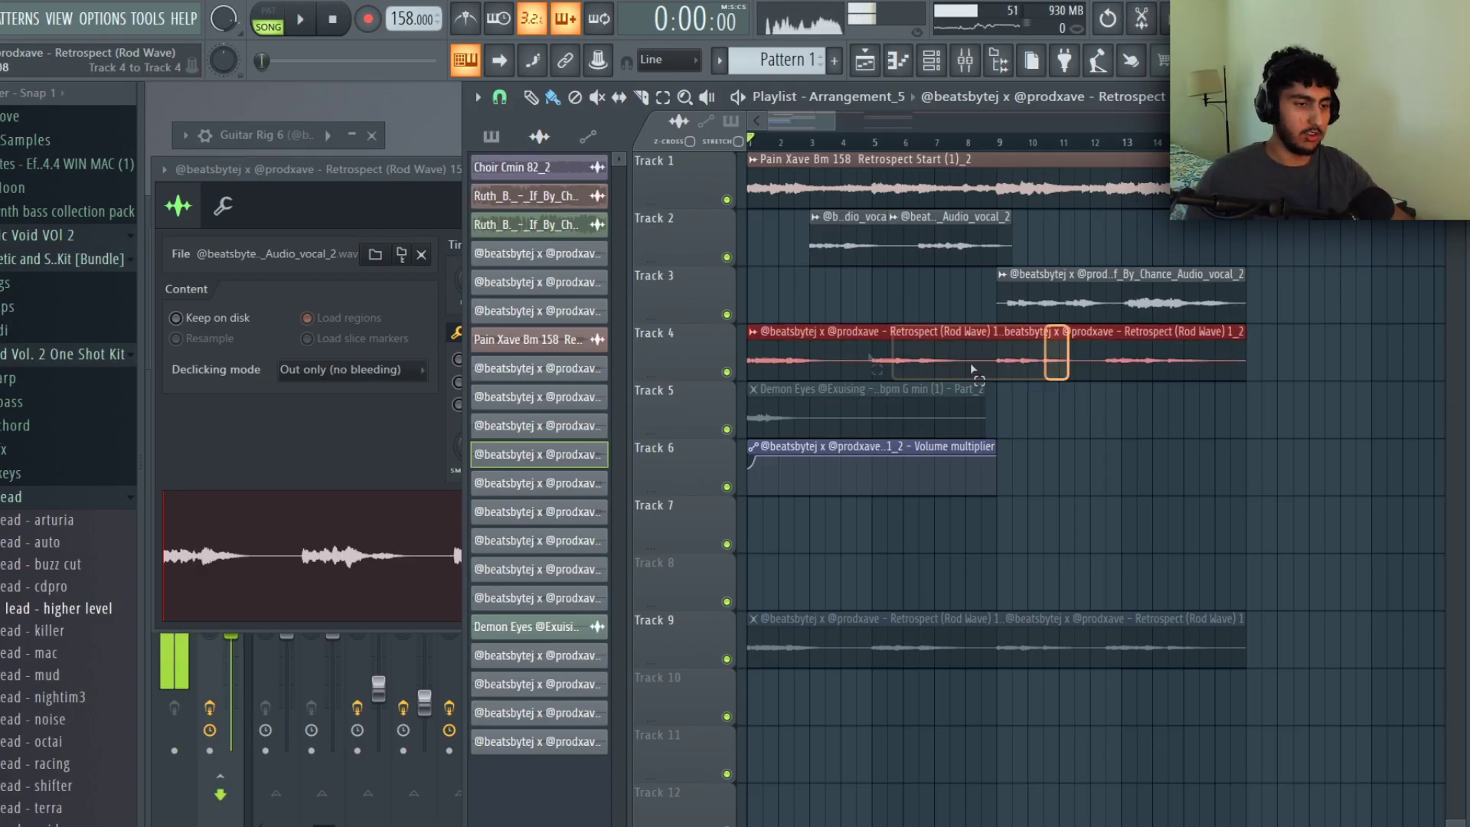
pyautogui.moveTo(1142, 295); pyautogui.dragTo(880, 249)
pyautogui.hotkey('ctrl', 'c')
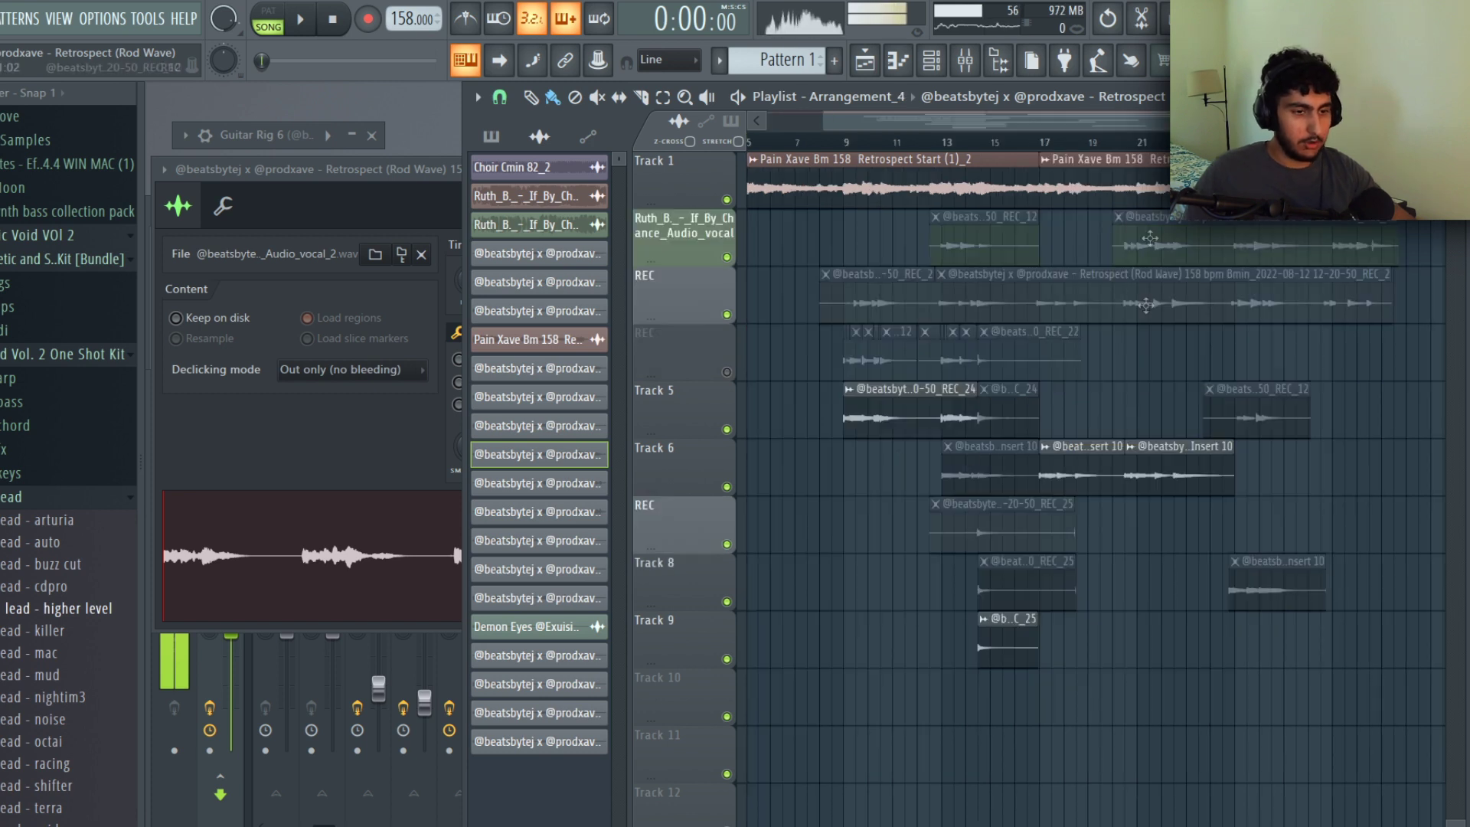
# Select the vocal clips on Tracks 5 and 6 of Arrangement_4 to point them out
pyautogui.click(976, 453)
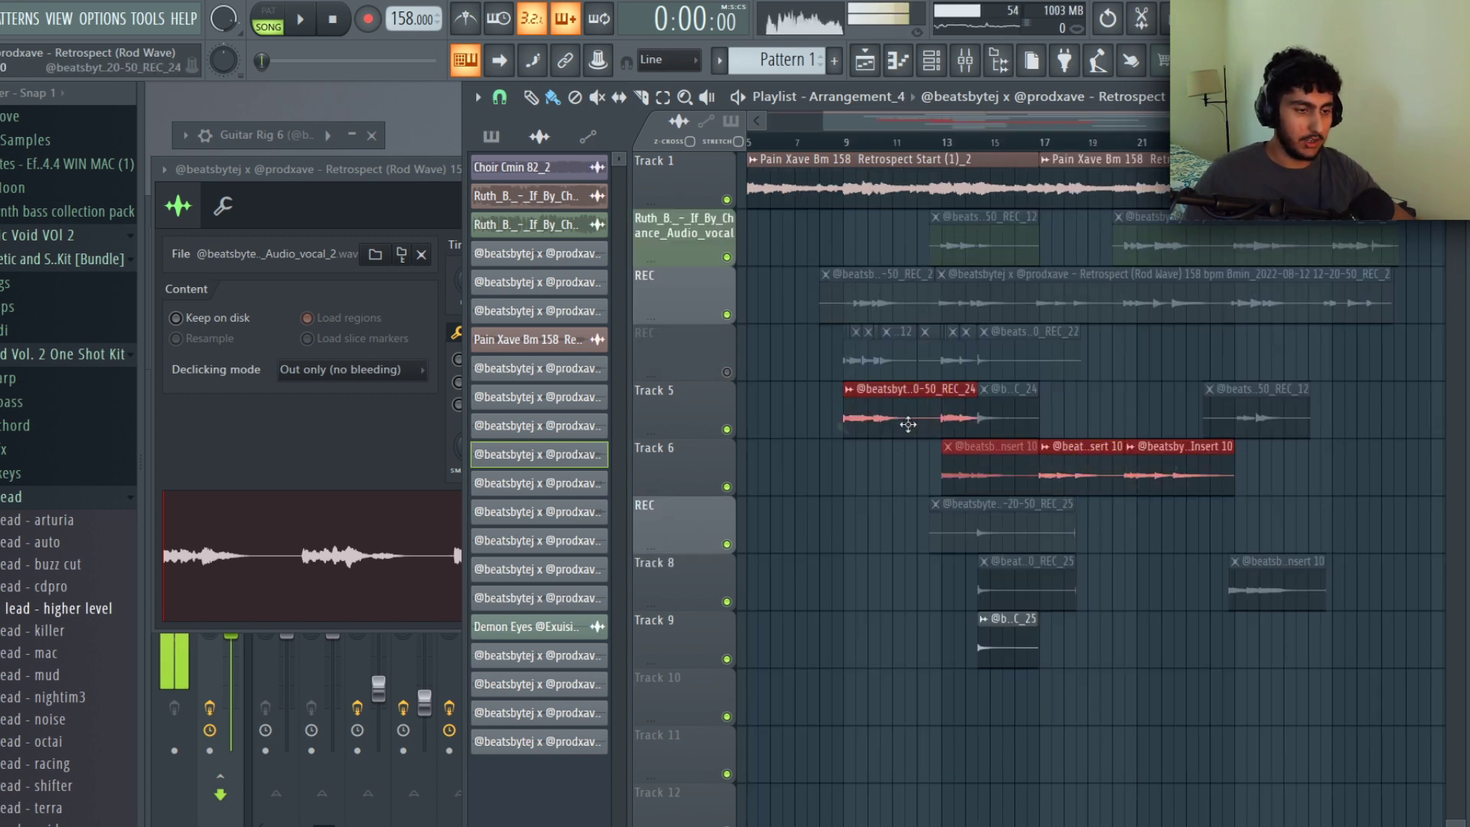
pyautogui.click(1087, 406)
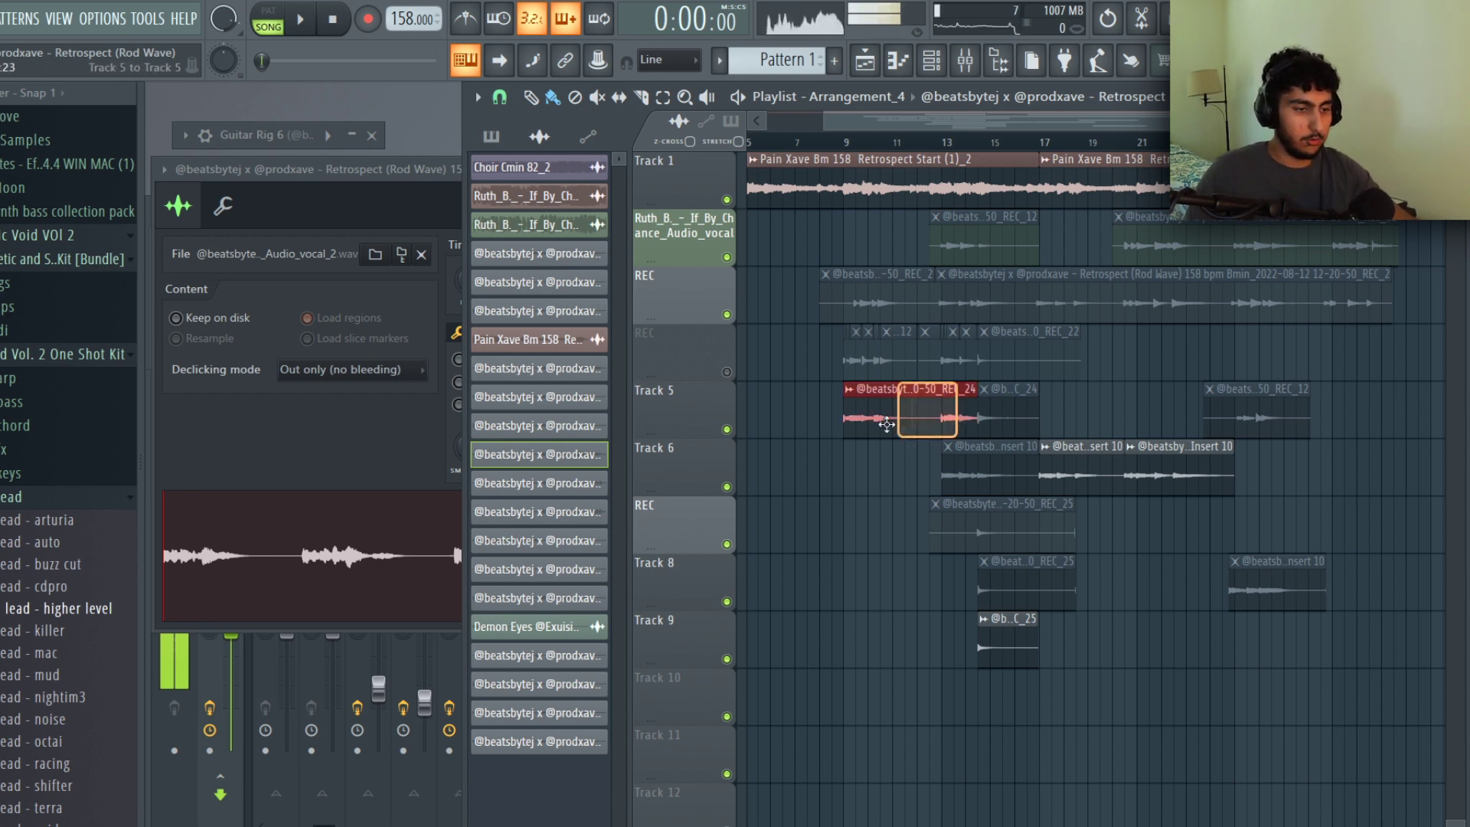
# Examine the start of the vocal clips on Tracks 4 and 5 of Arrangement_4 around bar 9, comparing the muted chops with the unmuted clip
pyautogui.scroll(6, 837, 372)
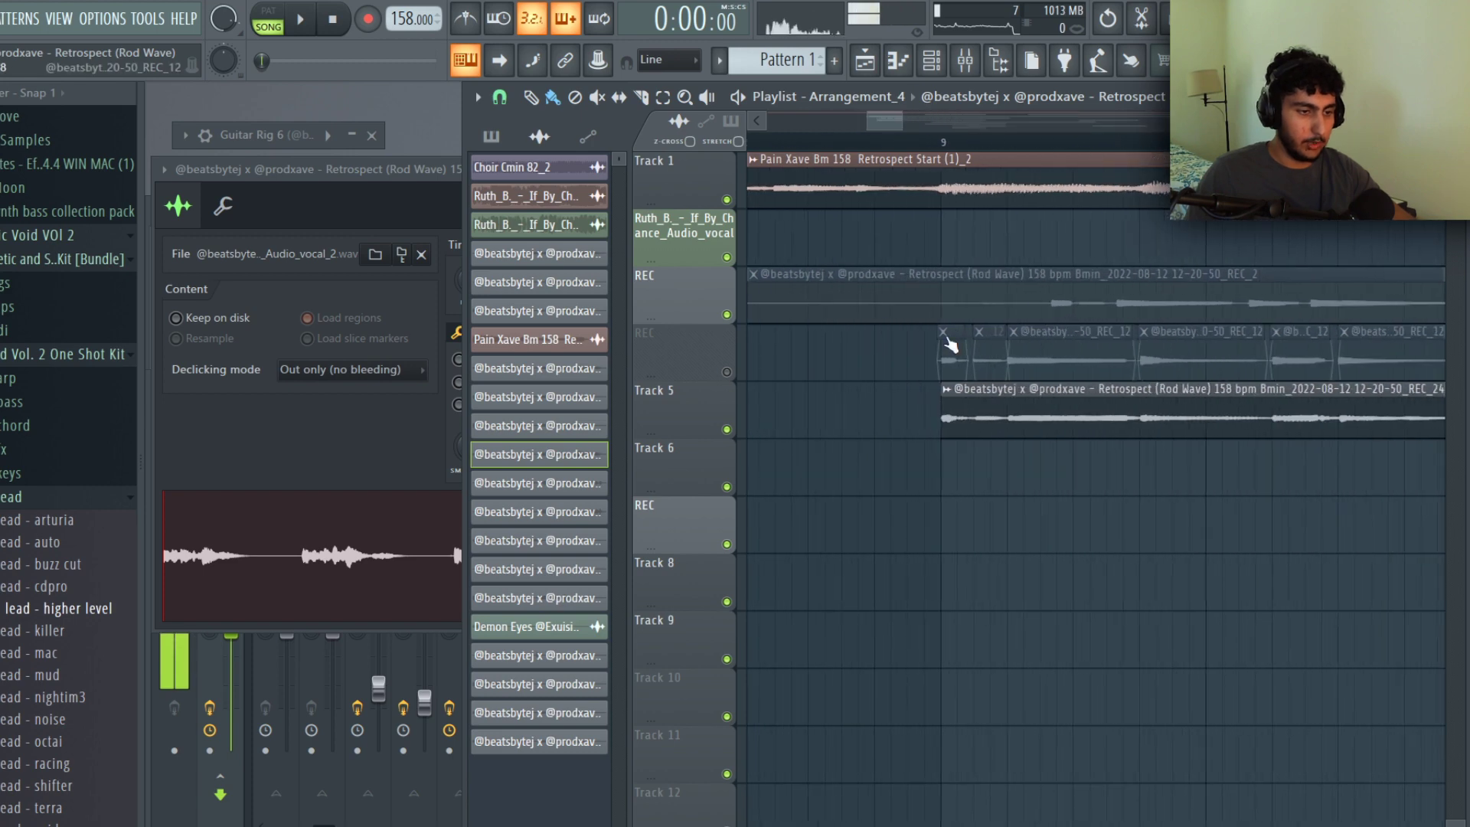
pyautogui.scroll(2, 1096, 367)
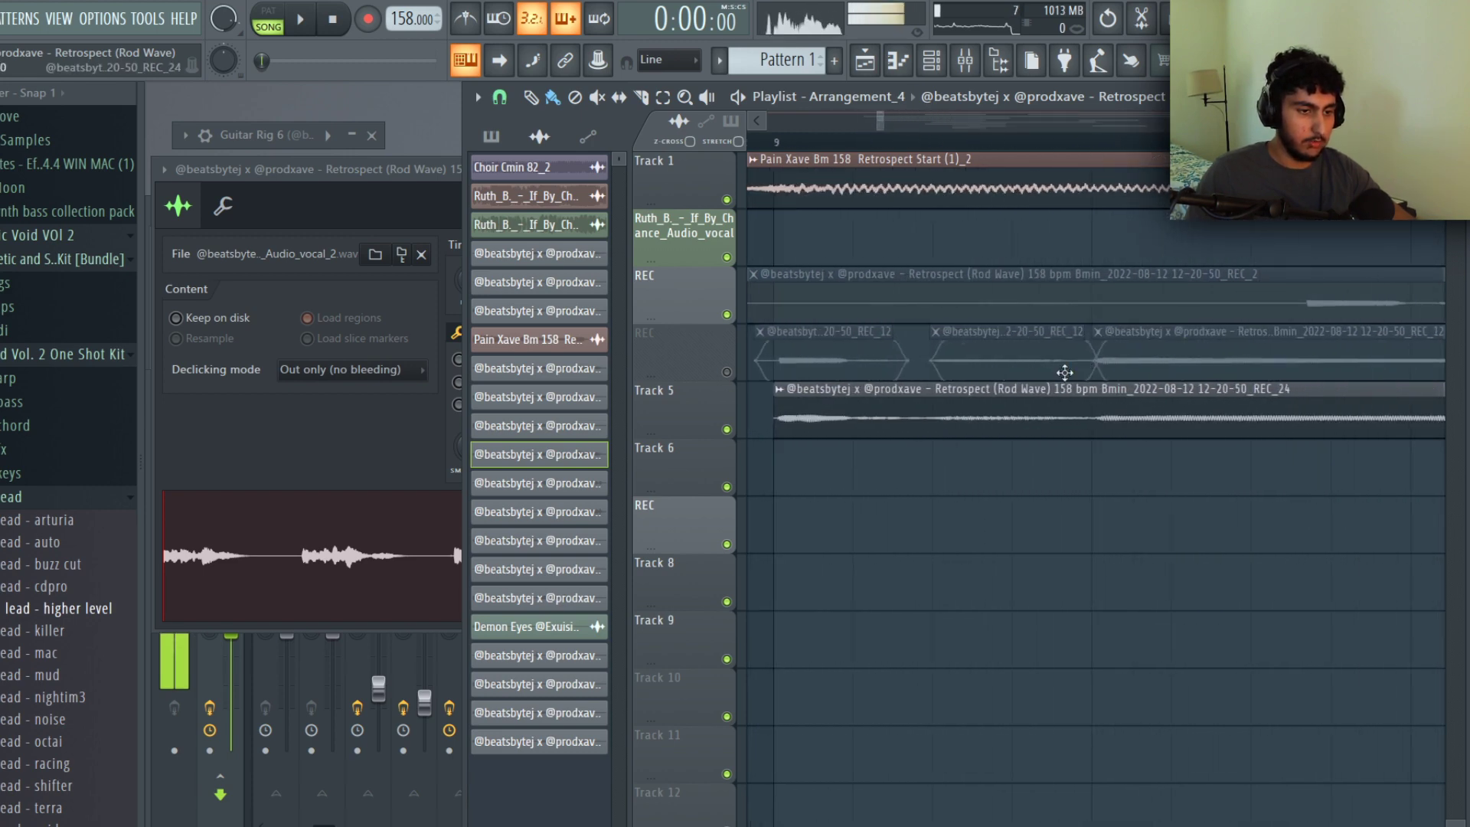
pyautogui.press('c')
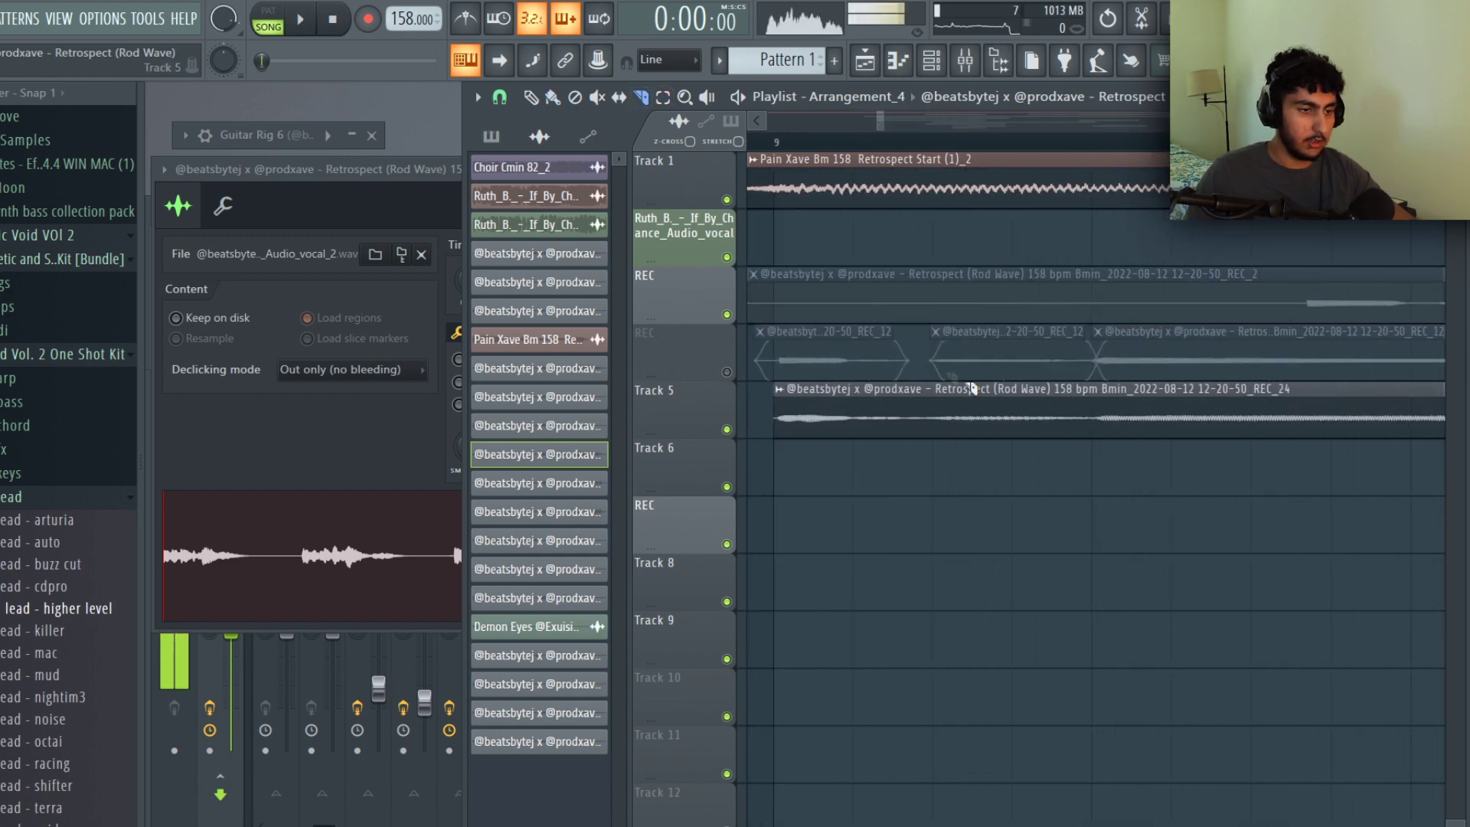
pyautogui.scroll(-4, 1041, 357)
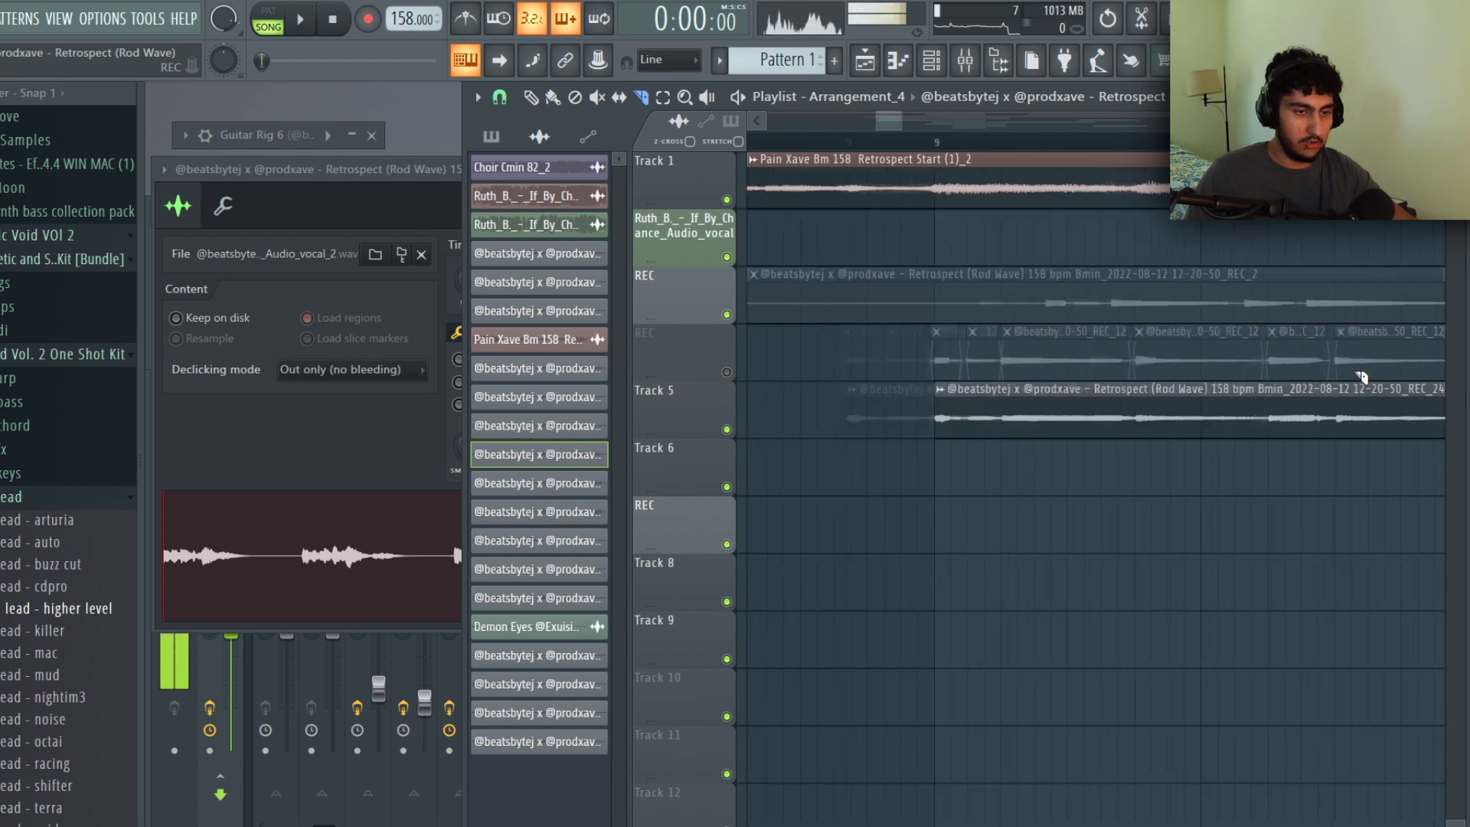
pyautogui.hotkey('ctrl', 'z')
pyautogui.hotkey('shift', 'q')
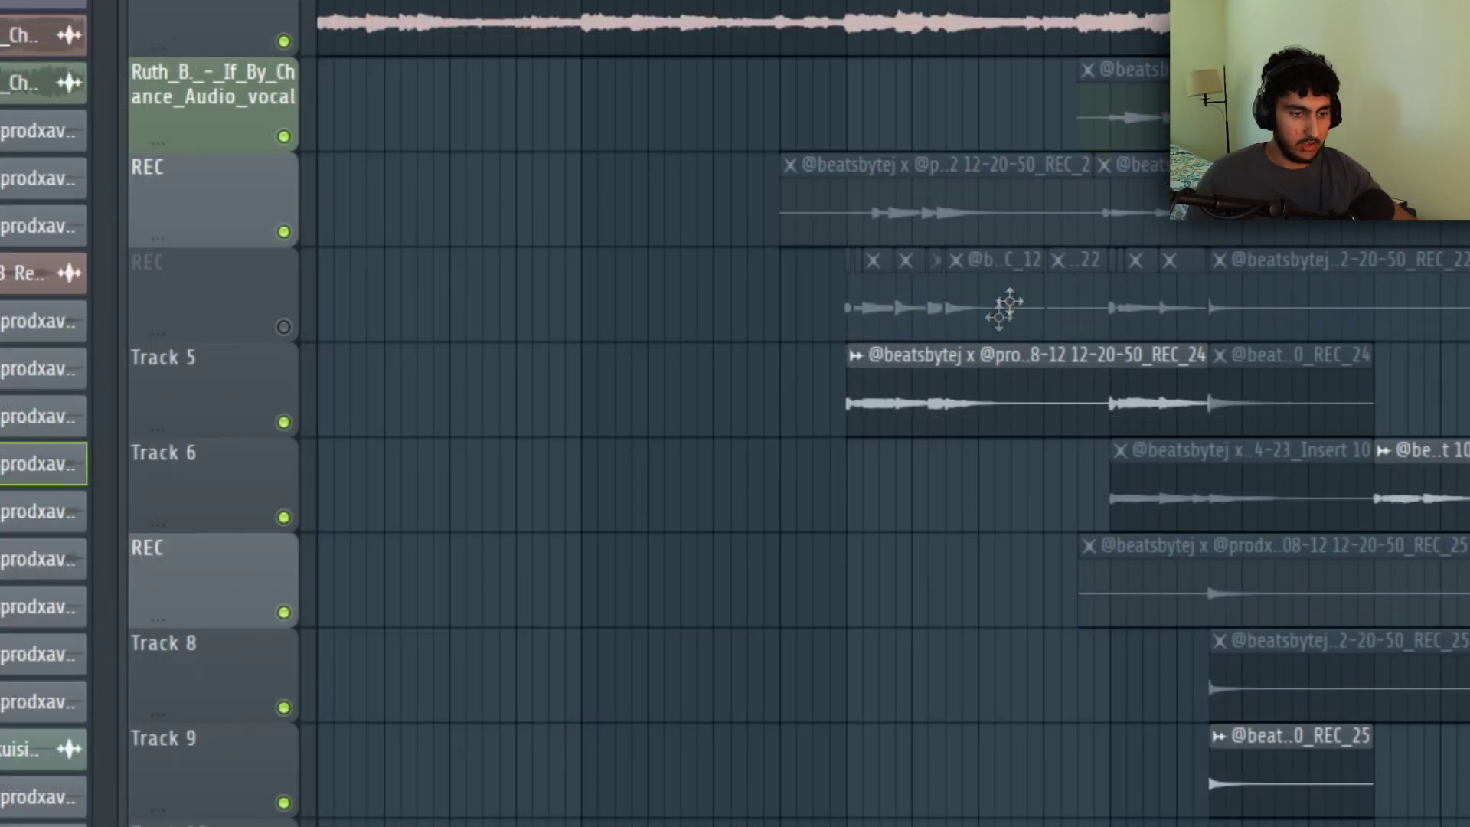
pyautogui.keyDown('ctrl'); pyautogui.scroll(3, 1158, 359); pyautogui.keyUp('ctrl')
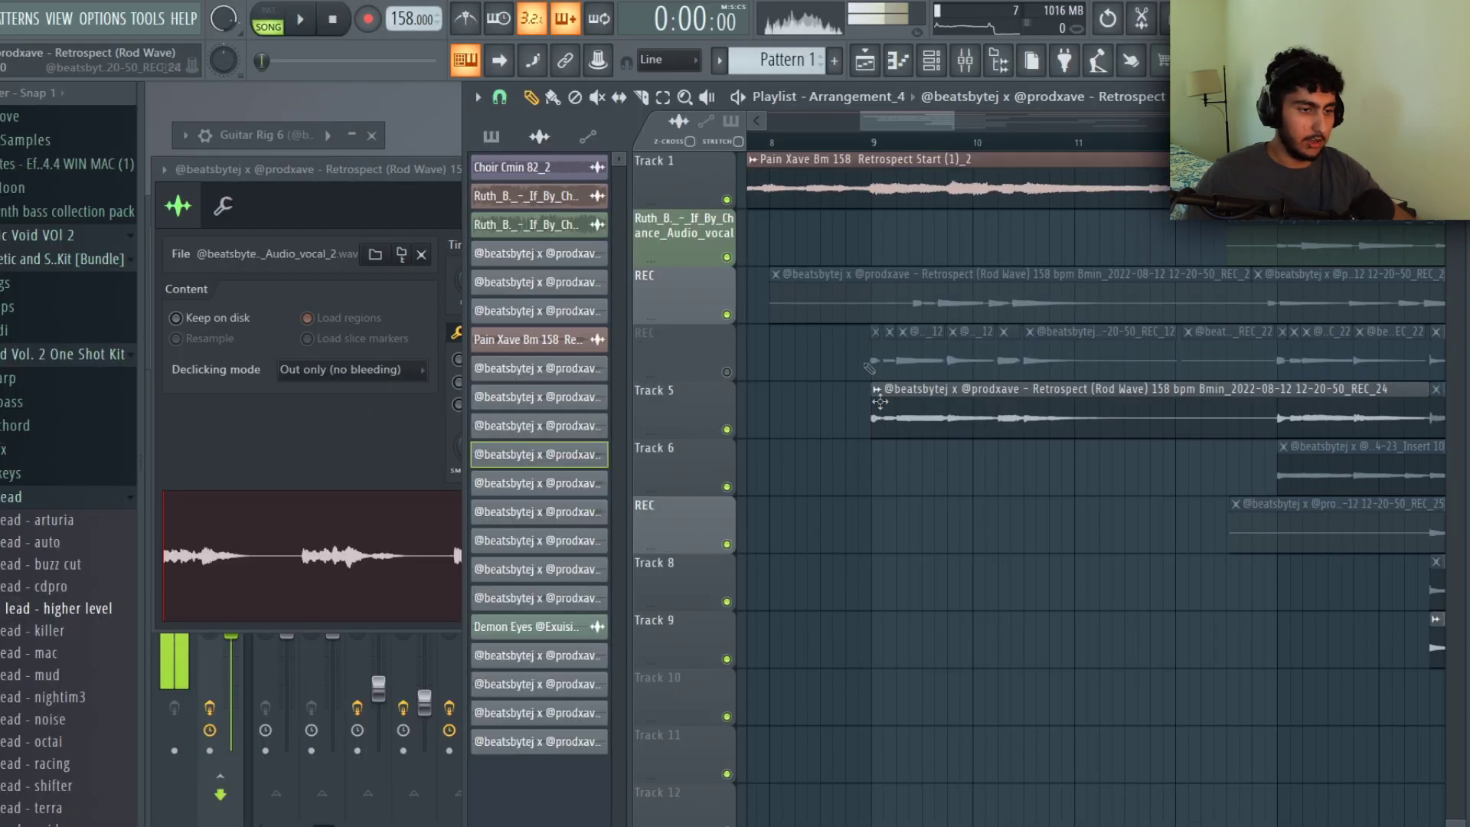
pyautogui.keyDown('ctrl'); pyautogui.scroll(4, 1158, 354); pyautogui.keyUp('ctrl')
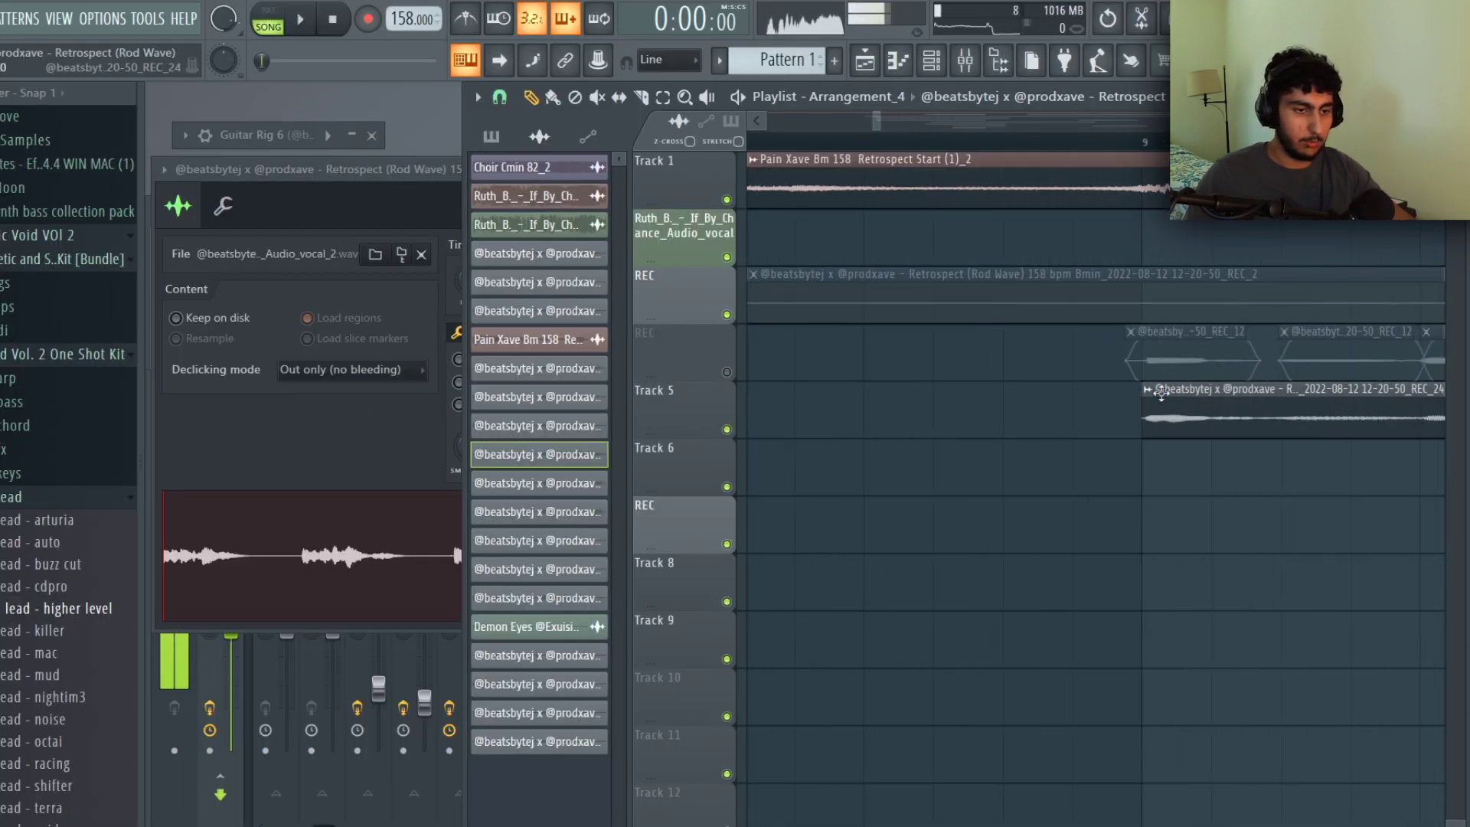
# Select the muted vocal chops on Track 4 of Arrangement_4 and inspect the declicking mode in their audio clip settings
pyautogui.doubleClick(1265, 357)
pyautogui.keyDown('ctrl'); pyautogui.moveTo(1102, 354); pyautogui.dragTo(1454, 368); pyautogui.keyUp('ctrl')
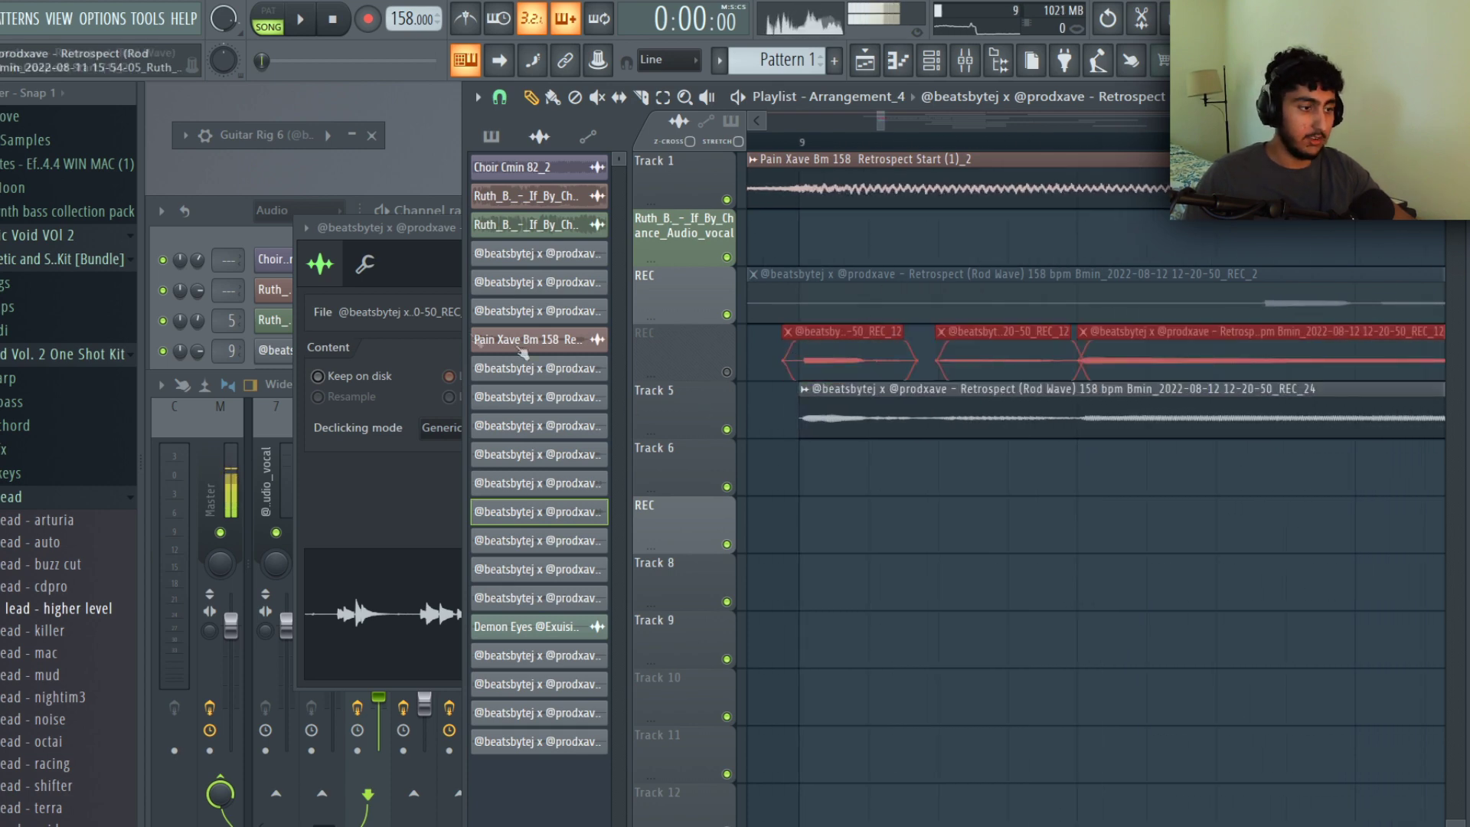
pyautogui.click(438, 273)
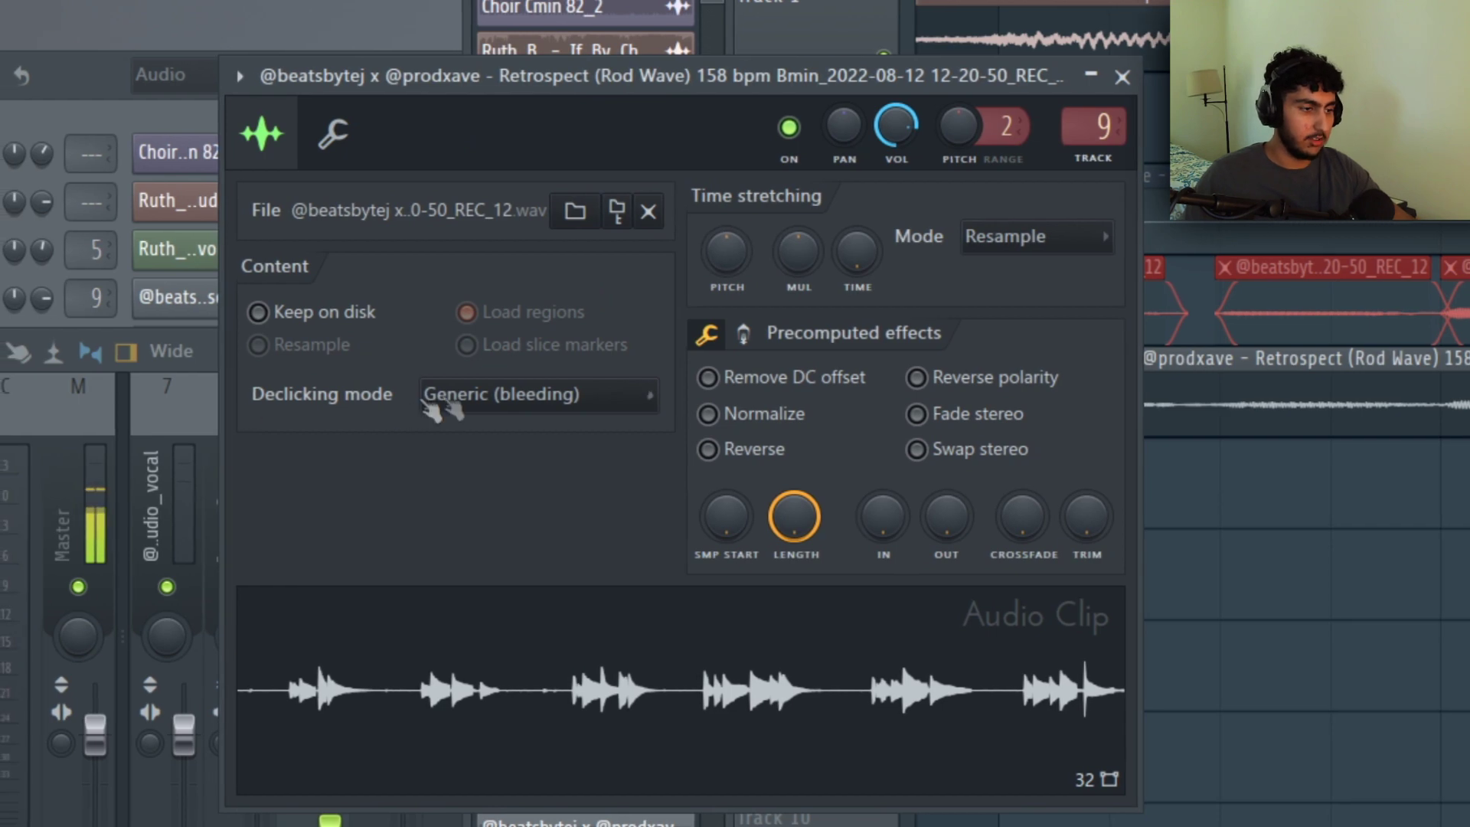
pyautogui.click(1350, 523)
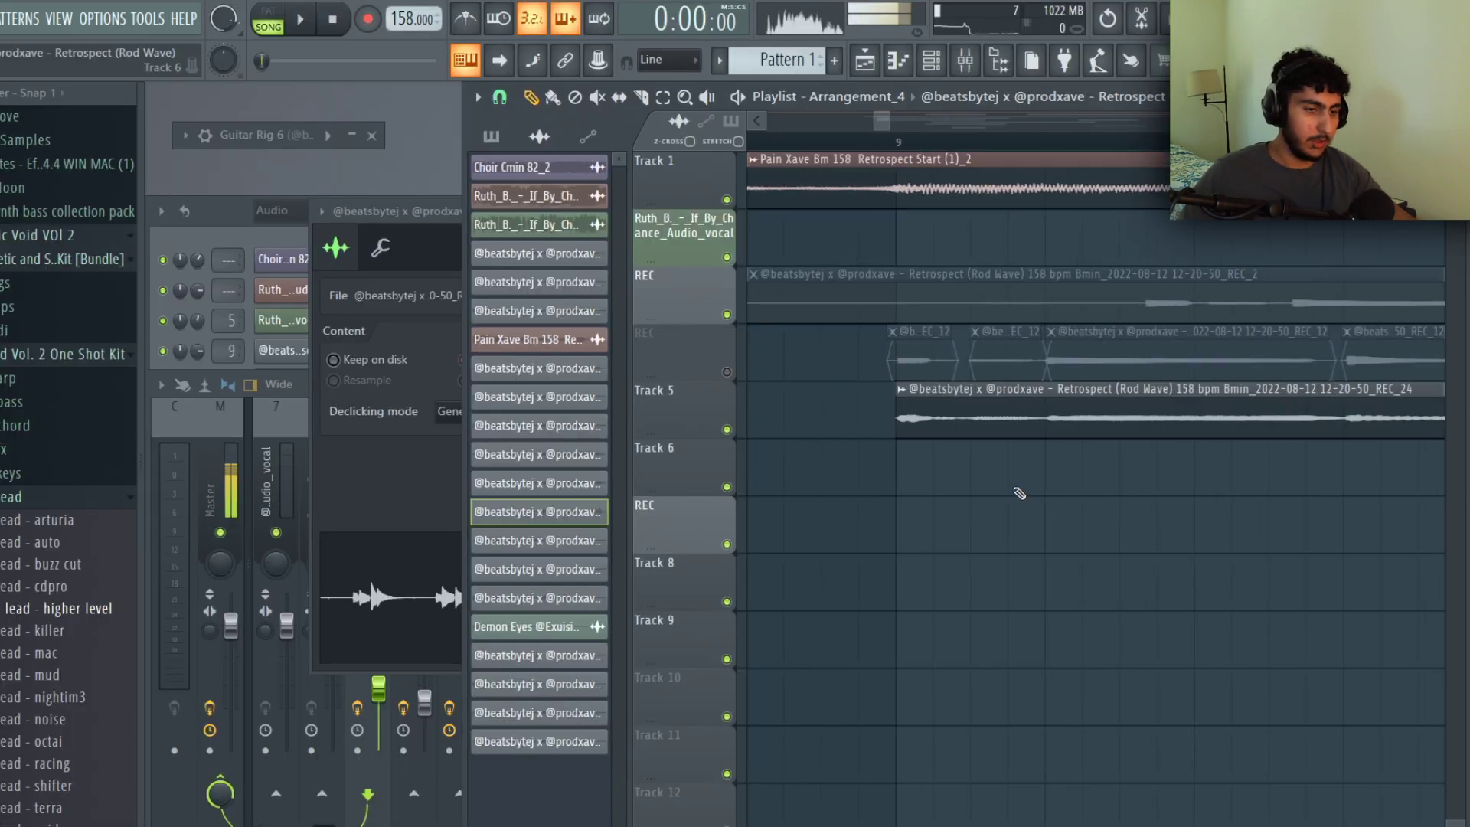
pyautogui.scroll(-3, 1156, 460)
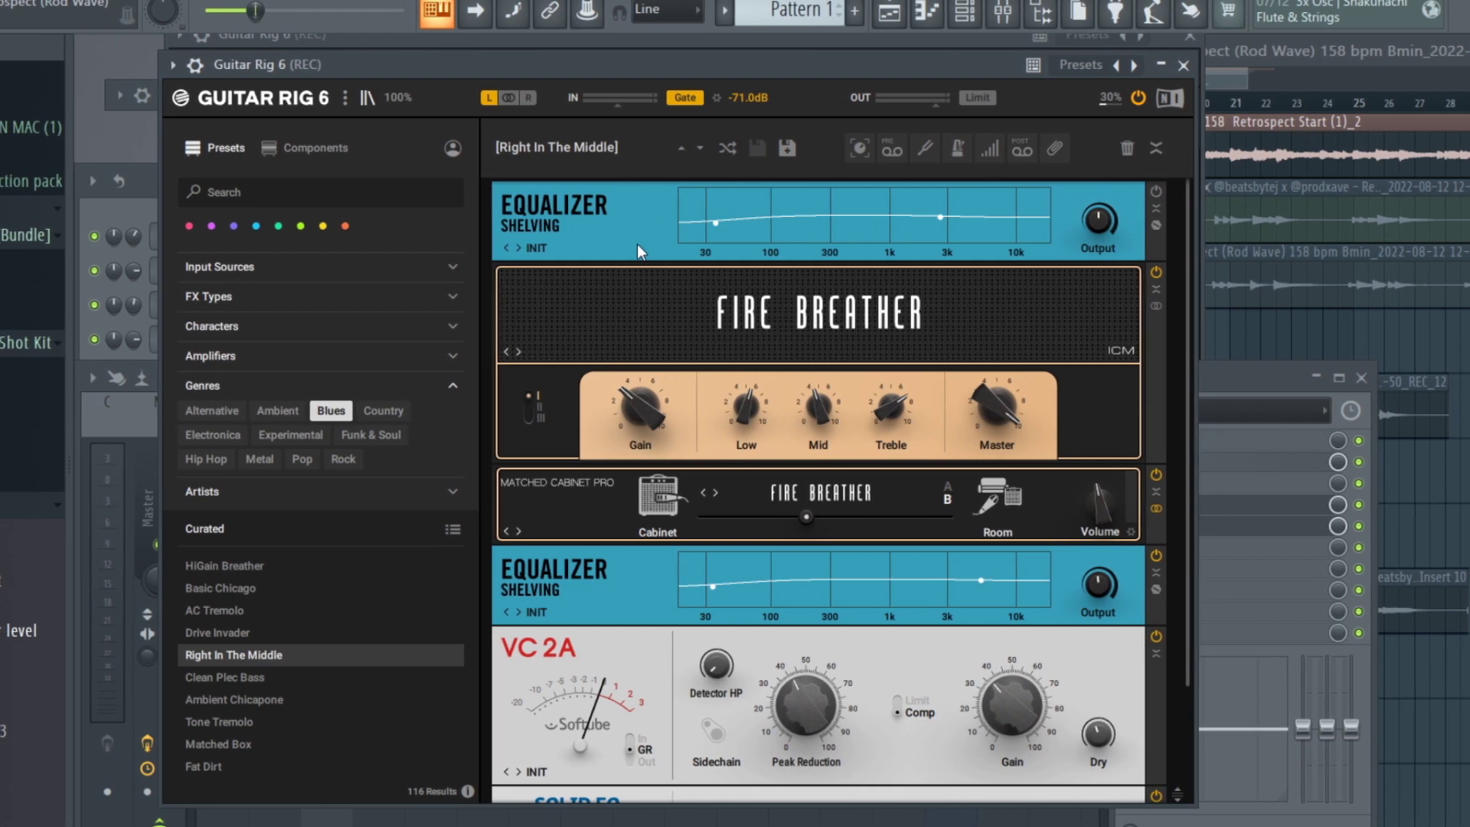
# Look through the Guitar Rig 6 rack of the Right In The Middle preset on the REC mixer channel
pyautogui.scroll(-3, 1068, 375)
pyautogui.scroll(2, 1109, 335)
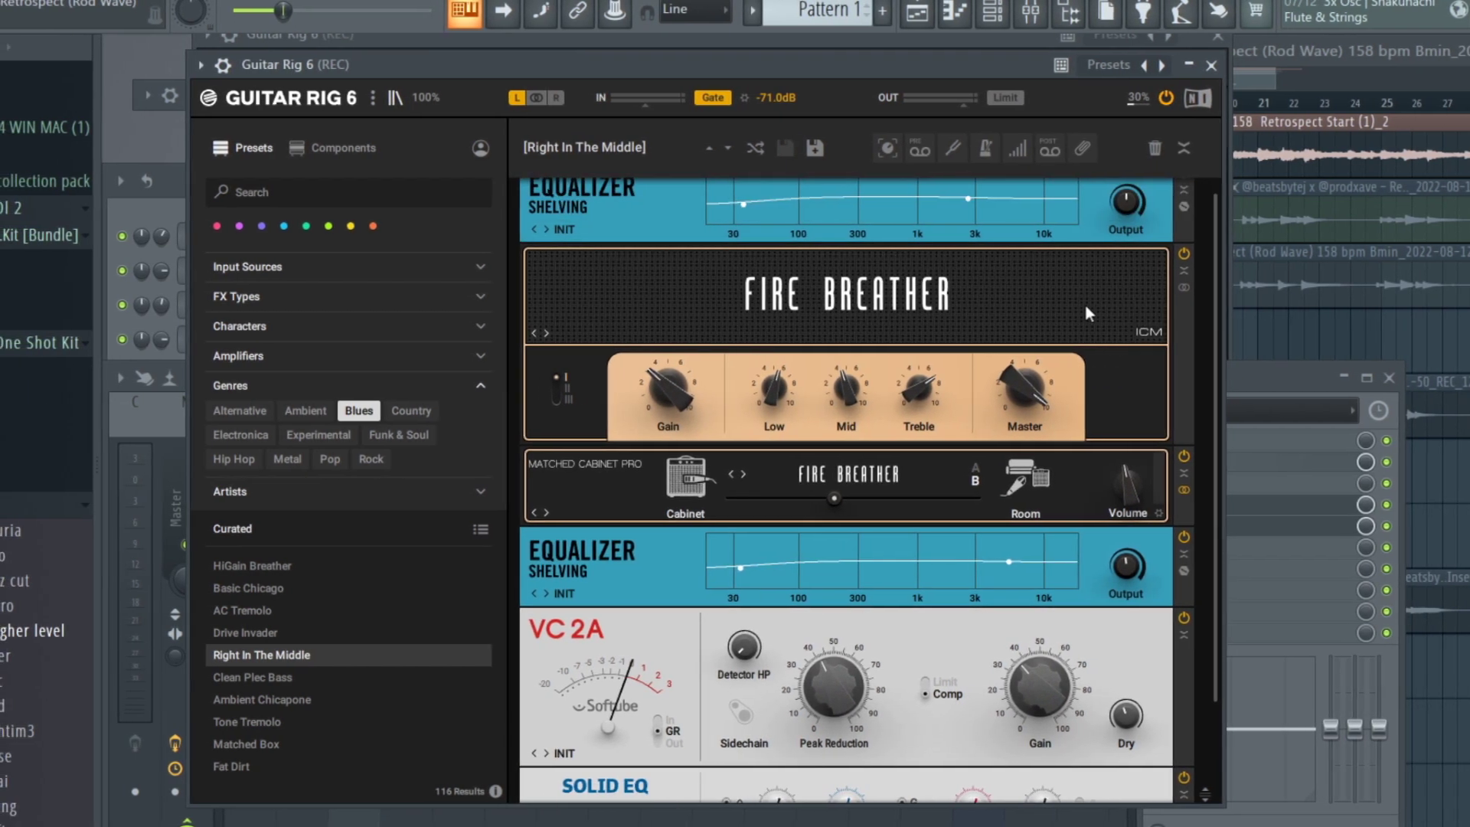
pyautogui.scroll(1, 1081, 303)
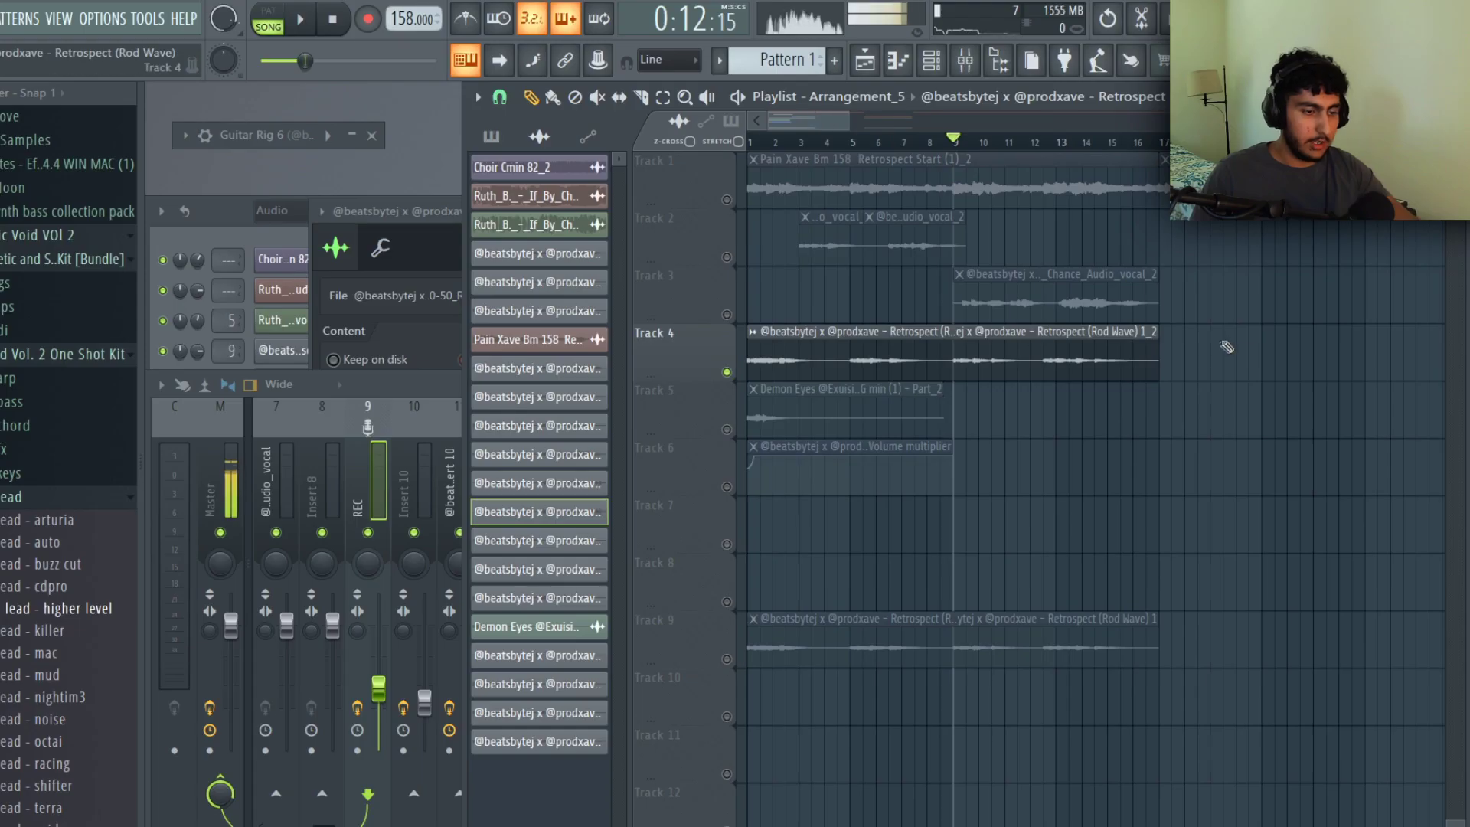
# Select the vocal clip on Track 4 of Arrangement_5 and inspect the Basic Cool Plex preset in its Guitar Rig 6 effect
pyautogui.click(887, 359)
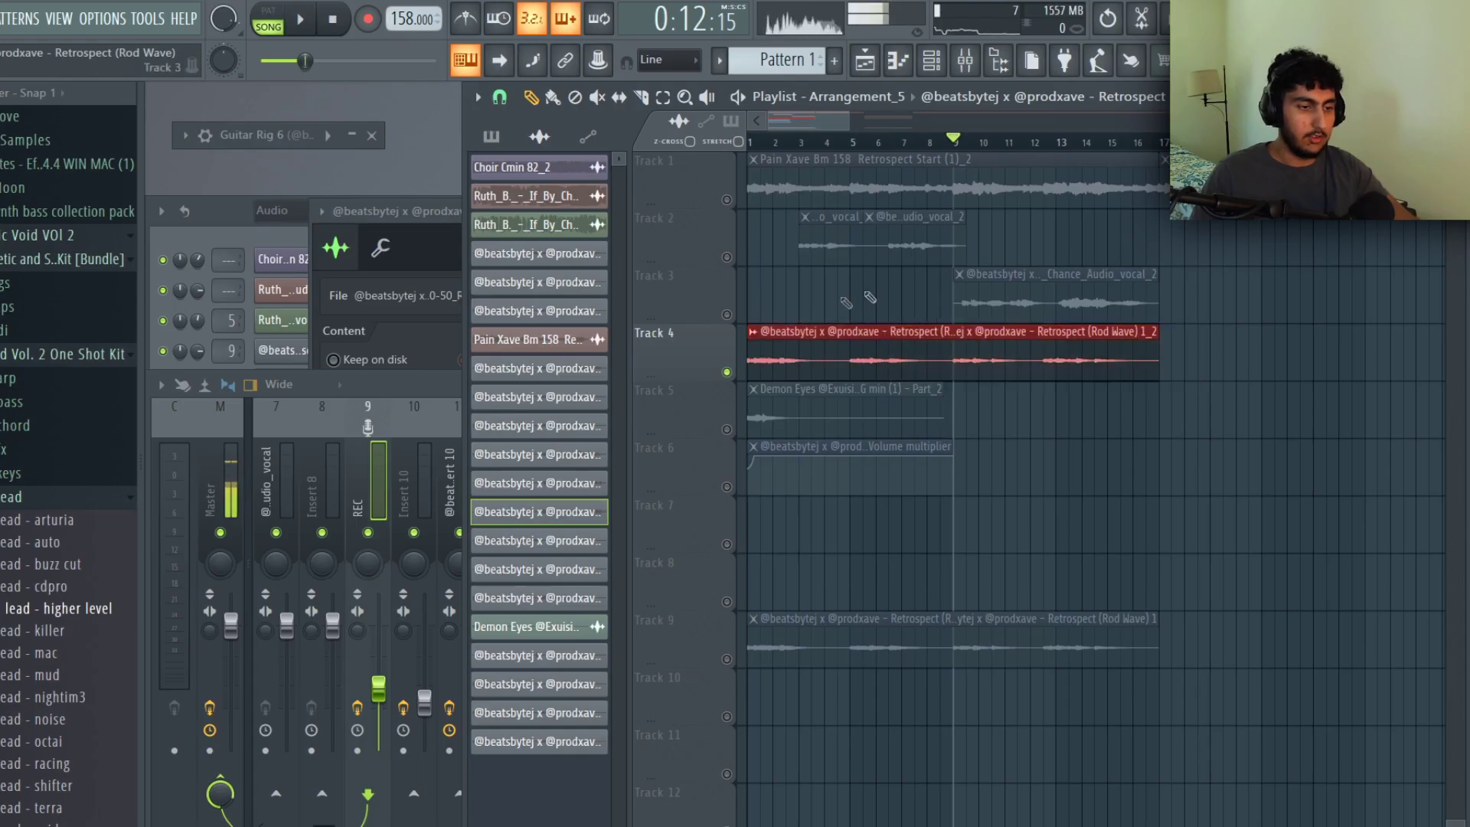
pyautogui.click(414, 395)
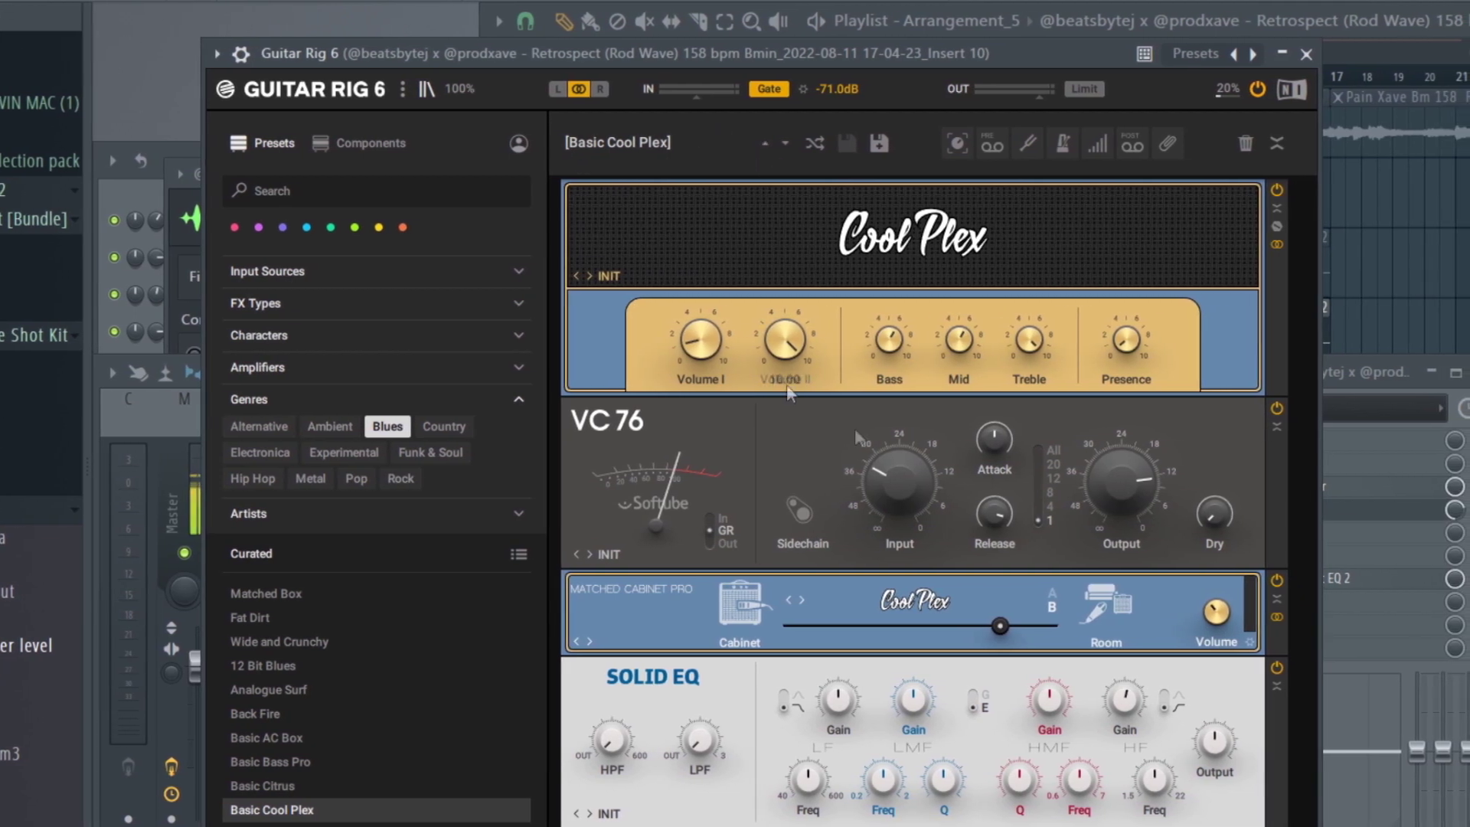
pyautogui.moveTo(1136, 353)
pyautogui.moveTo(995, 626)
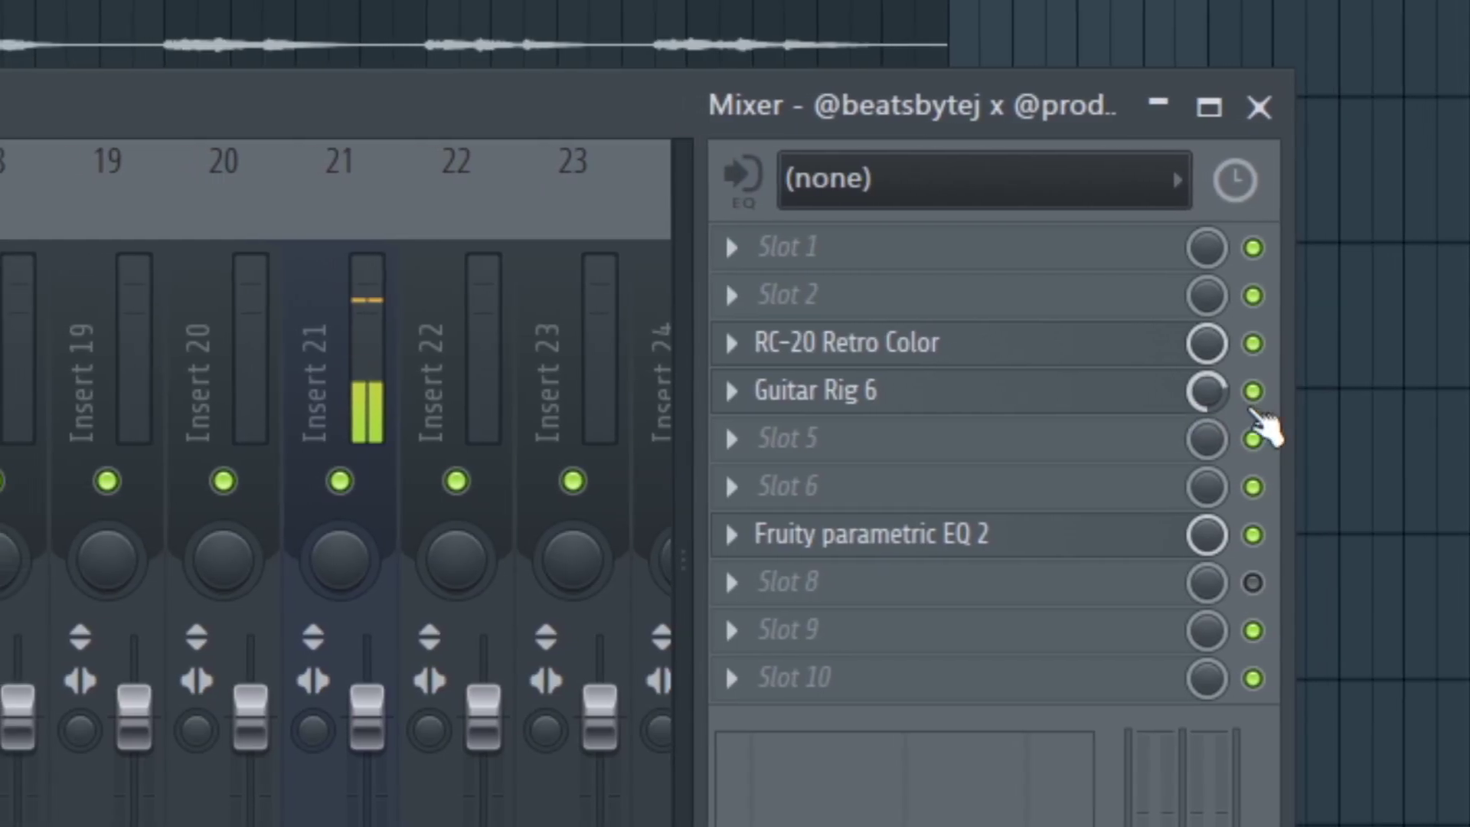
# Open Fruity parametric EQ 2 on mixer Insert 21 and examine its low cut and high-mid dips
pyautogui.click(842, 534)
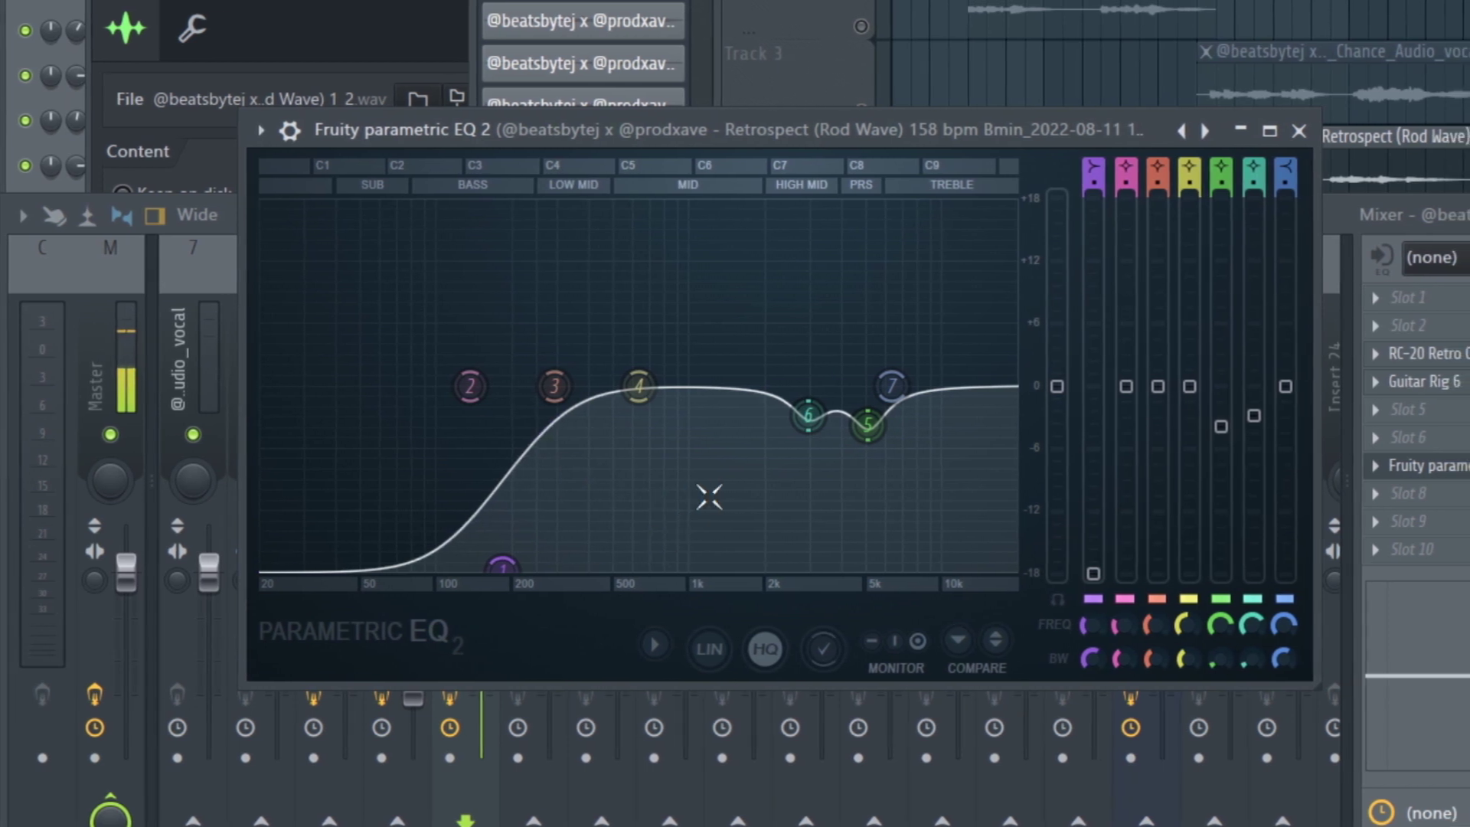
pyautogui.moveTo(856, 438)
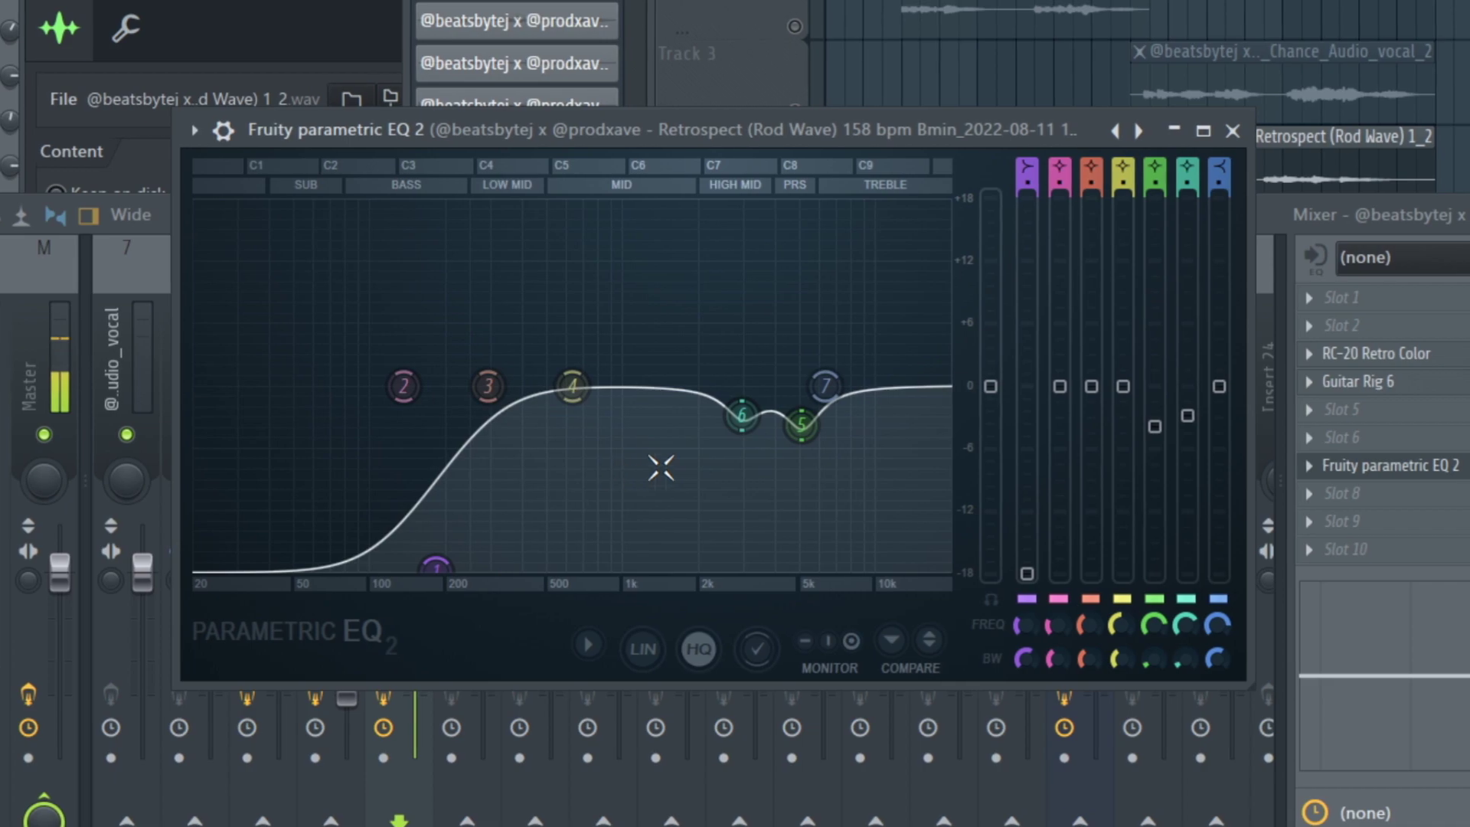
pyautogui.moveTo(803, 453)
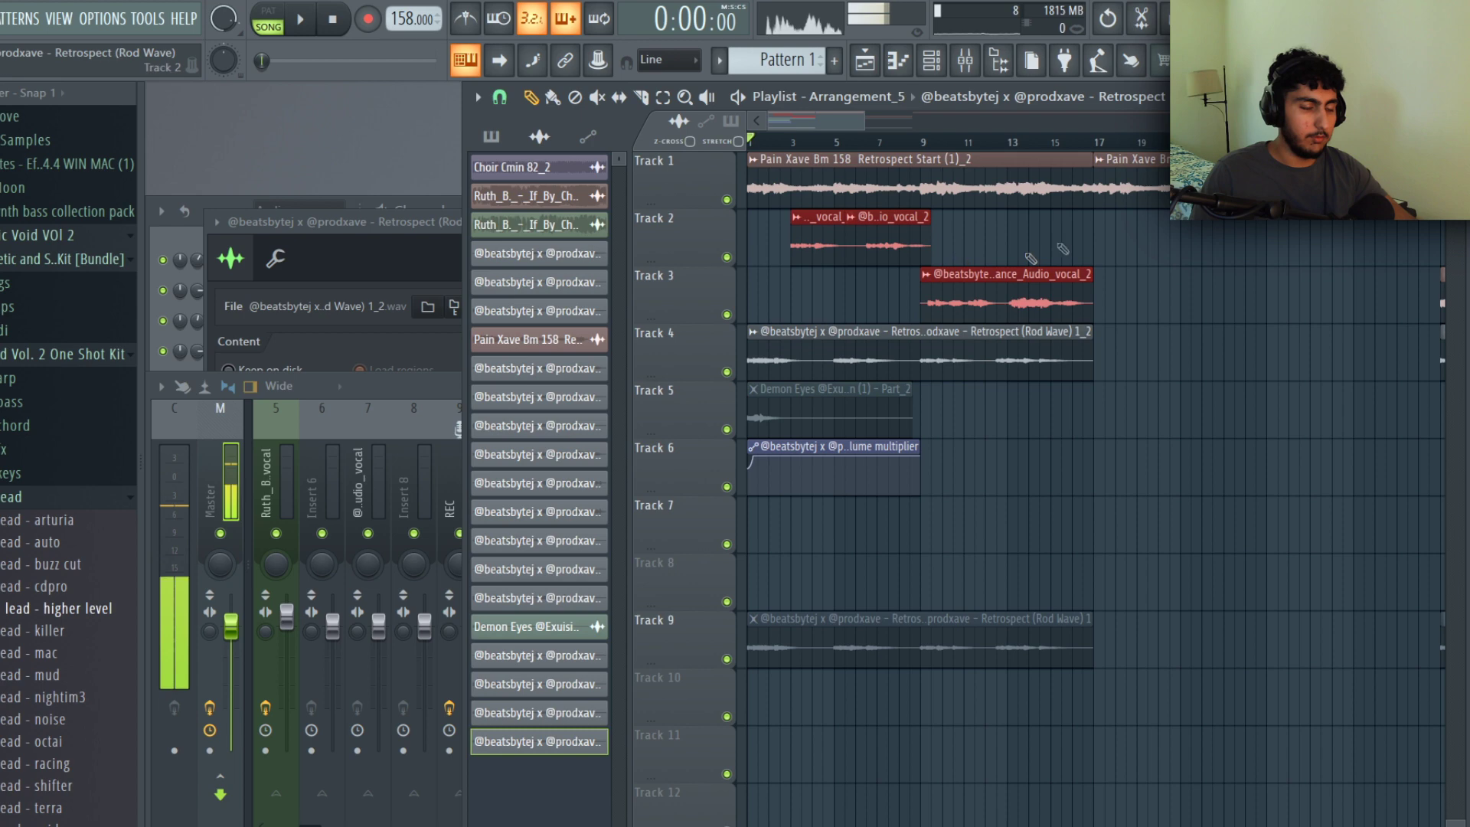
# Point out the clips on Tracks 2 and 3 of Arrangement_5, and examine the source vocal chops on Tracks 3 to 7 of Arrangement_2
pyautogui.moveTo(839, 268); pyautogui.dragTo(802, 244)
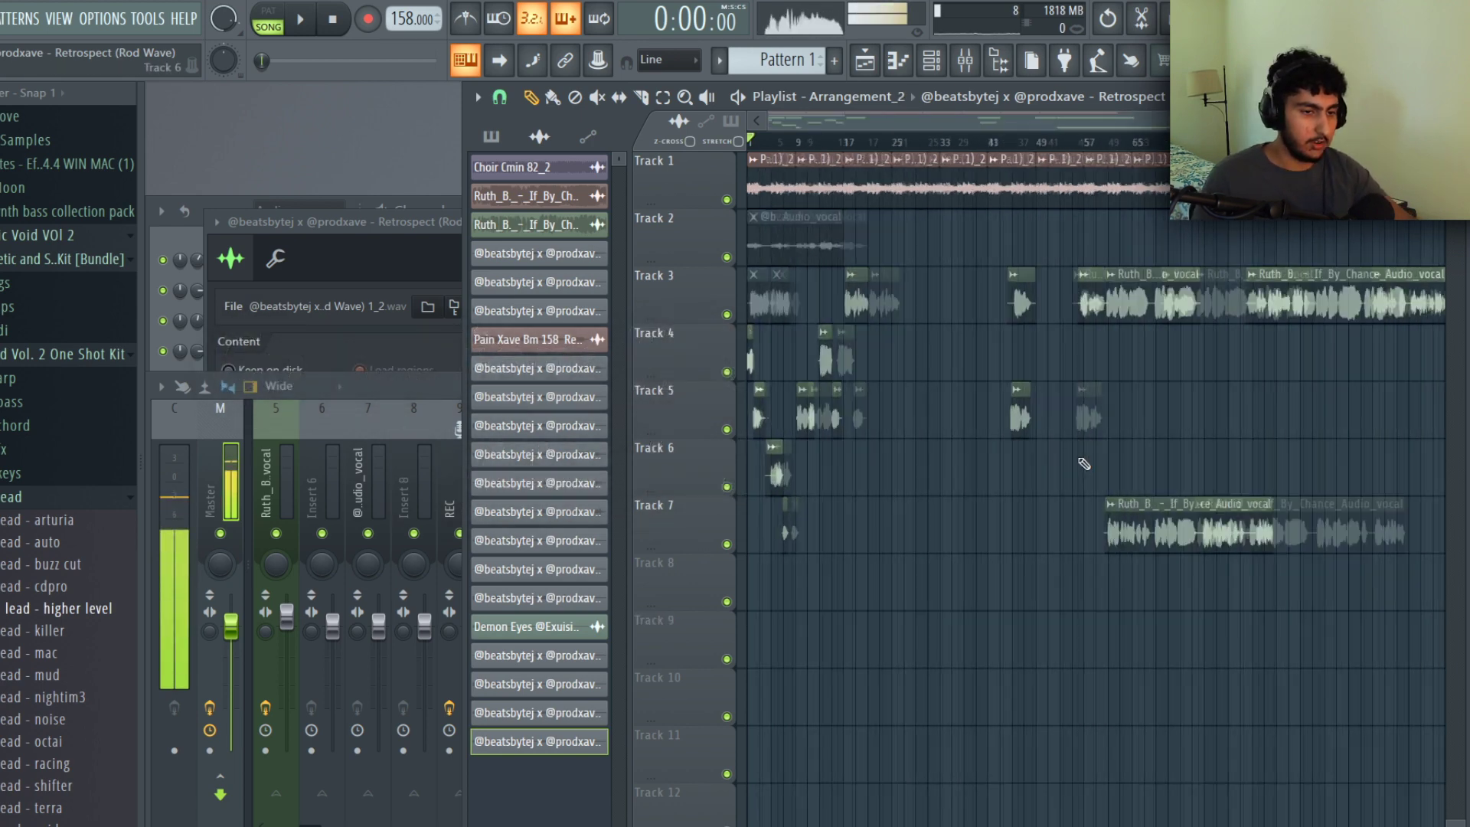
pyautogui.moveTo(1387, 610); pyautogui.dragTo(741, 305)
pyautogui.keyDown('ctrl'); pyautogui.click(829, 498); pyautogui.keyUp('ctrl')
pyautogui.scroll(6, 755, 492)
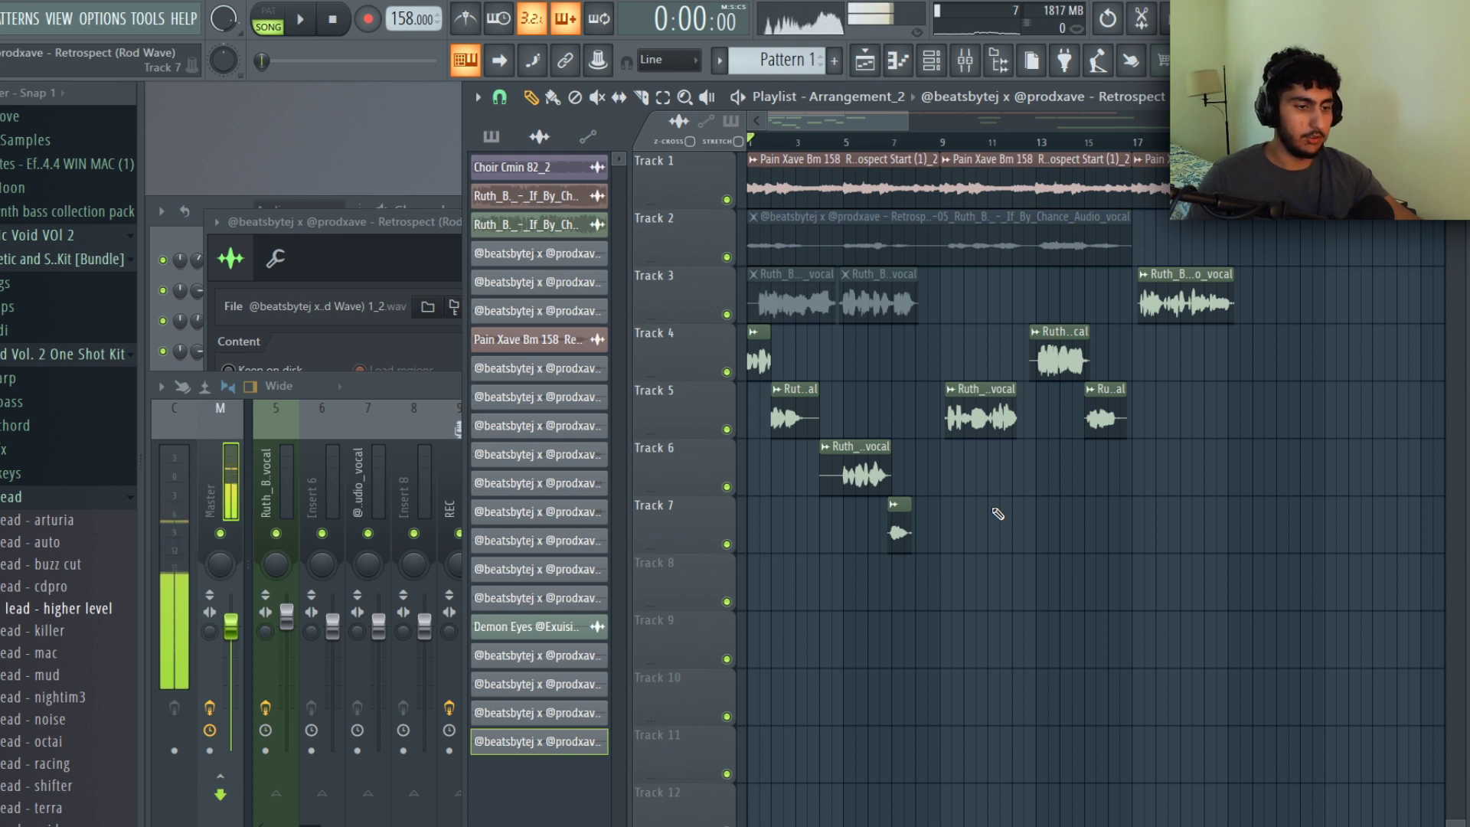
pyautogui.moveTo(1220, 556); pyautogui.dragTo(769, 324)
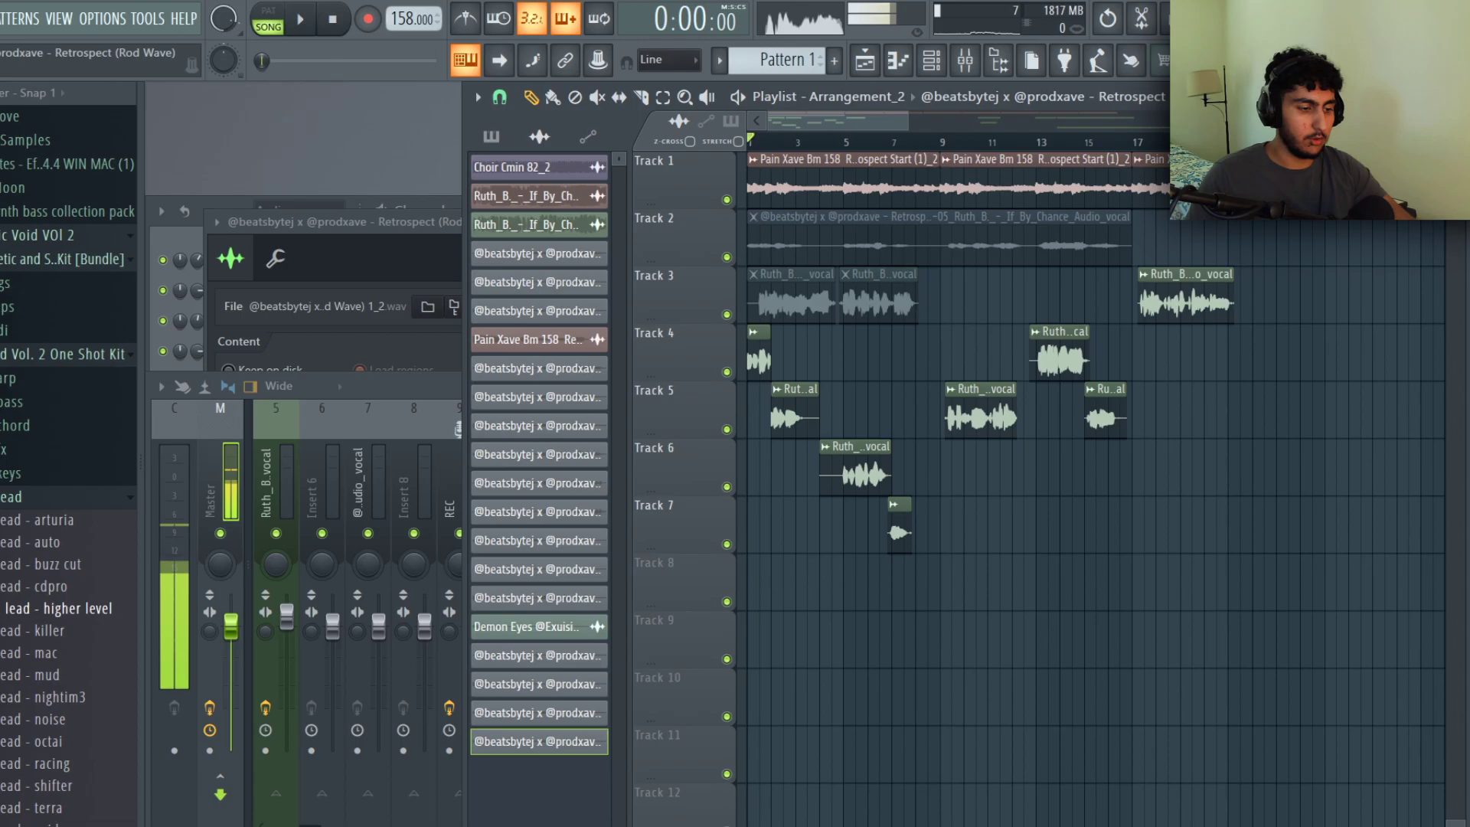
pyautogui.click(528, 758)
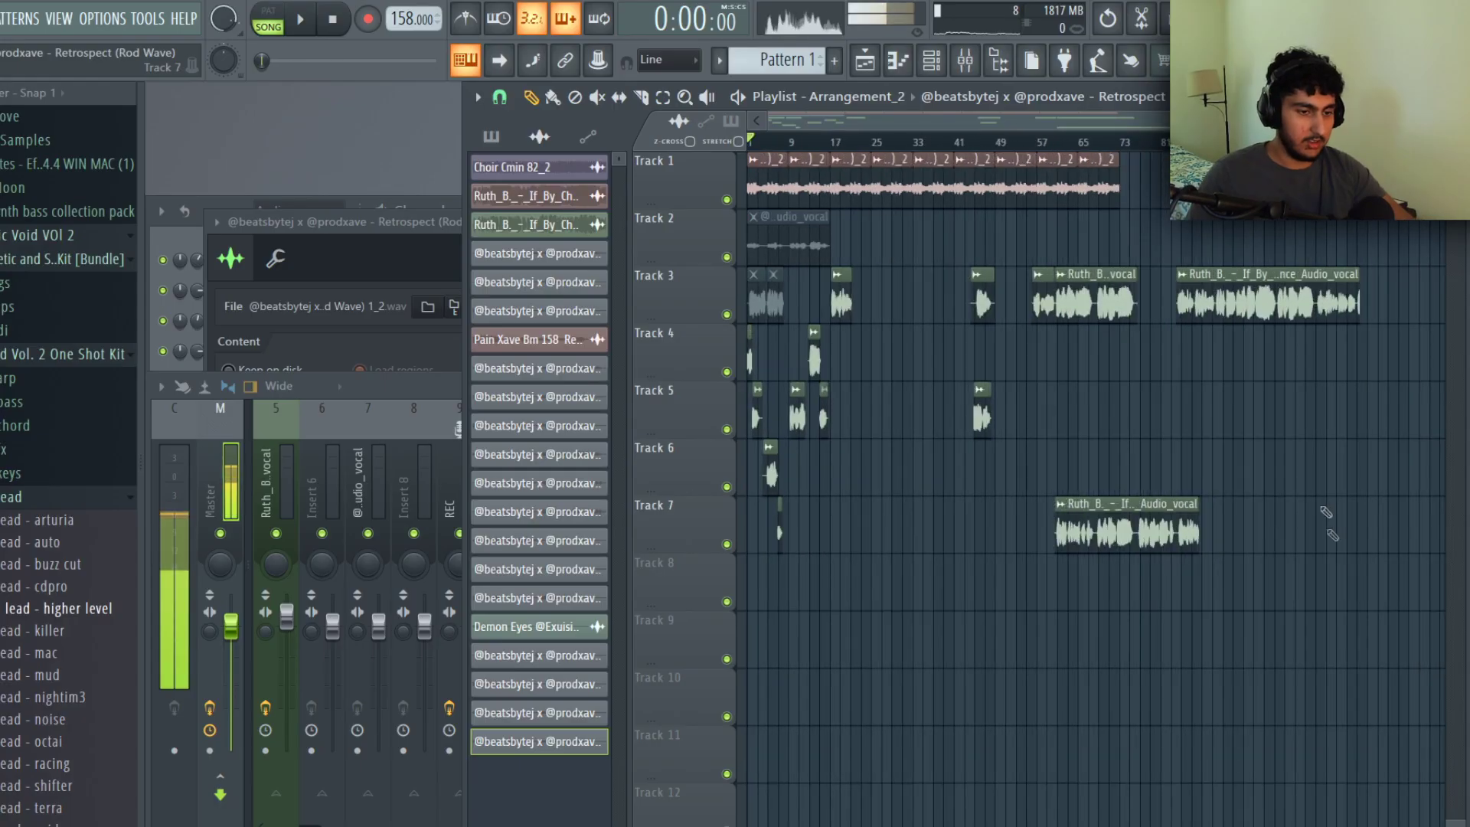
# Look over the remaining vocal clips in Arrangement_2 and inspect the time-stretching settings of the Ruth_B._-_If_By_Chance_Audio_vocal clip
pyautogui.moveTo(1353, 609); pyautogui.dragTo(735, 306)
pyautogui.click(902, 459)
pyautogui.scroll(3, 1188, 421)
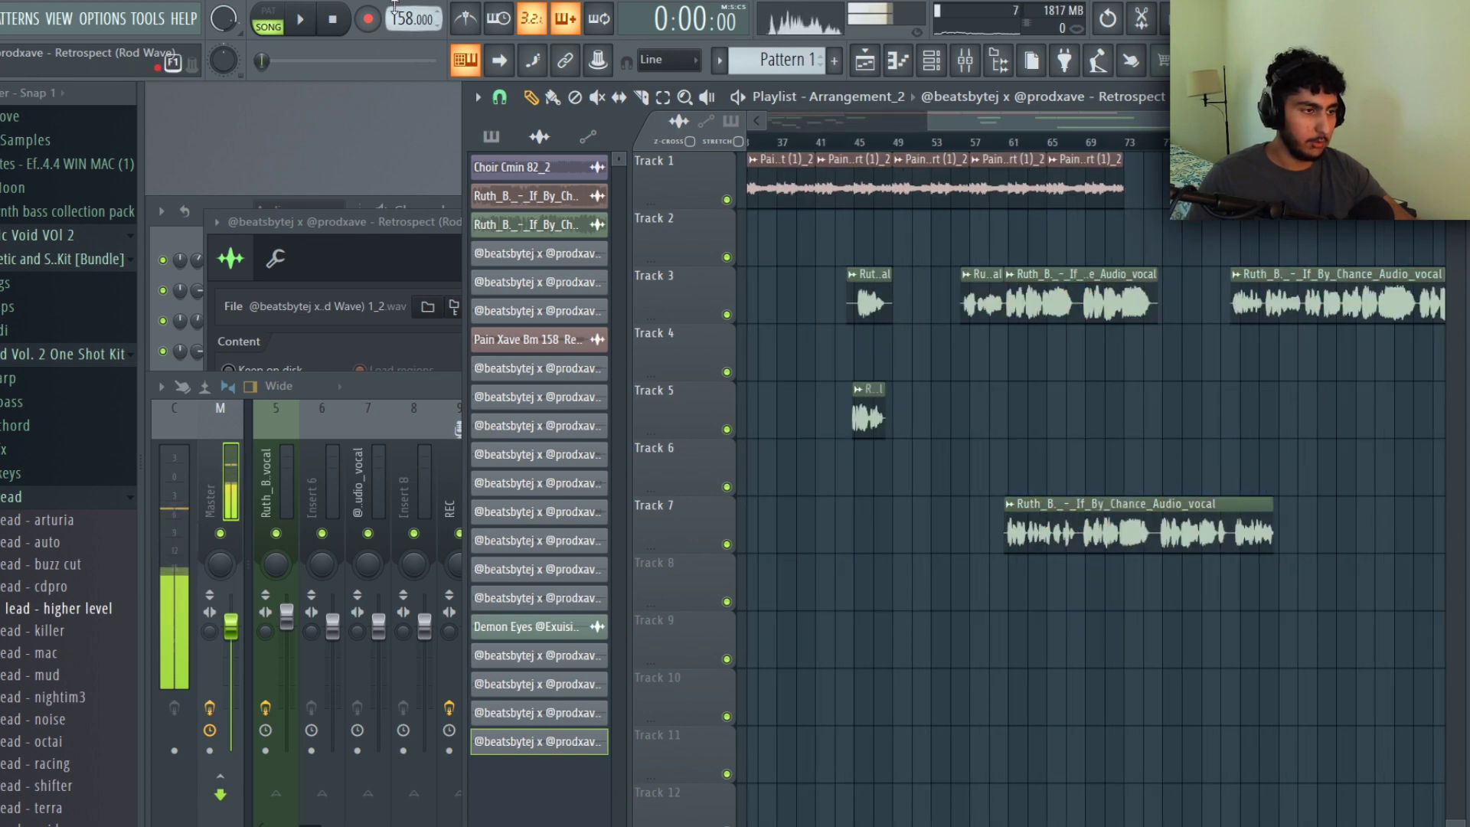
pyautogui.doubleClick(1076, 288)
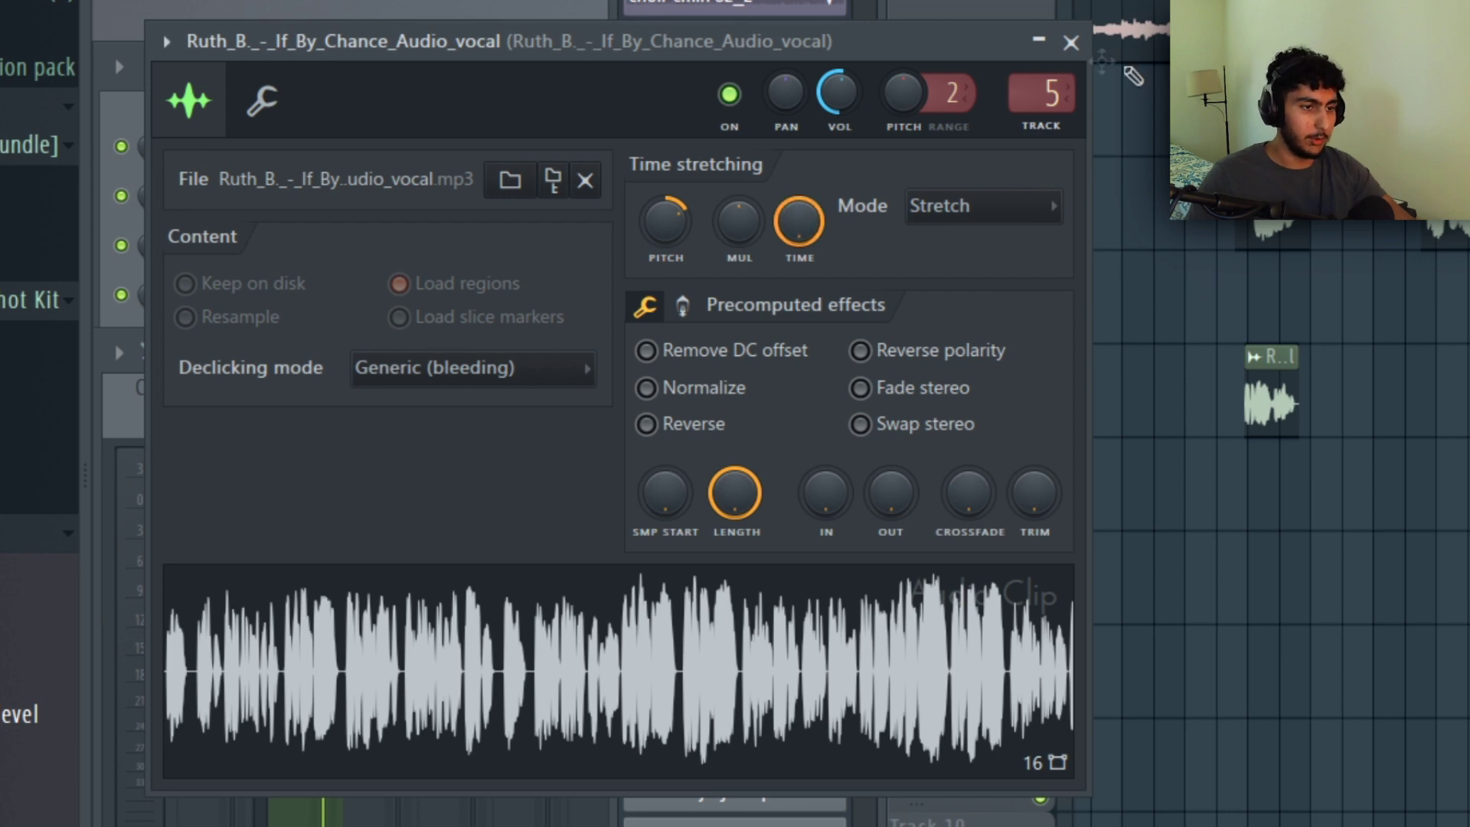
pyautogui.press('F5')
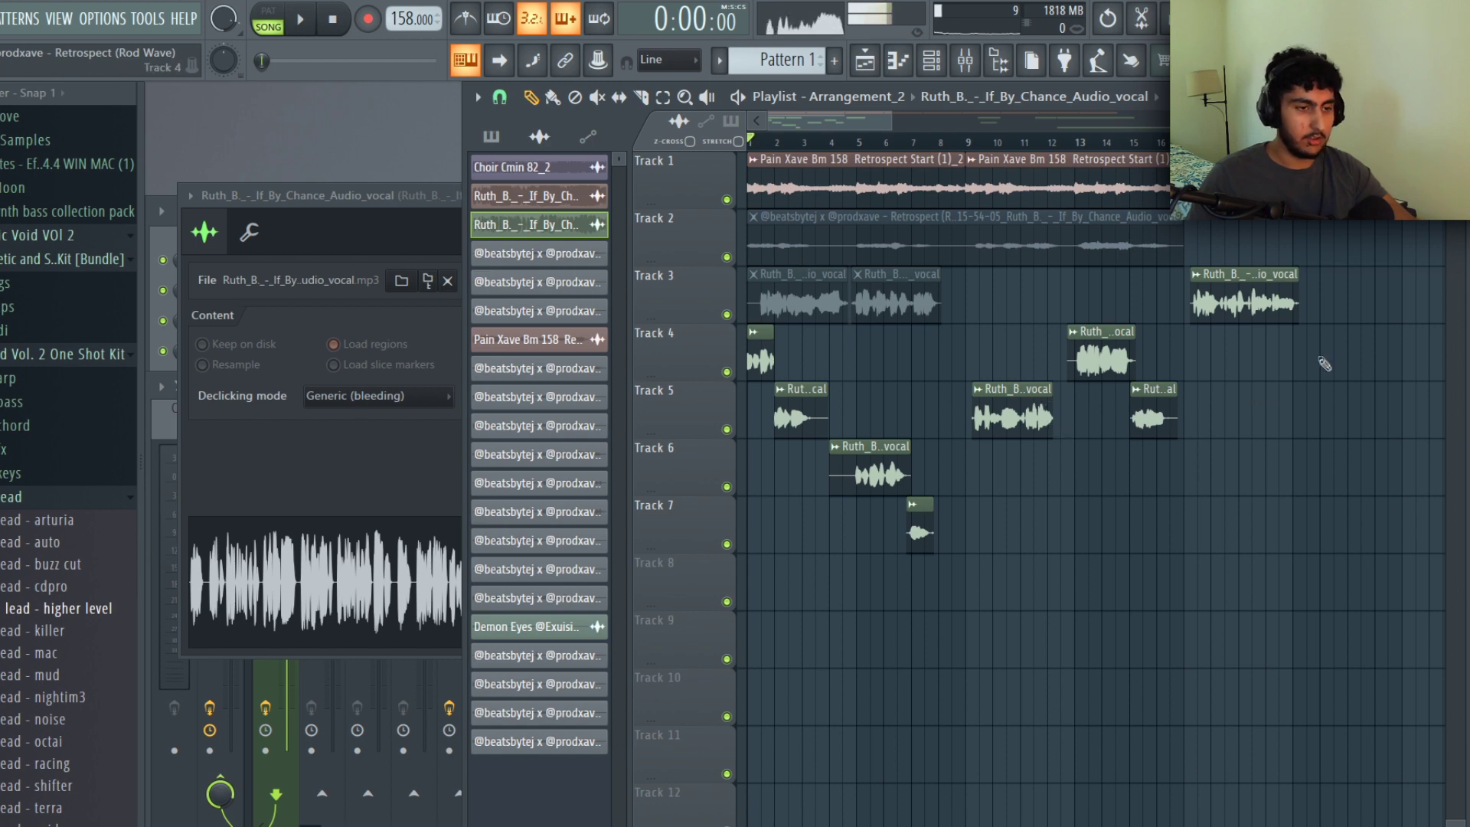
# Mute Track 1, set a time selection over the first 16 bars of Arrangement_2 and play the vocal chops without the sample
pyautogui.scroll(2, 814, 478)
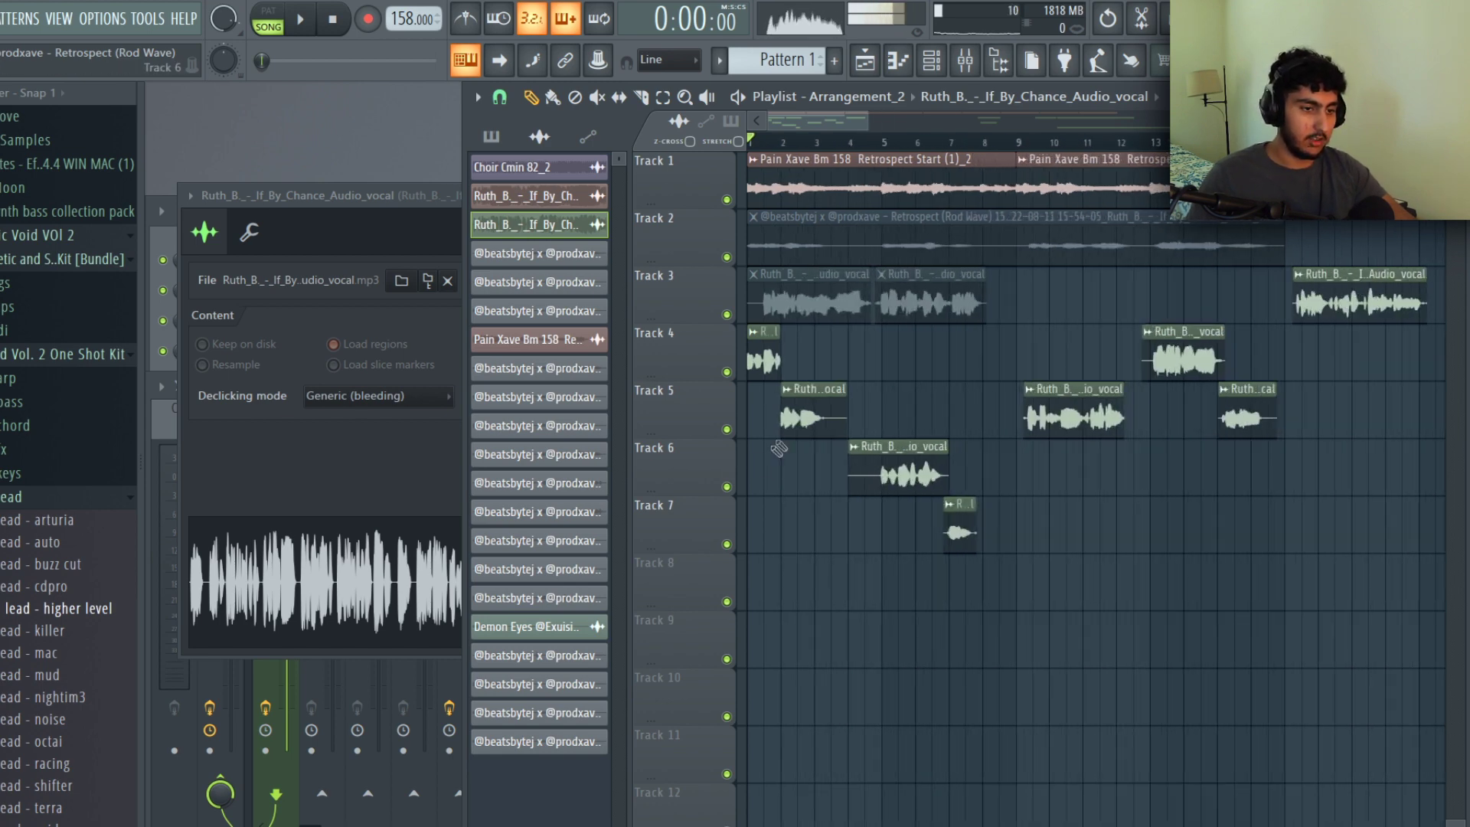
pyautogui.hotkey('ctrl', 'a')
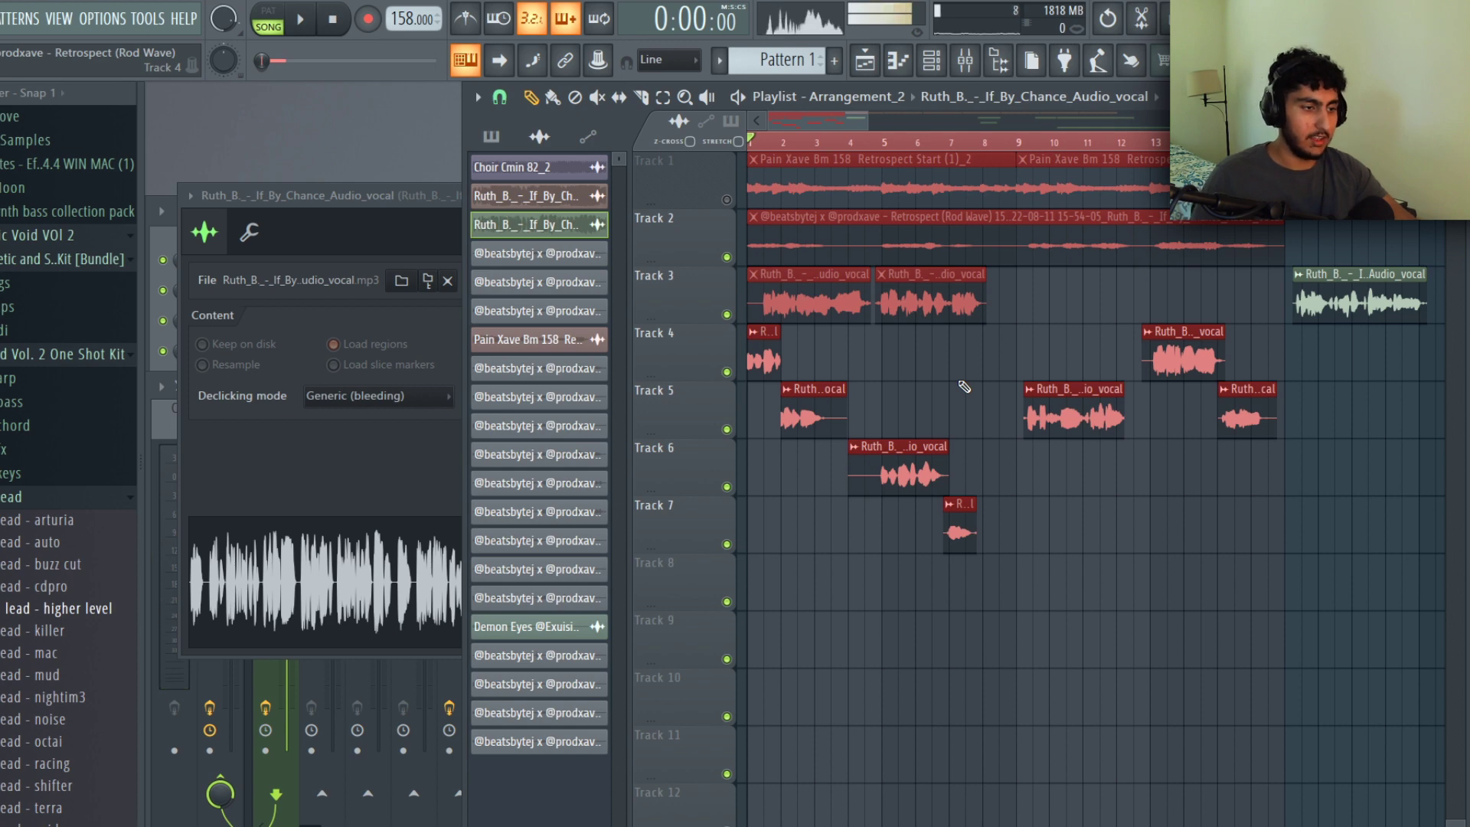
pyautogui.click(432, 325)
pyautogui.click(953, 388)
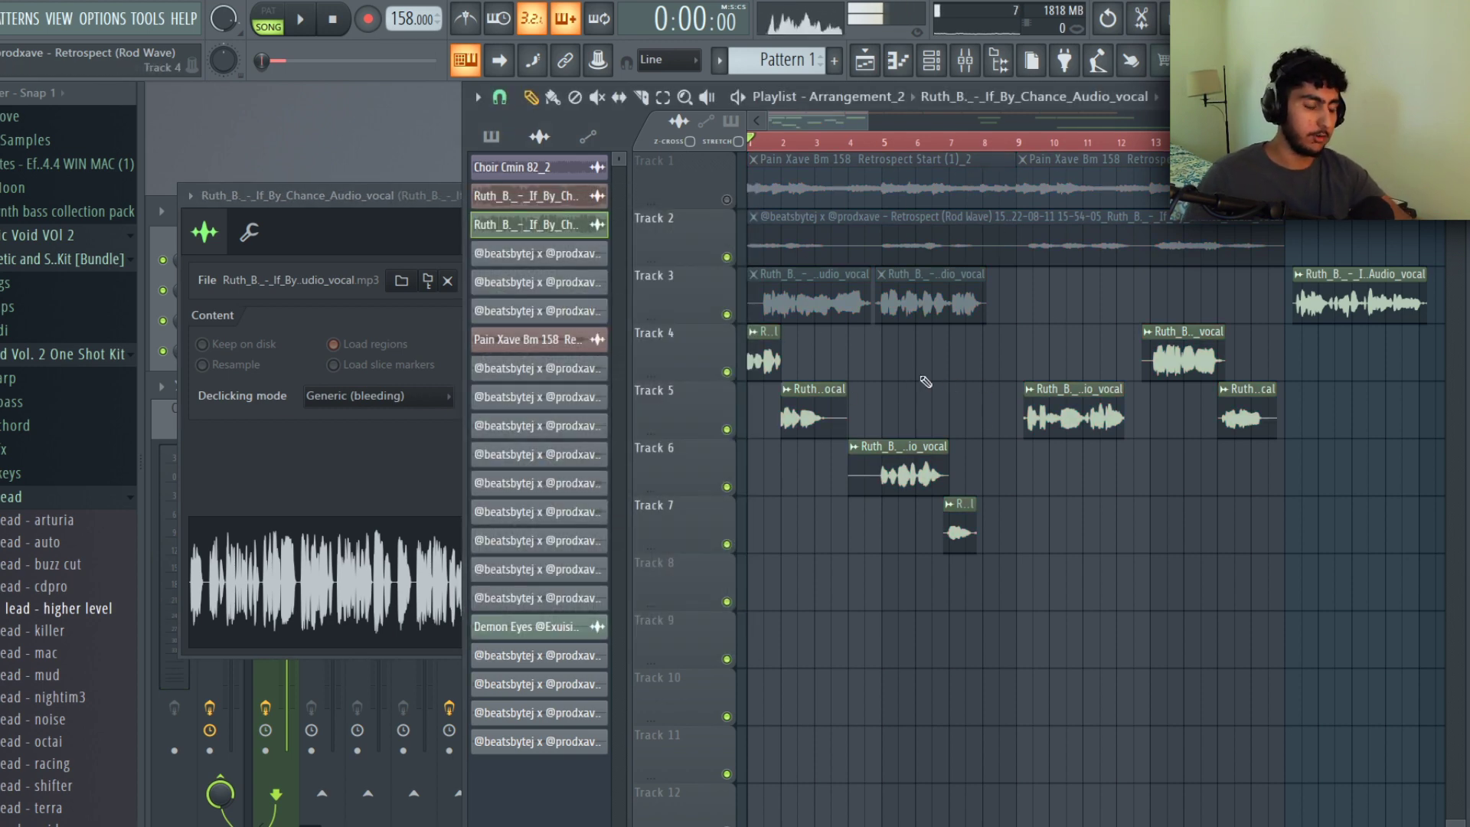
pyautogui.hotkey('ctrl', 'a')
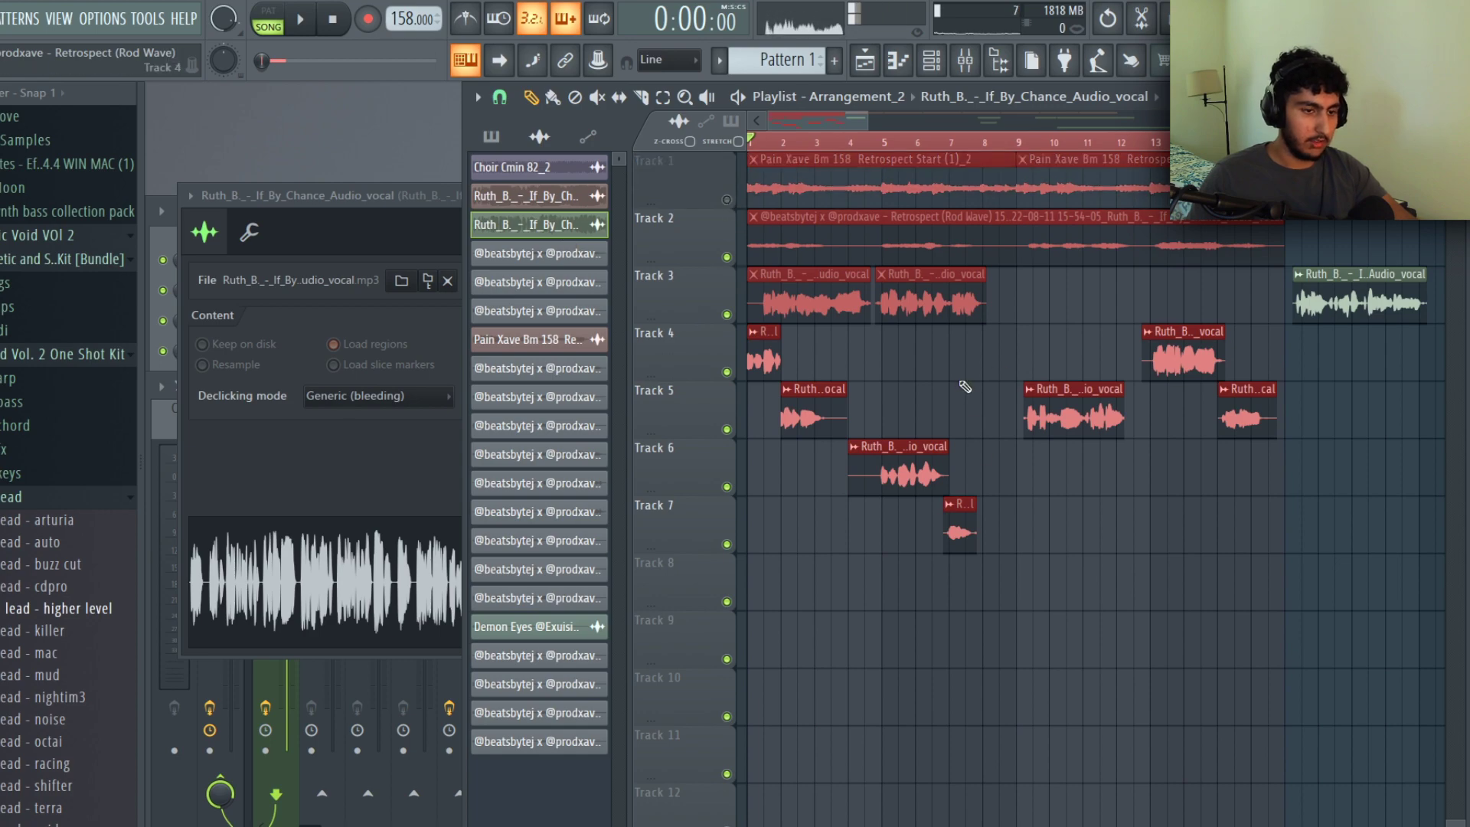
pyautogui.click(965, 386)
pyautogui.press('space')
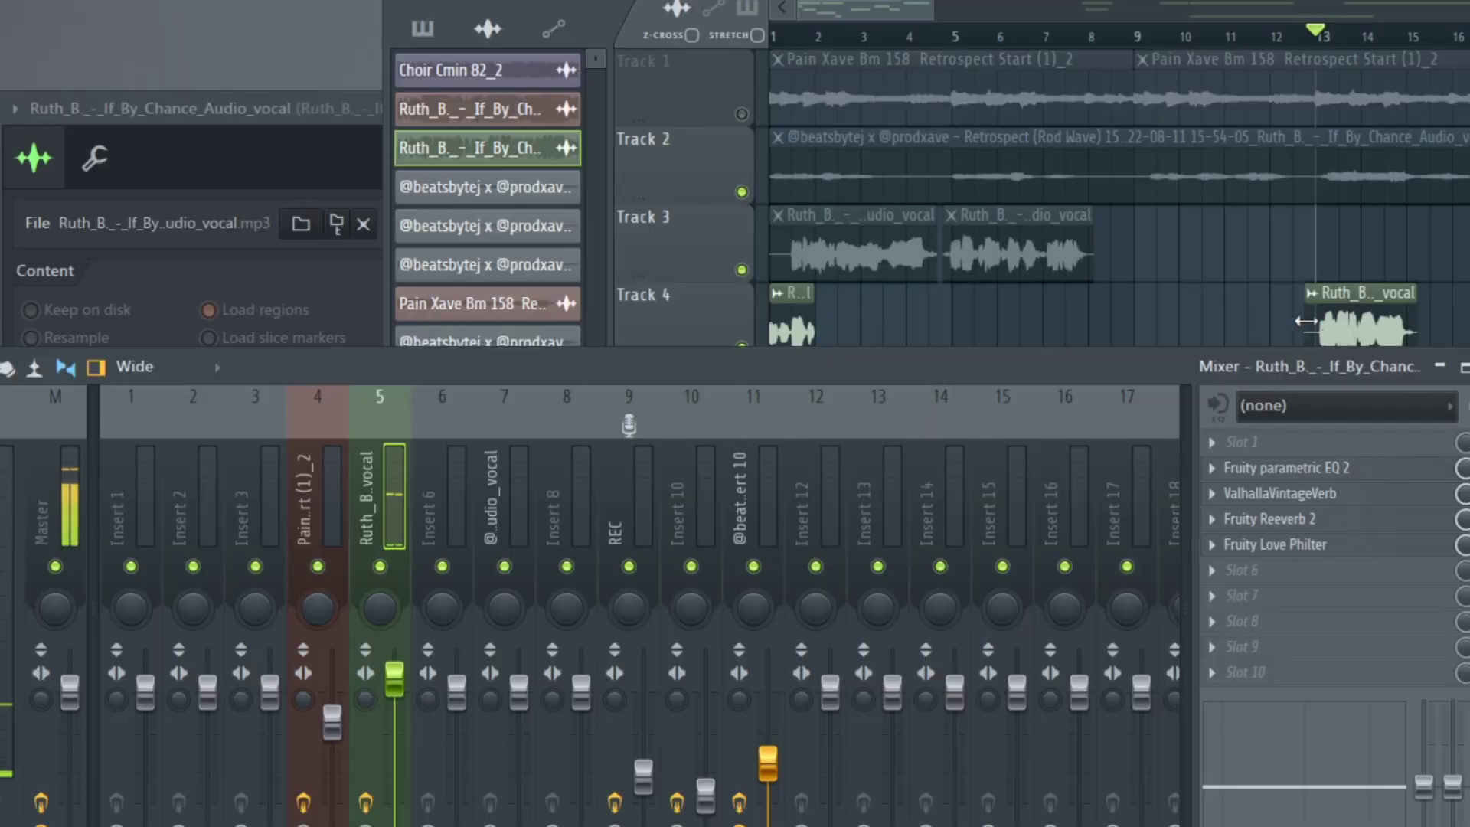
# Inspect Fruity parametric EQ 2, Fruity Reeverb 2 and Fruity Love Philter on the vocal's mixer channel 5, and close their windows
pyautogui.click(1312, 473)
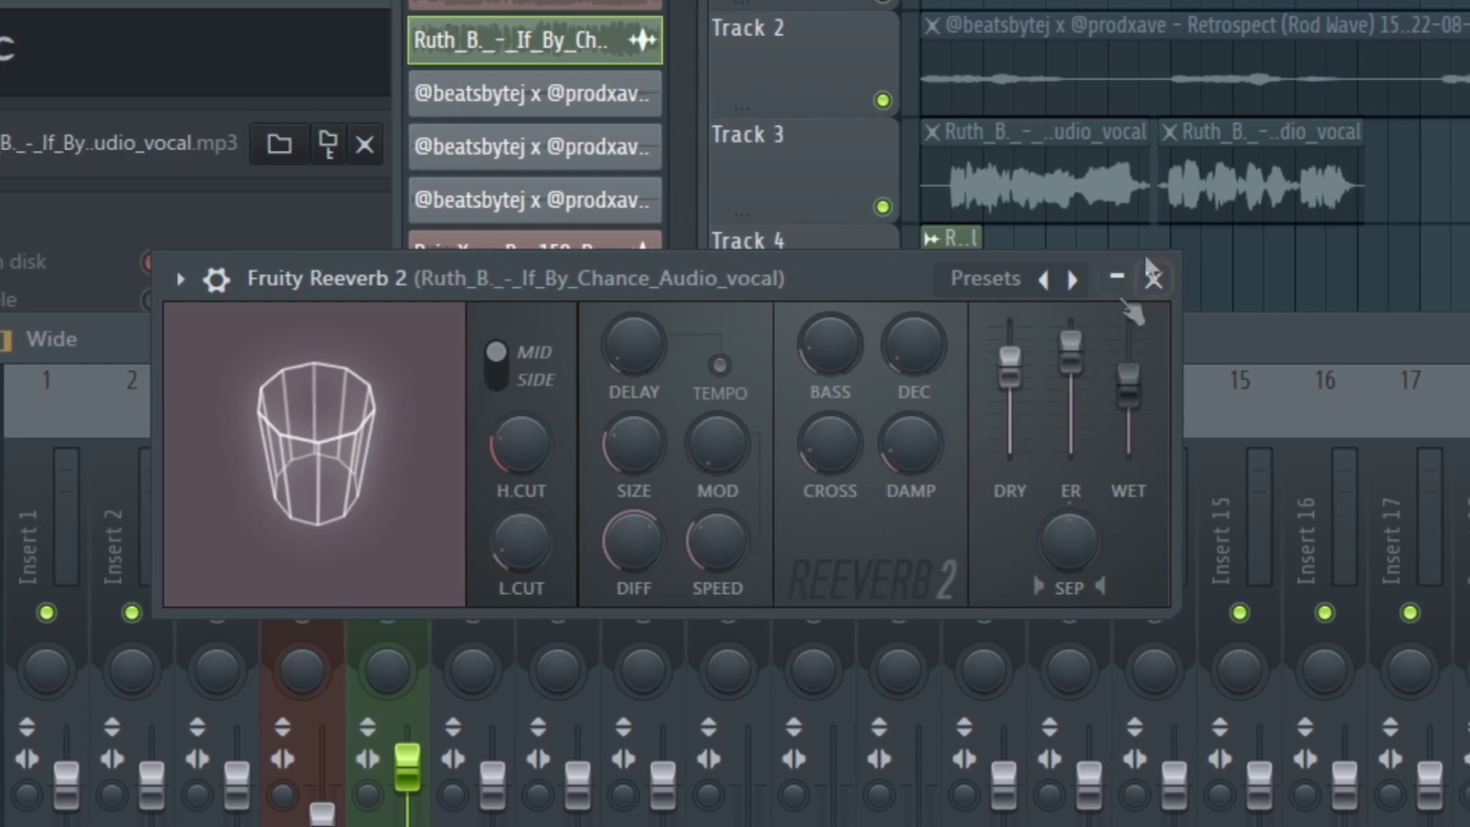
pyautogui.click(1161, 280)
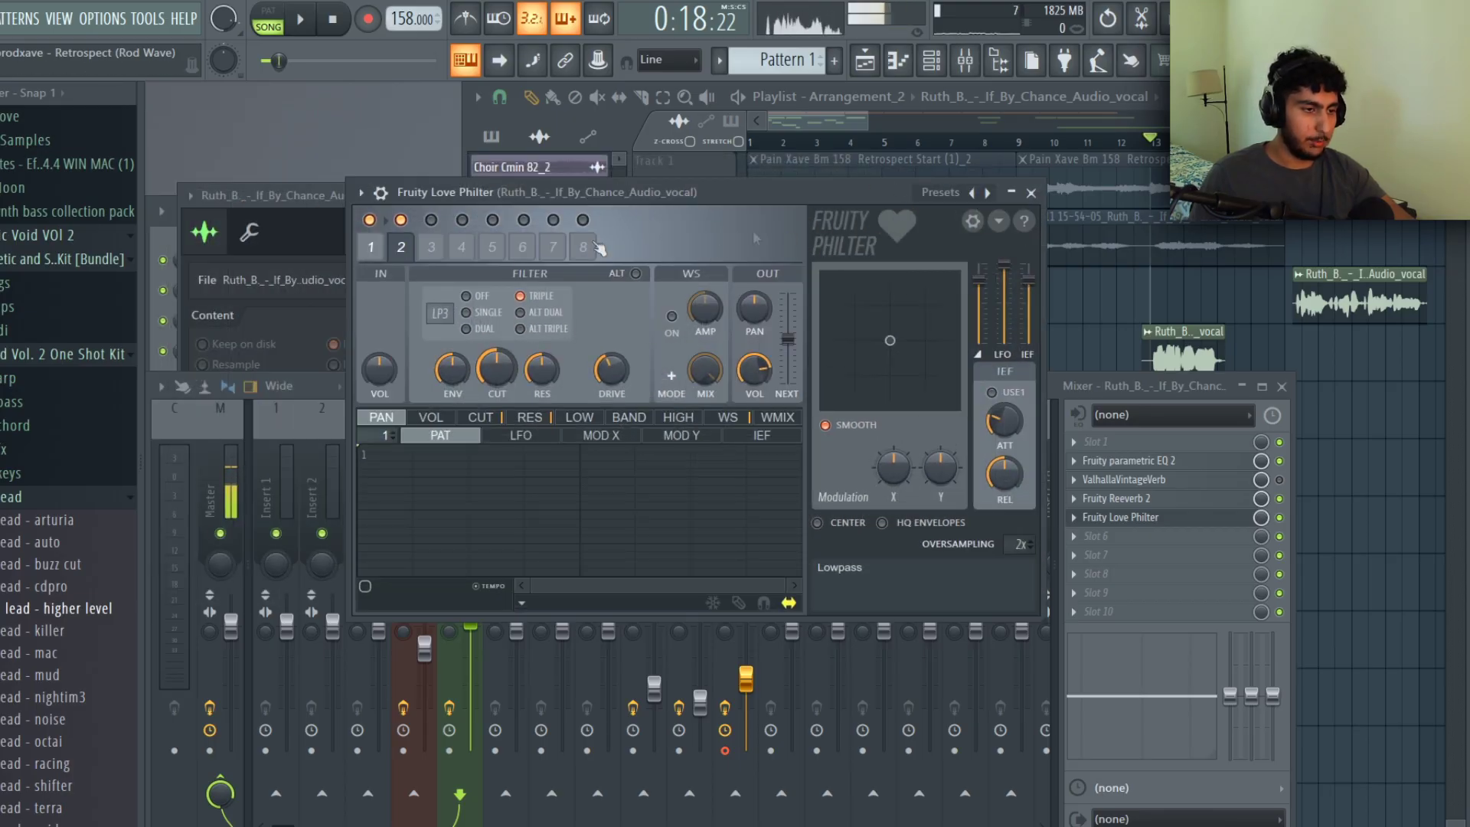
pyautogui.click(1030, 193)
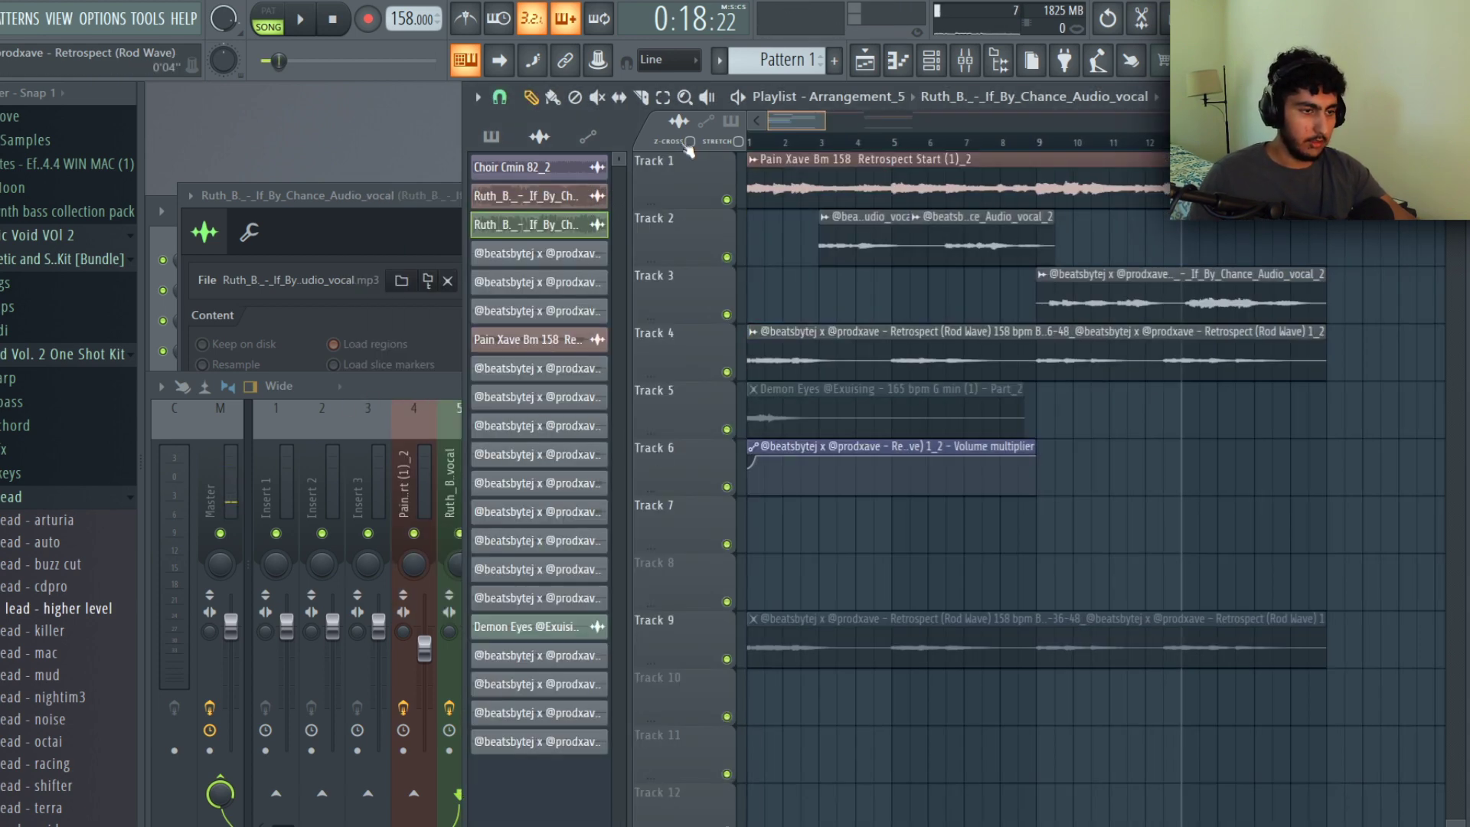
# Look over the vocal and sample clips in Arrangement_5, then switch to the 163 BPM beat project
pyautogui.moveTo(1091, 211); pyautogui.dragTo(817, 265)
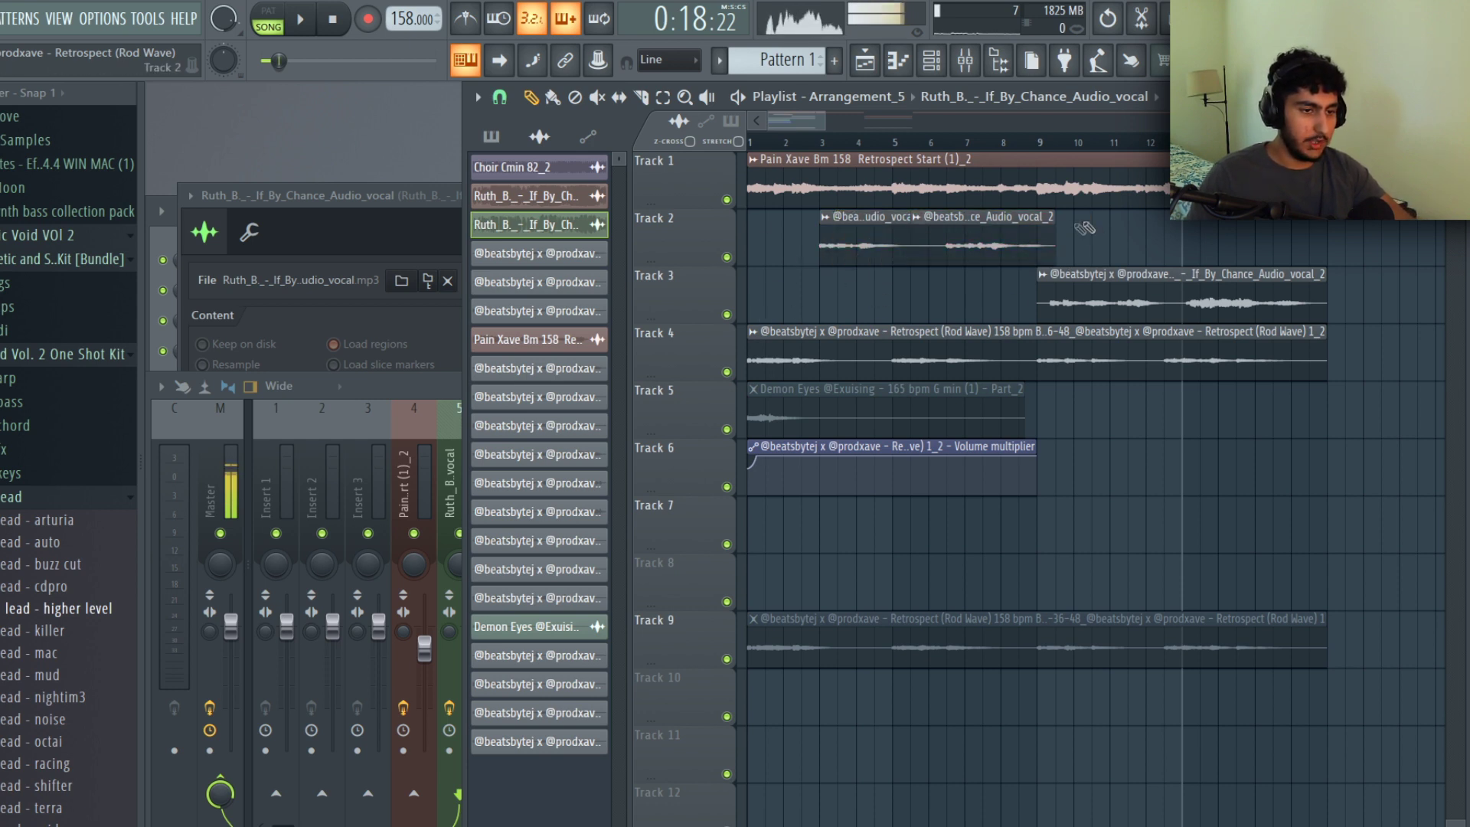
pyautogui.scroll(-1, 797, 278)
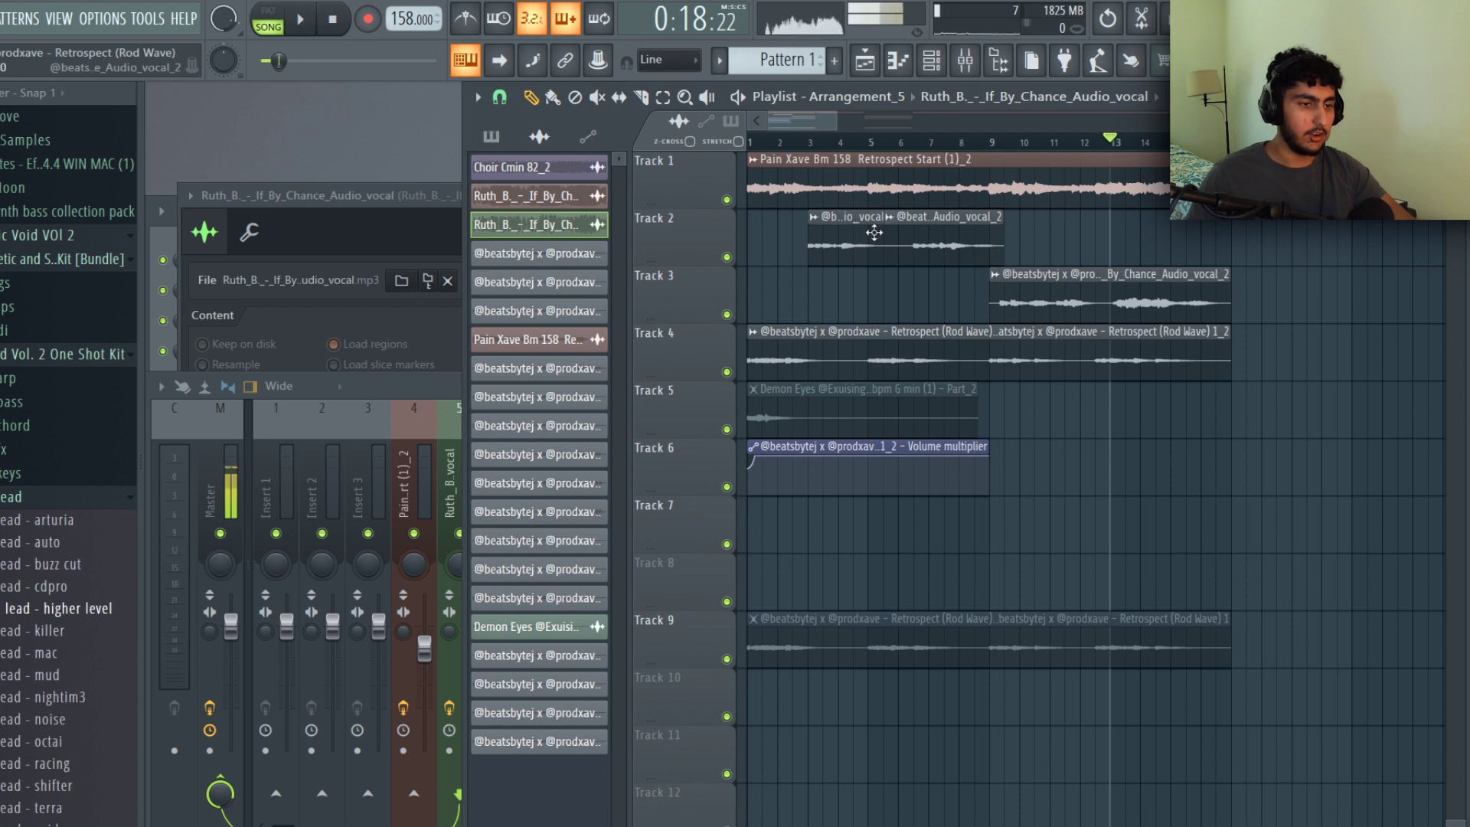
pyautogui.scroll(-2, 874, 232)
pyautogui.moveTo(1072, 143); pyautogui.dragTo(750, 144)
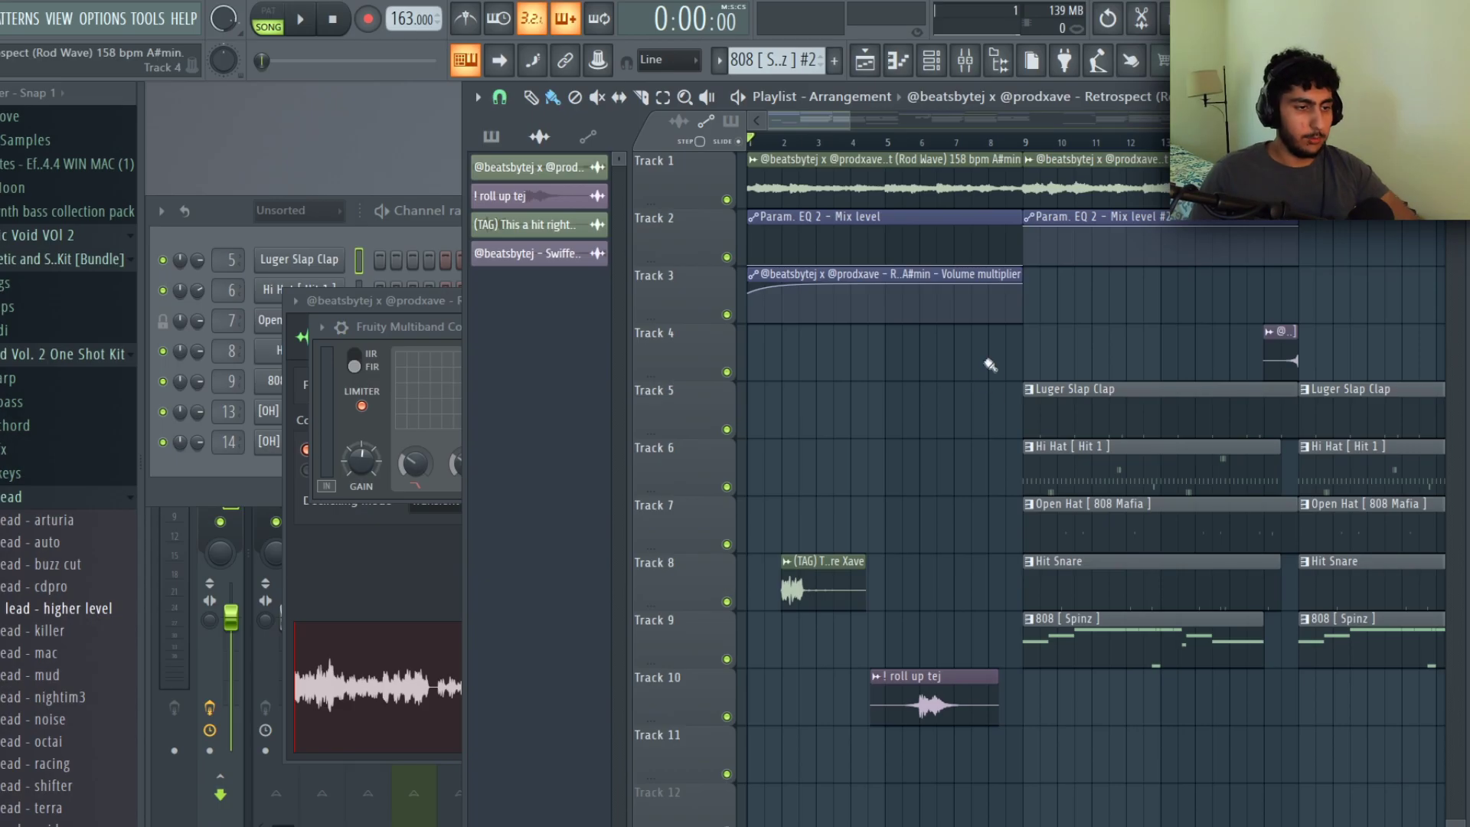
# Inspect the time-stretching settings of the Retrospect sample clip, and play the Luger Slap Clap pattern in the piano roll
pyautogui.click(525, 170)
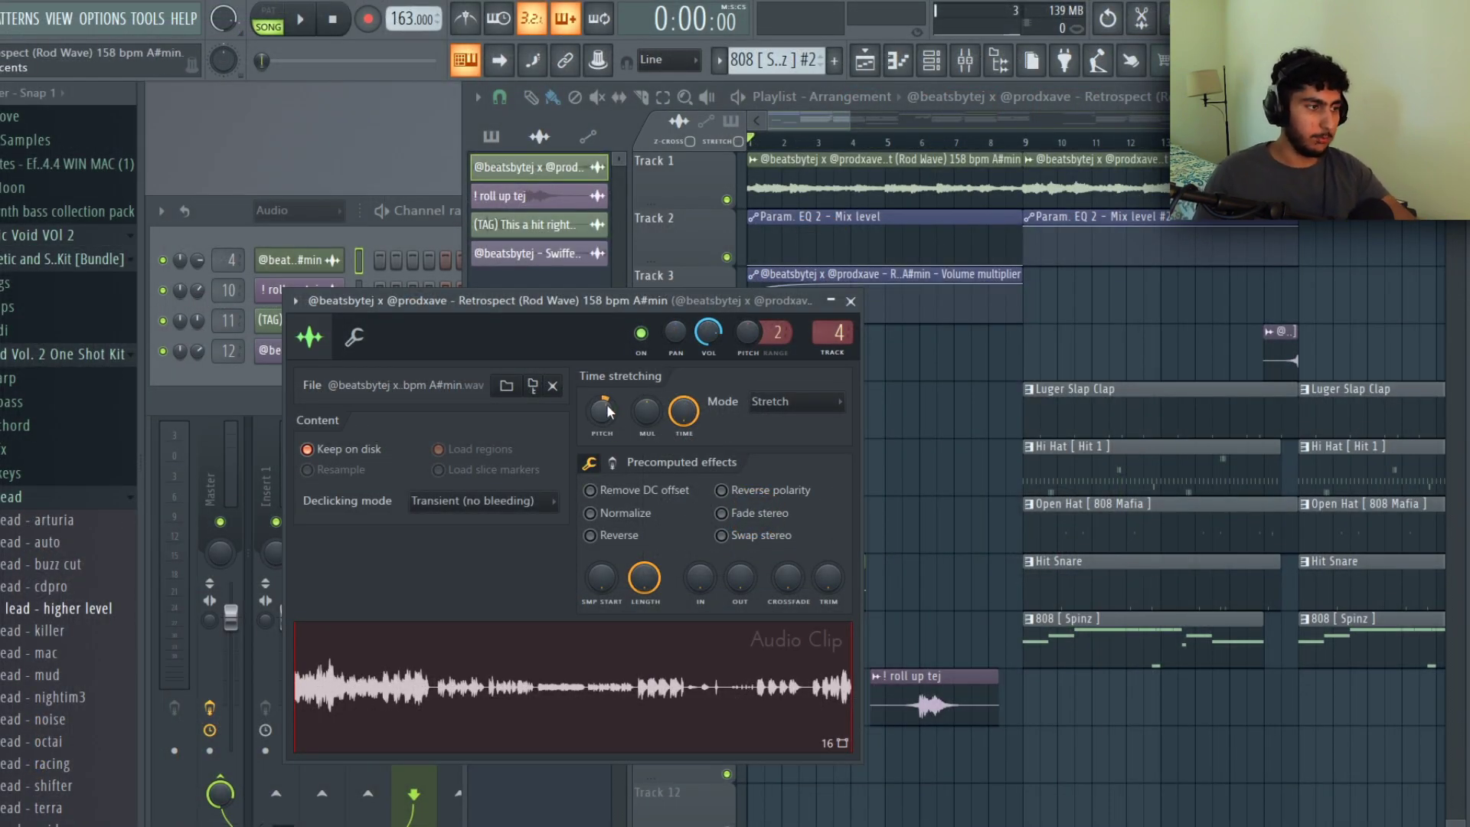
pyautogui.click(968, 377)
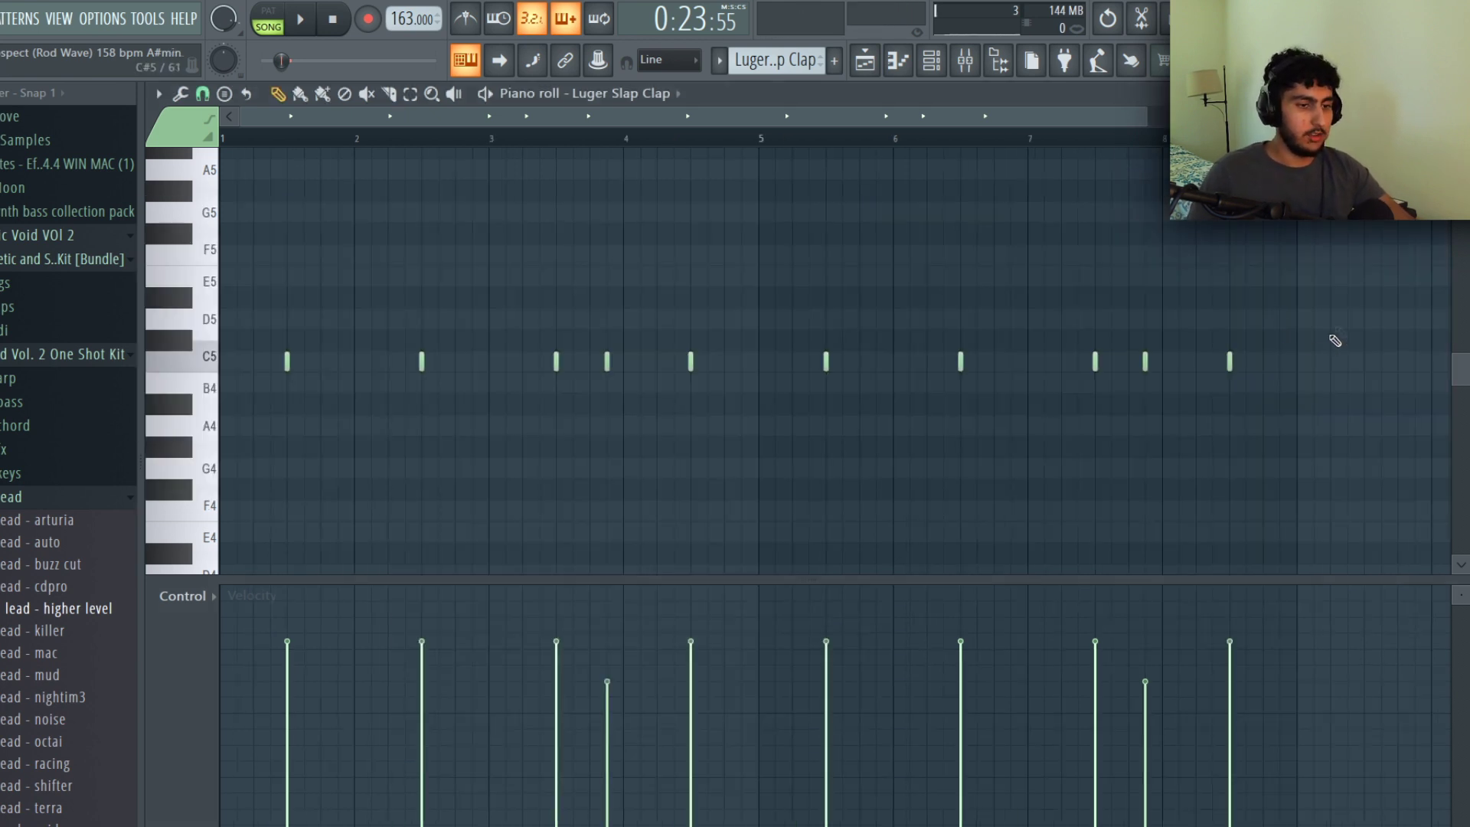
pyautogui.moveTo(1334, 340); pyautogui.dragTo(230, 492)
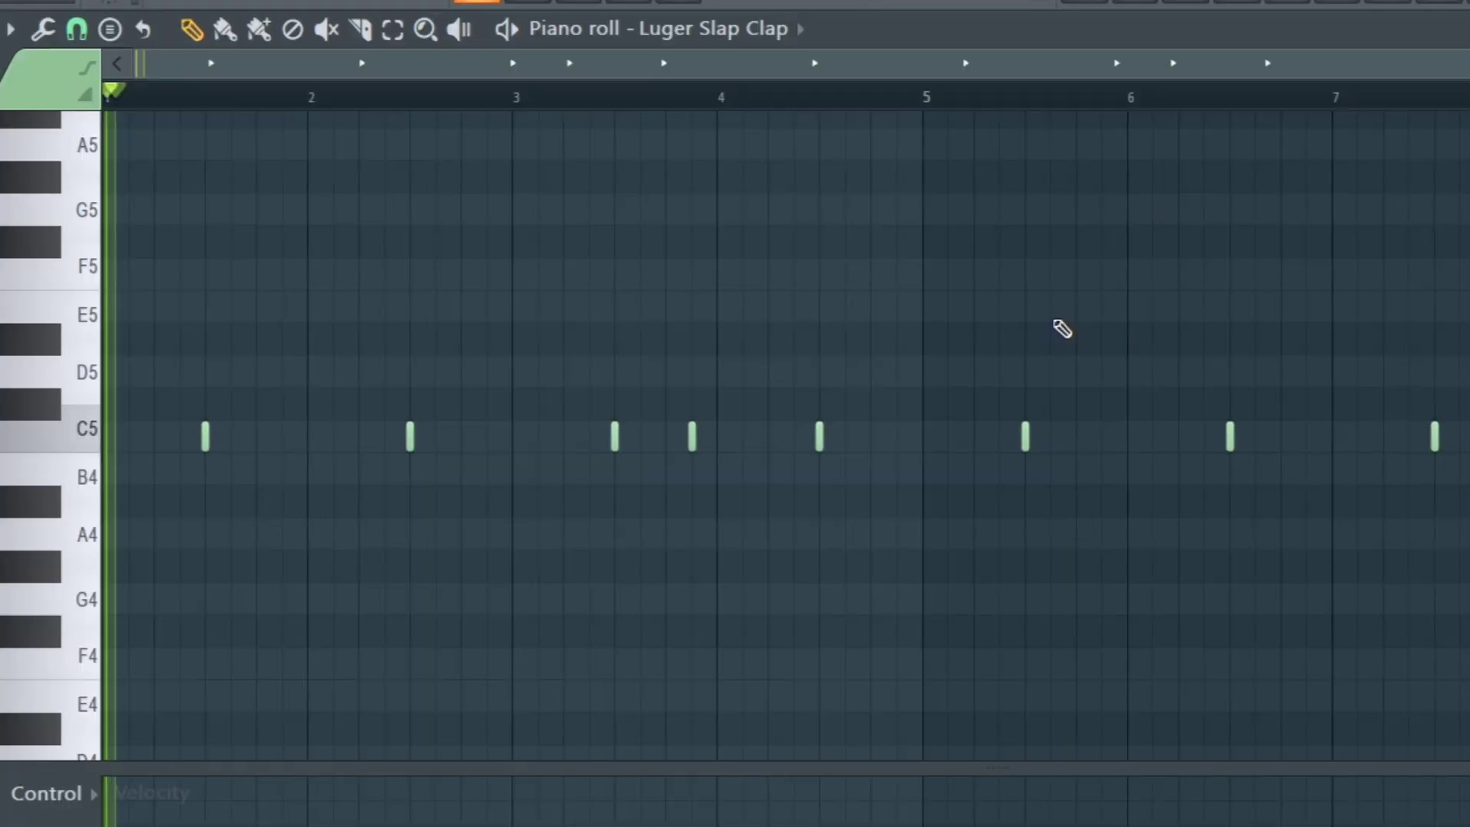
pyautogui.press('space')
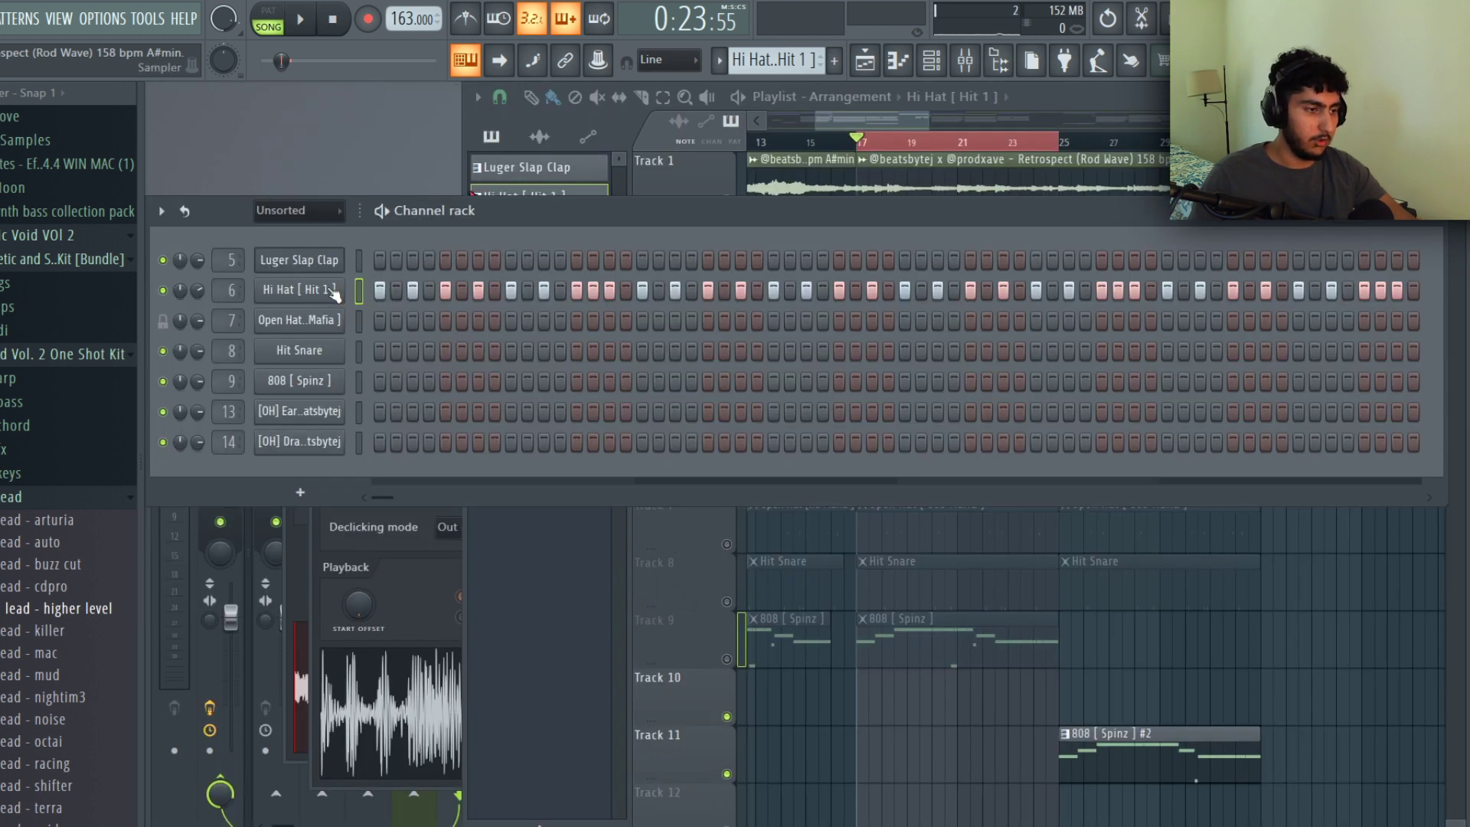
# Fill the Hi Hat [ Hit 1 ] channel at each 4 steps and open it in the piano roll
pyautogui.rightClick(335, 296)
pyautogui.rightClick(329, 295)
pyautogui.rightClick(329, 295)
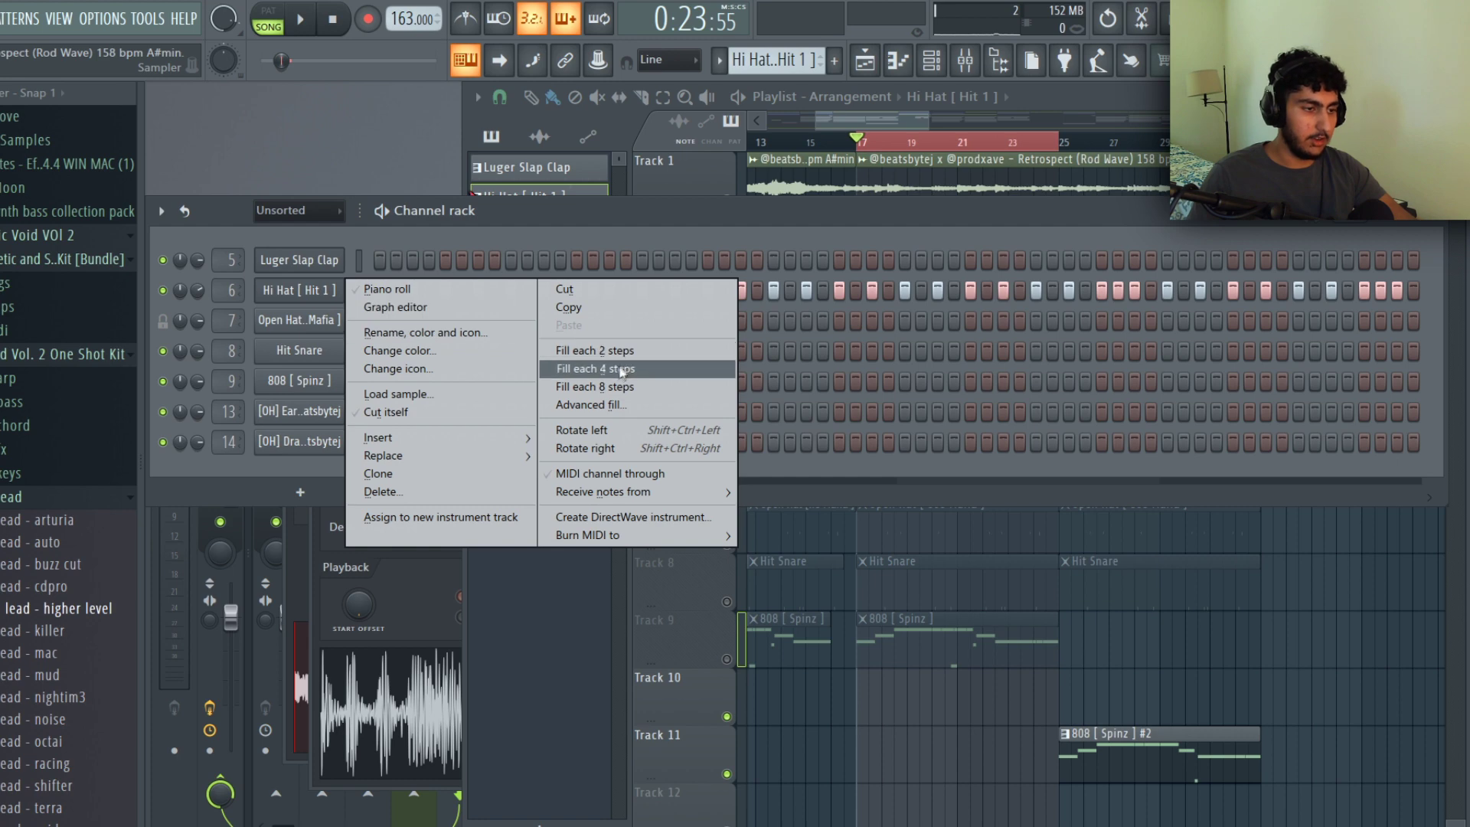
pyautogui.click(594, 368)
pyautogui.rightClick(329, 295)
pyautogui.click(386, 288)
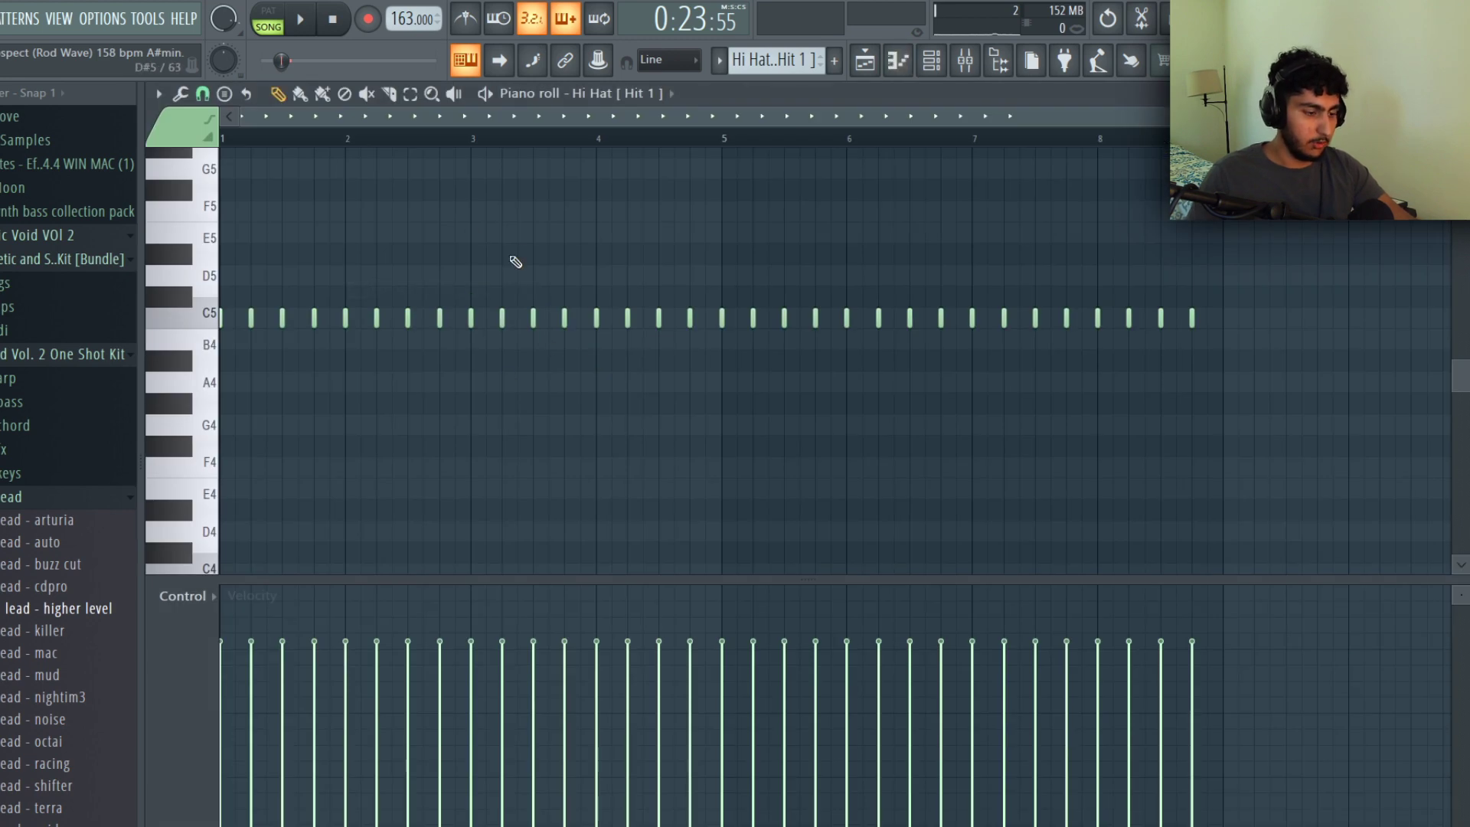
# Duplicate all the hi-hat notes on C5 and place the copies halfway between the originals
pyautogui.hotkey('ctrl', 'a')
pyautogui.hotkey('ctrl', 'b')
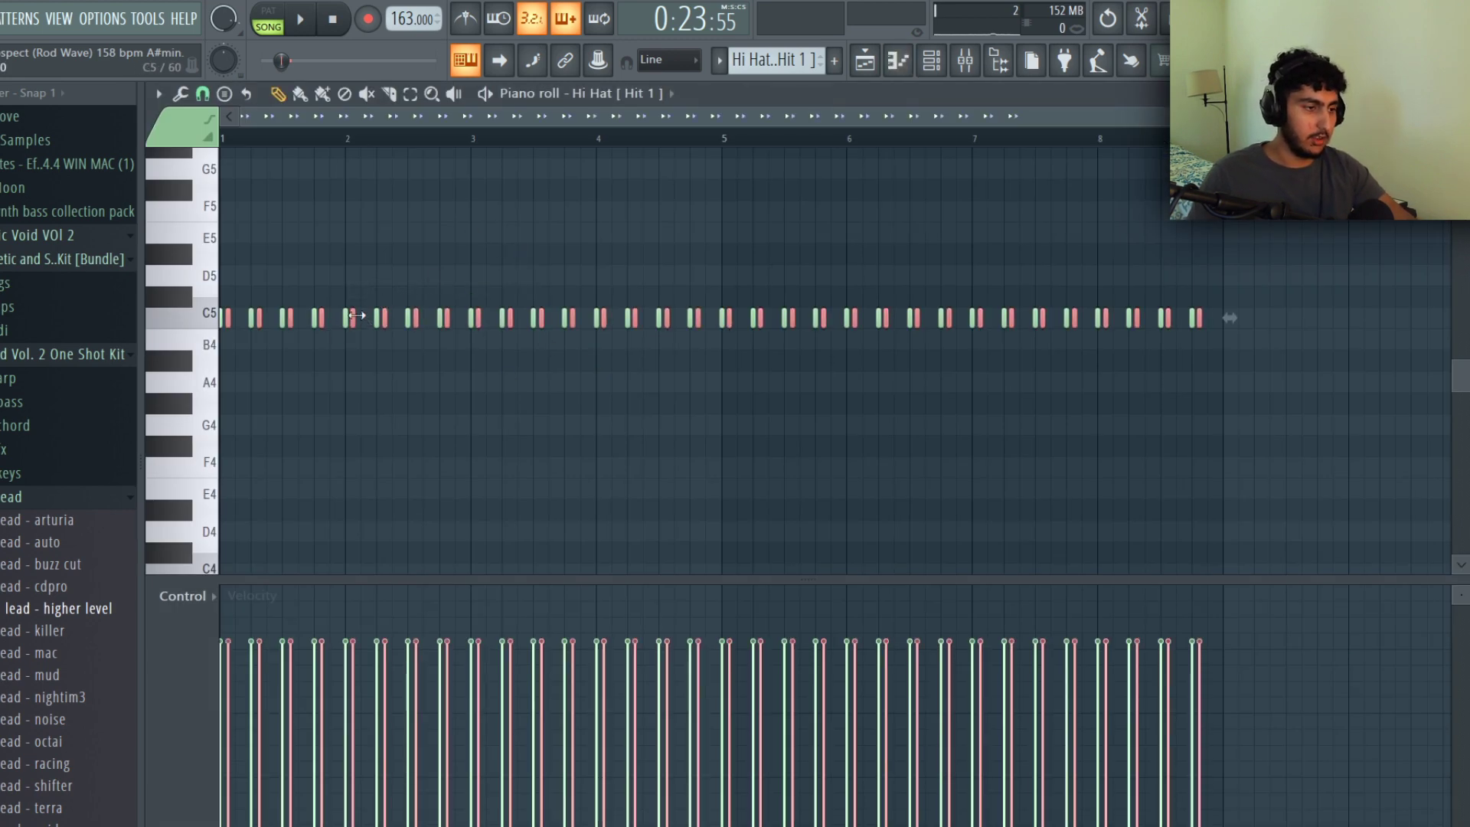
pyautogui.scroll(2, 449, 325)
pyautogui.scroll(-3, 570, 318)
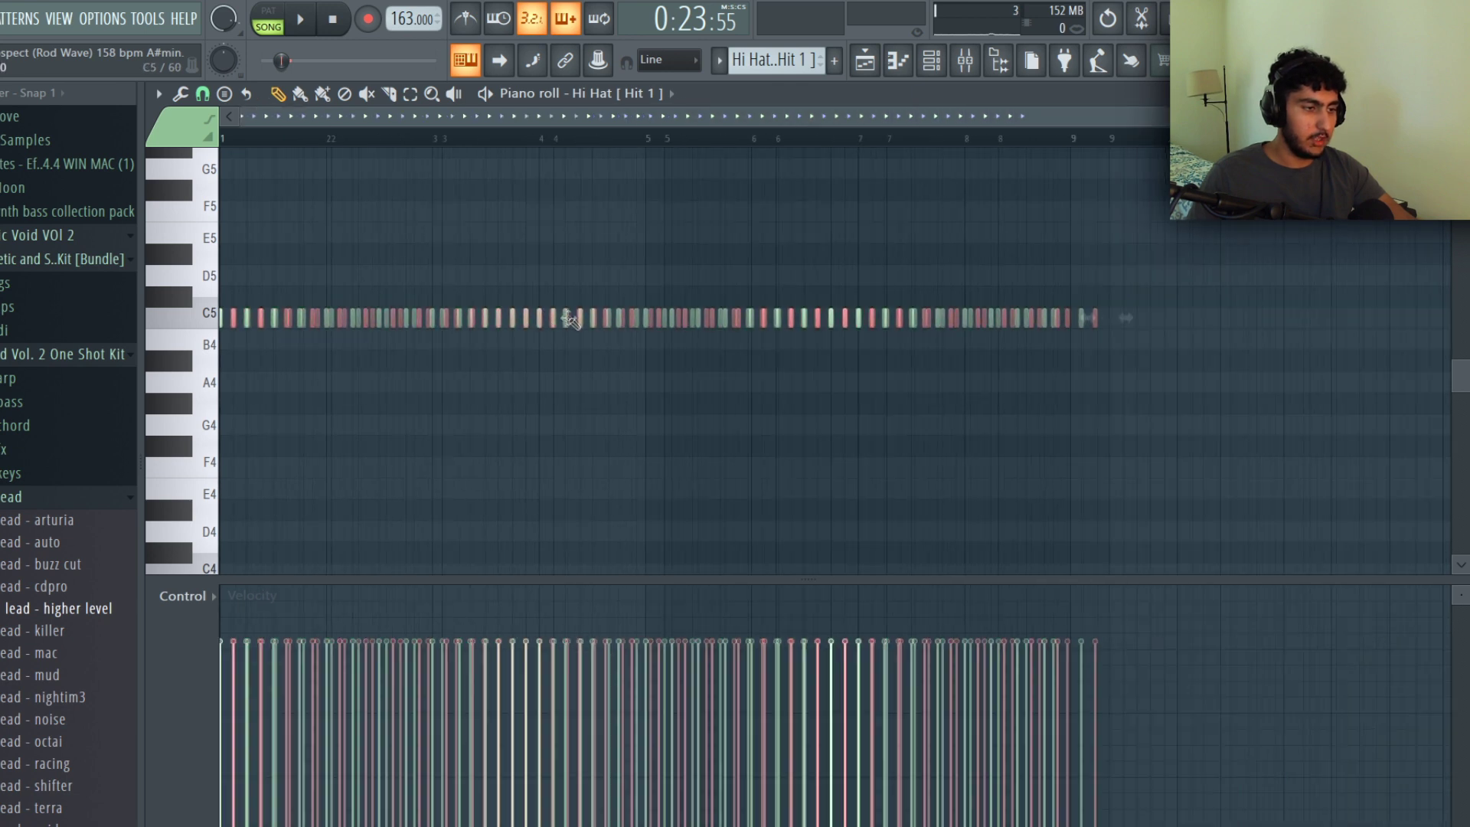
pyautogui.scroll(-2, 566, 377)
pyautogui.scroll(-3, 562, 369)
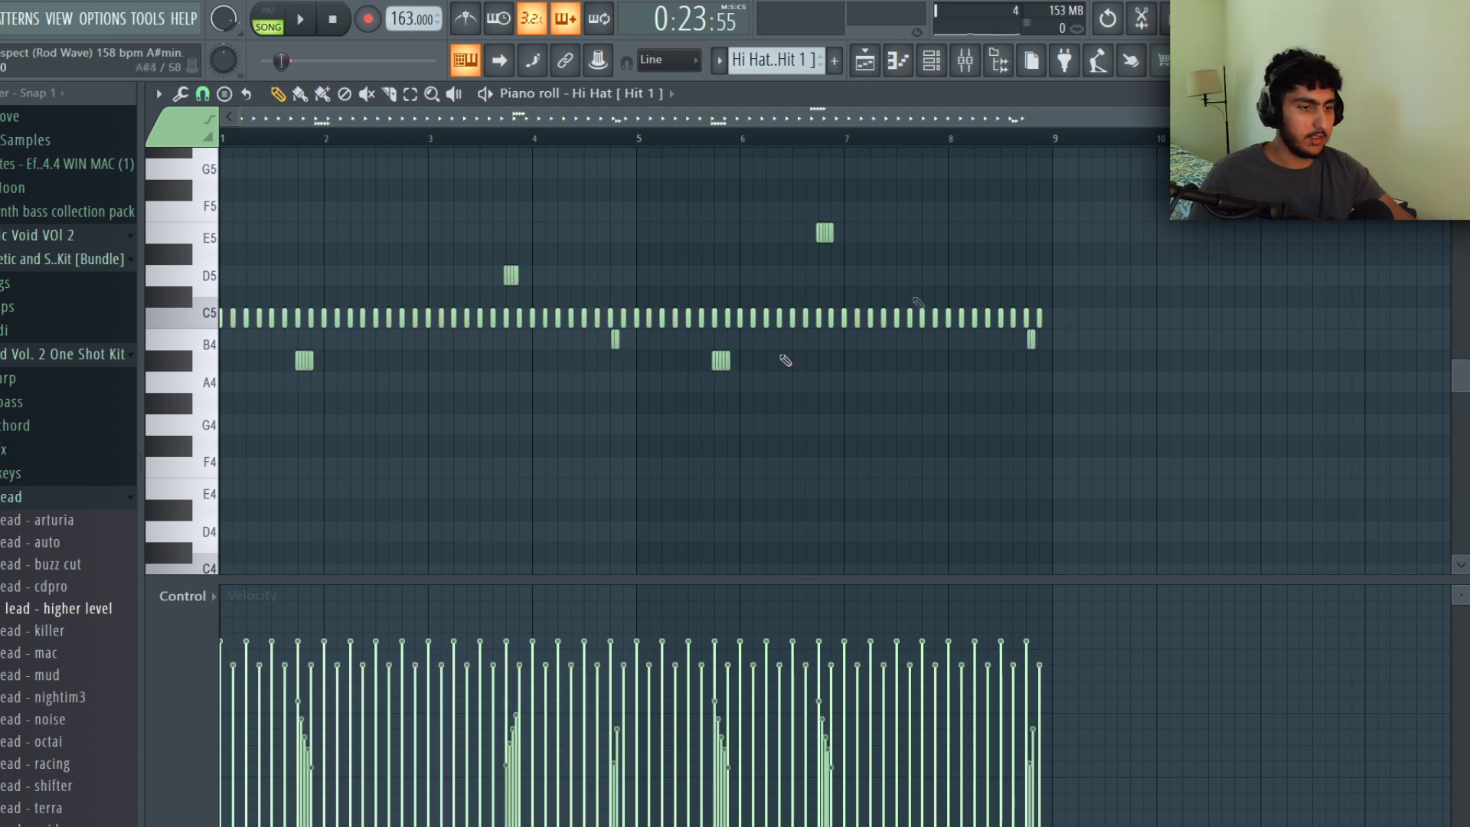
# Highlight the hi-hat rolls pitched above and below the C5 row, clear the selection and play the pattern
pyautogui.keyDown('ctrl'); pyautogui.click(304, 360); pyautogui.keyUp('ctrl')
pyautogui.keyDown('ctrl'); pyautogui.click(510, 275); pyautogui.keyUp('ctrl')
pyautogui.keyDown('ctrl'); pyautogui.click(614, 339); pyautogui.keyUp('ctrl')
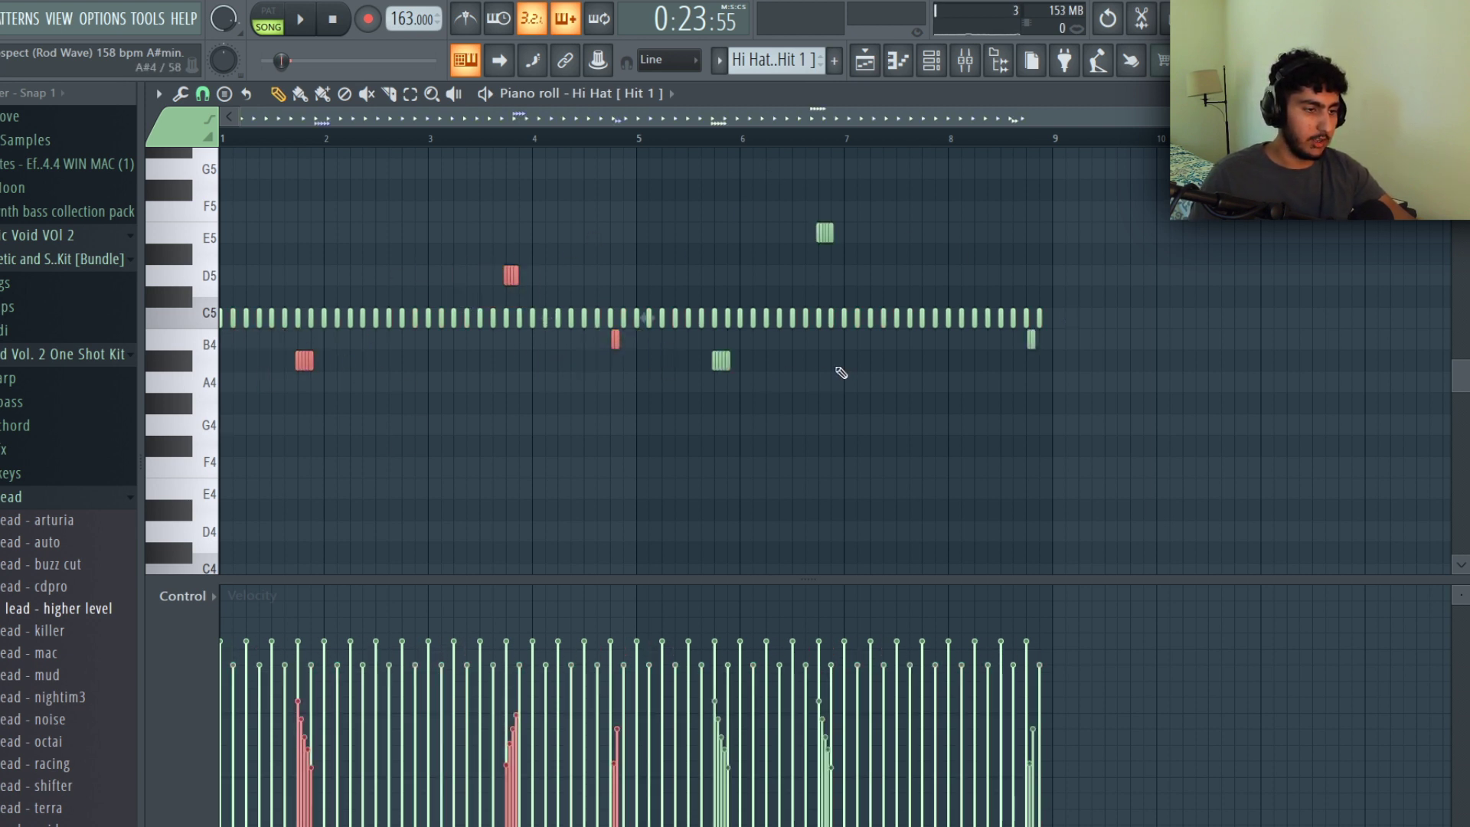
pyautogui.keyDown('ctrl'); pyautogui.click(720, 361); pyautogui.keyUp('ctrl')
pyautogui.keyDown('ctrl'); pyautogui.click(825, 232); pyautogui.keyUp('ctrl')
pyautogui.hotkey('ctrl', 'd')
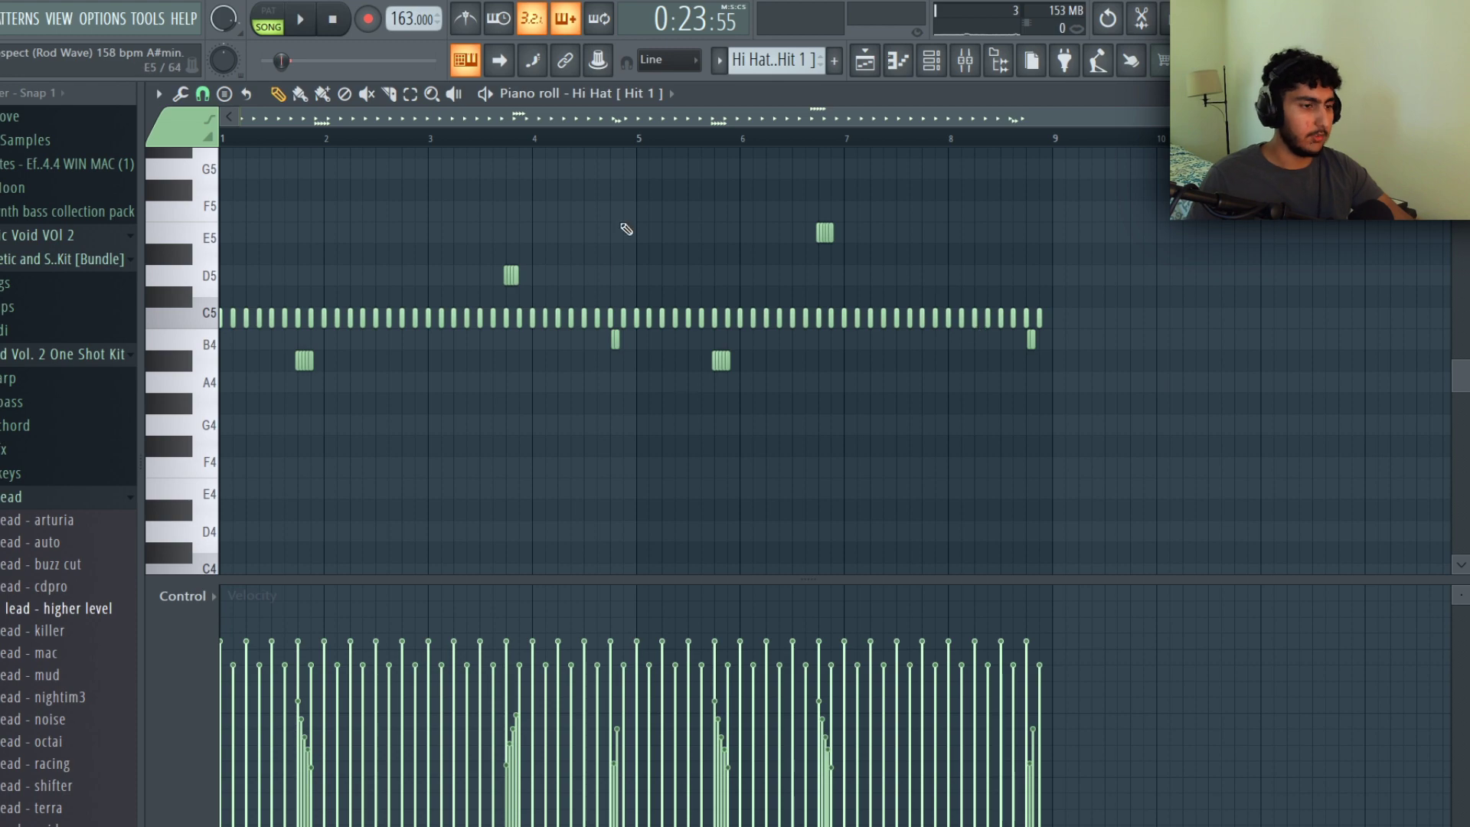
pyautogui.press('space')
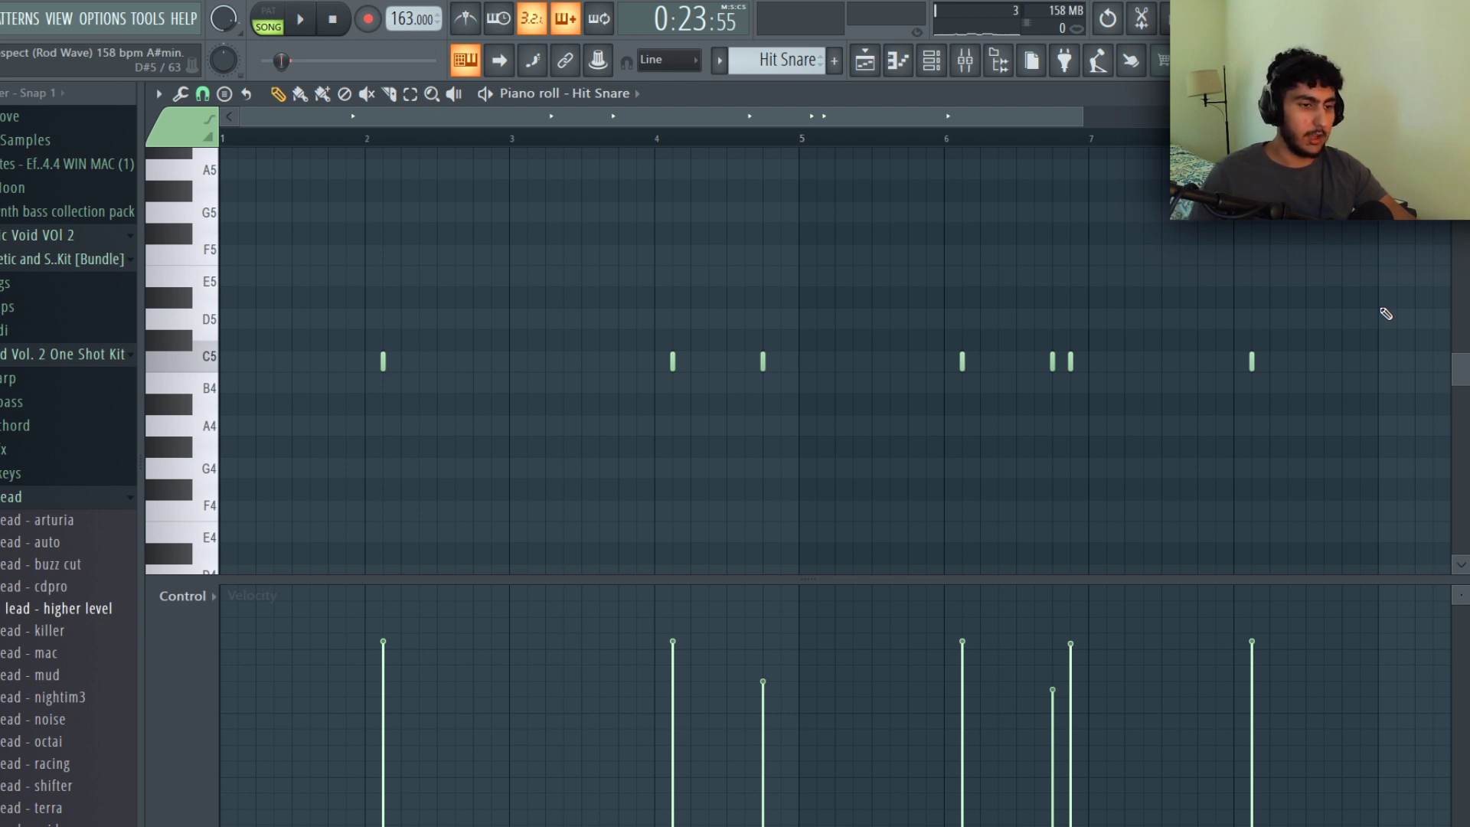
# Play the Hit Snare pattern, and examine the [OH] Early Morning and [OH] Drank notes of the Open Hat [ 808 Mafia ] pattern
pyautogui.scroll(-2, 1297, 348)
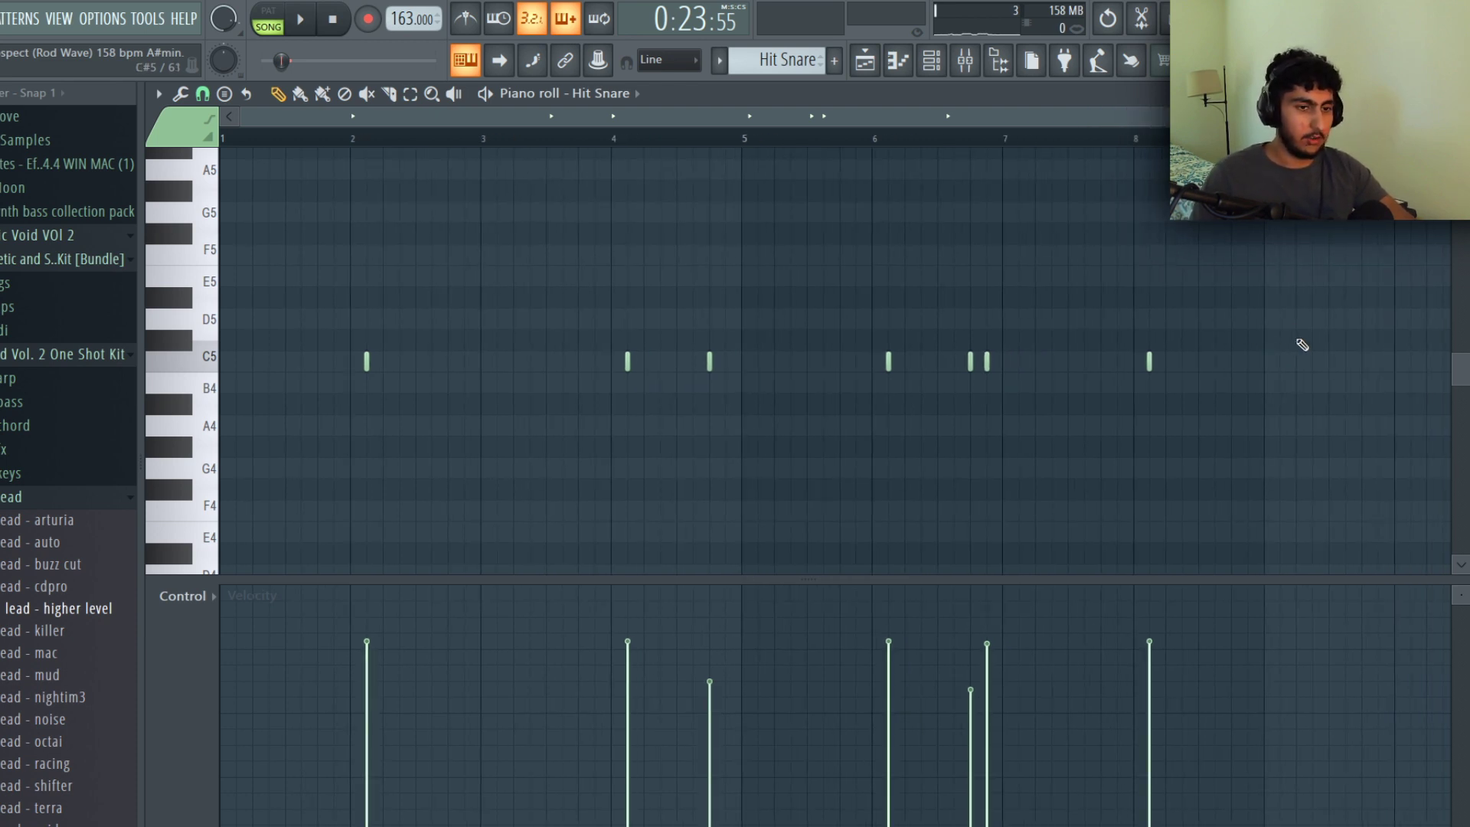
pyautogui.press('space')
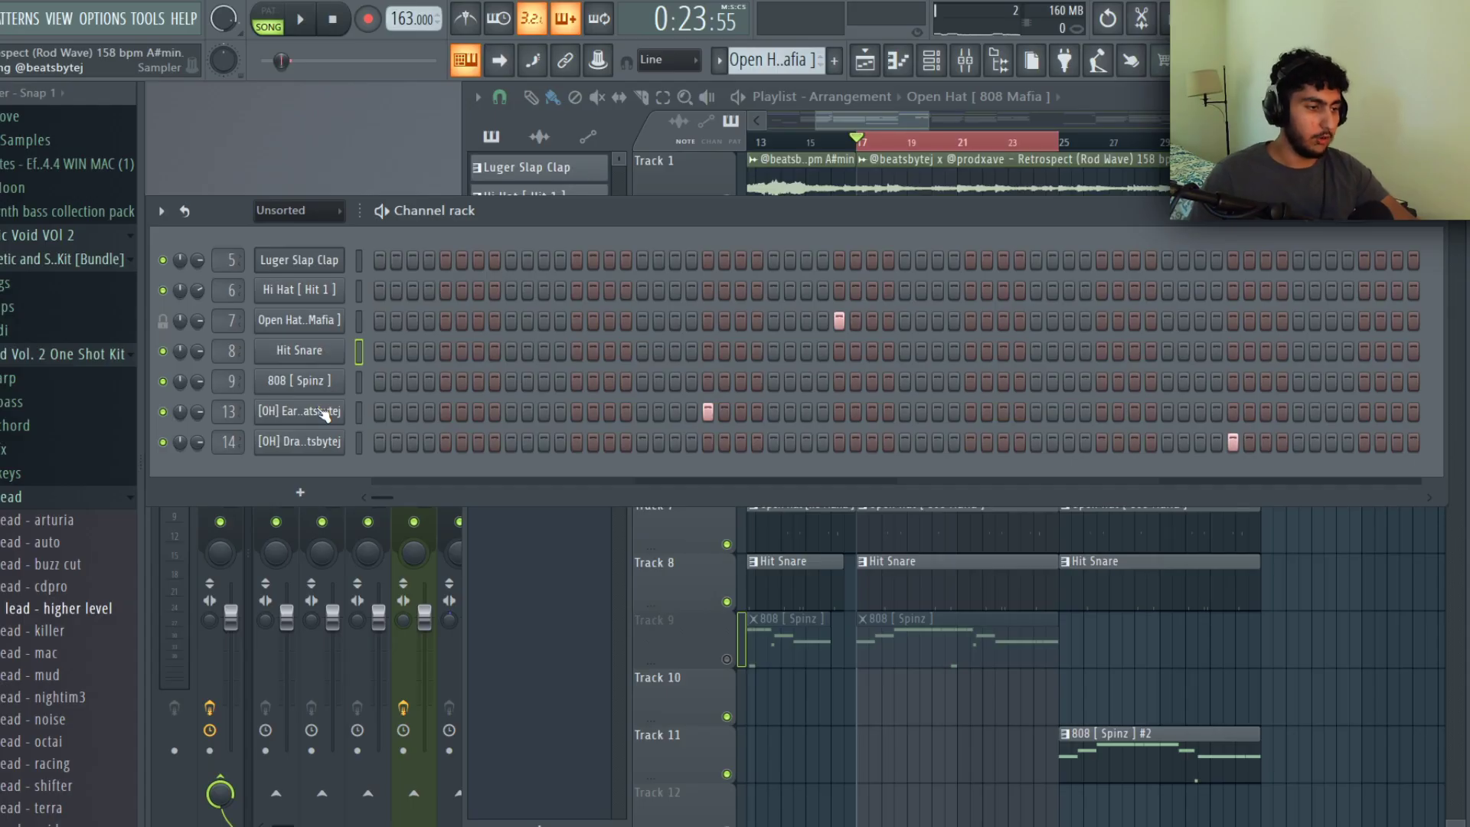
pyautogui.click(323, 413)
pyautogui.click(329, 561)
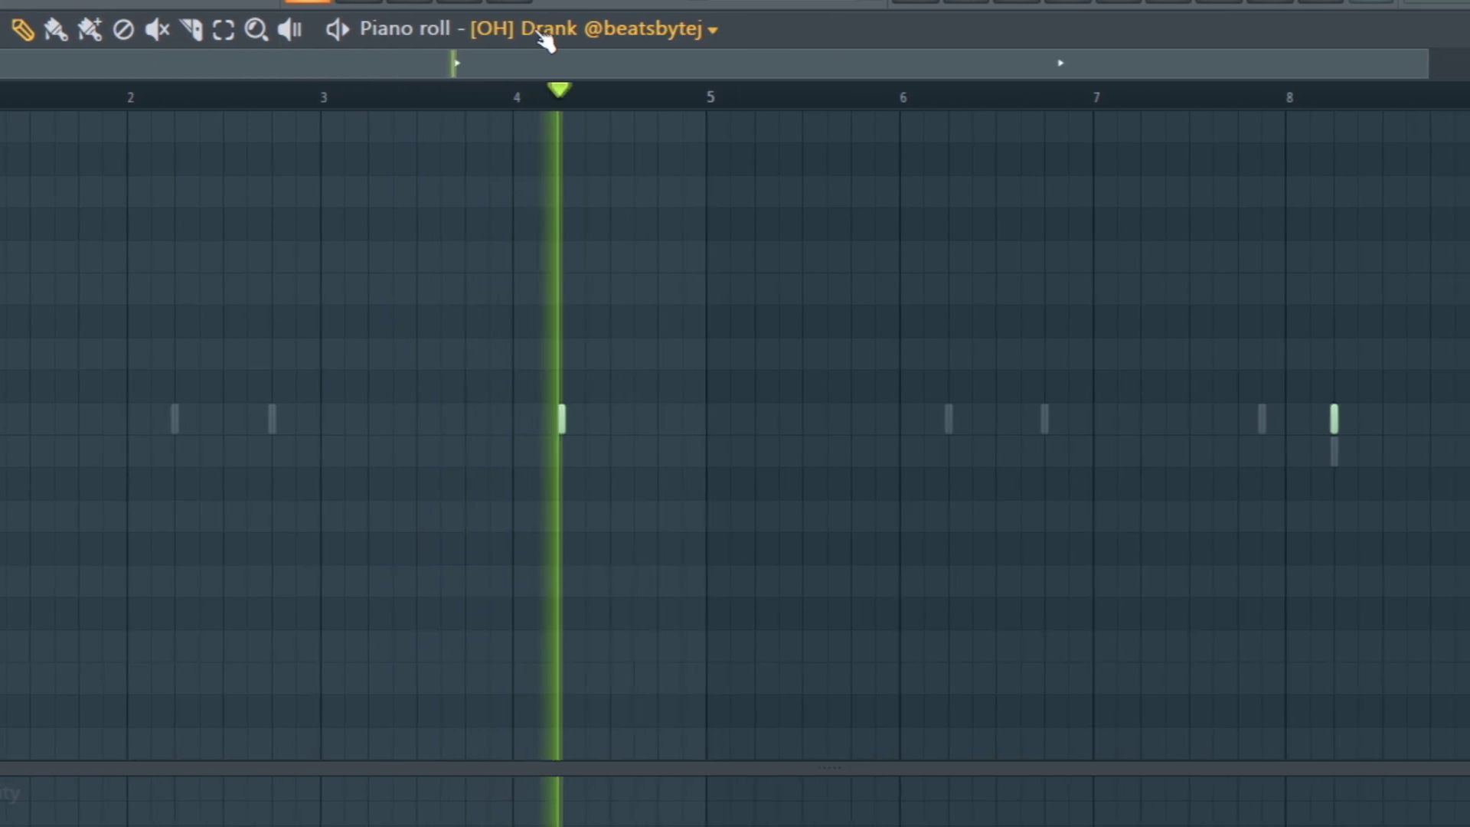
pyautogui.scroll(1, 490, 37)
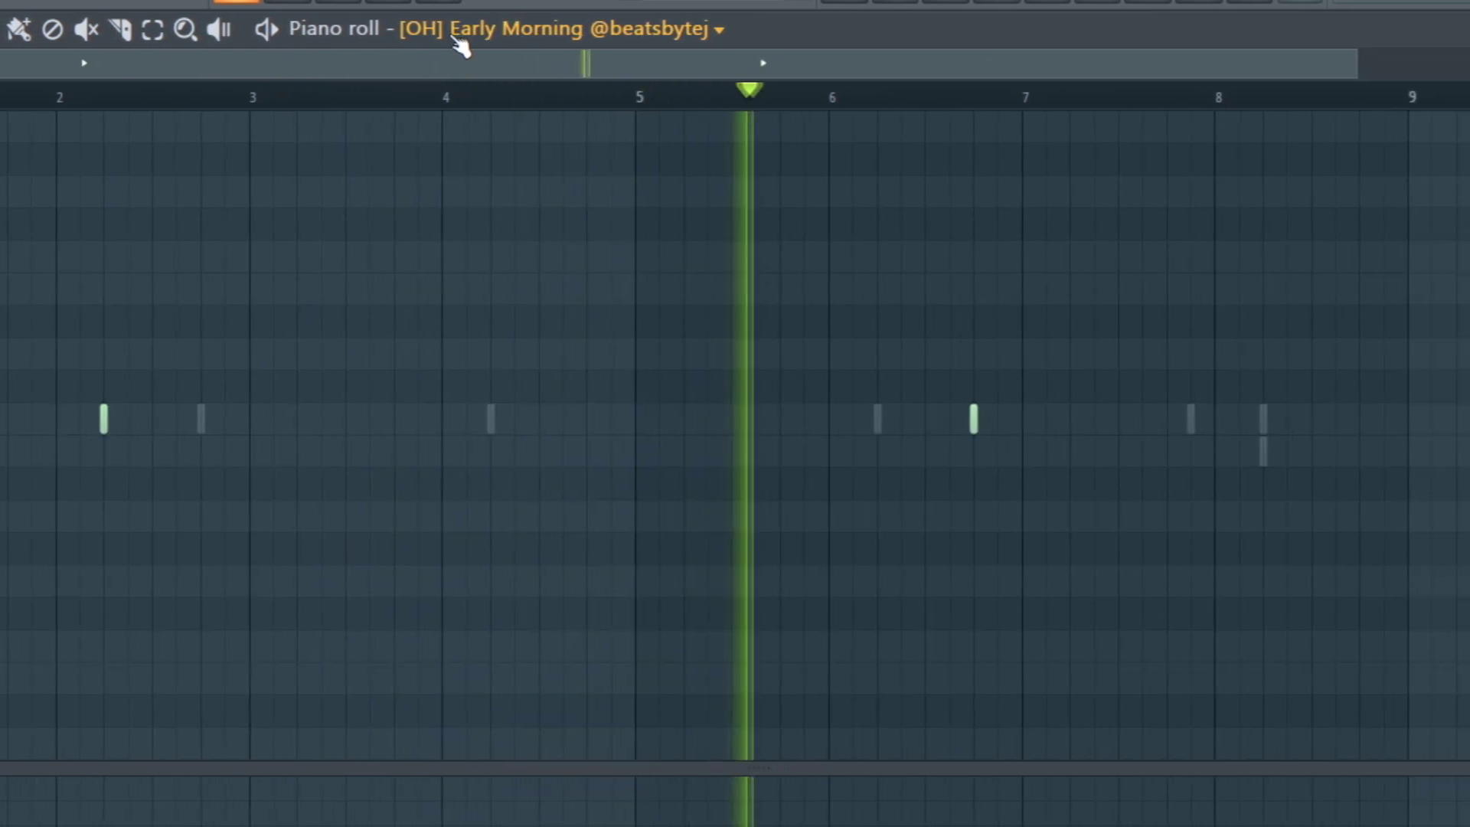
pyautogui.scroll(-1, 422, 34)
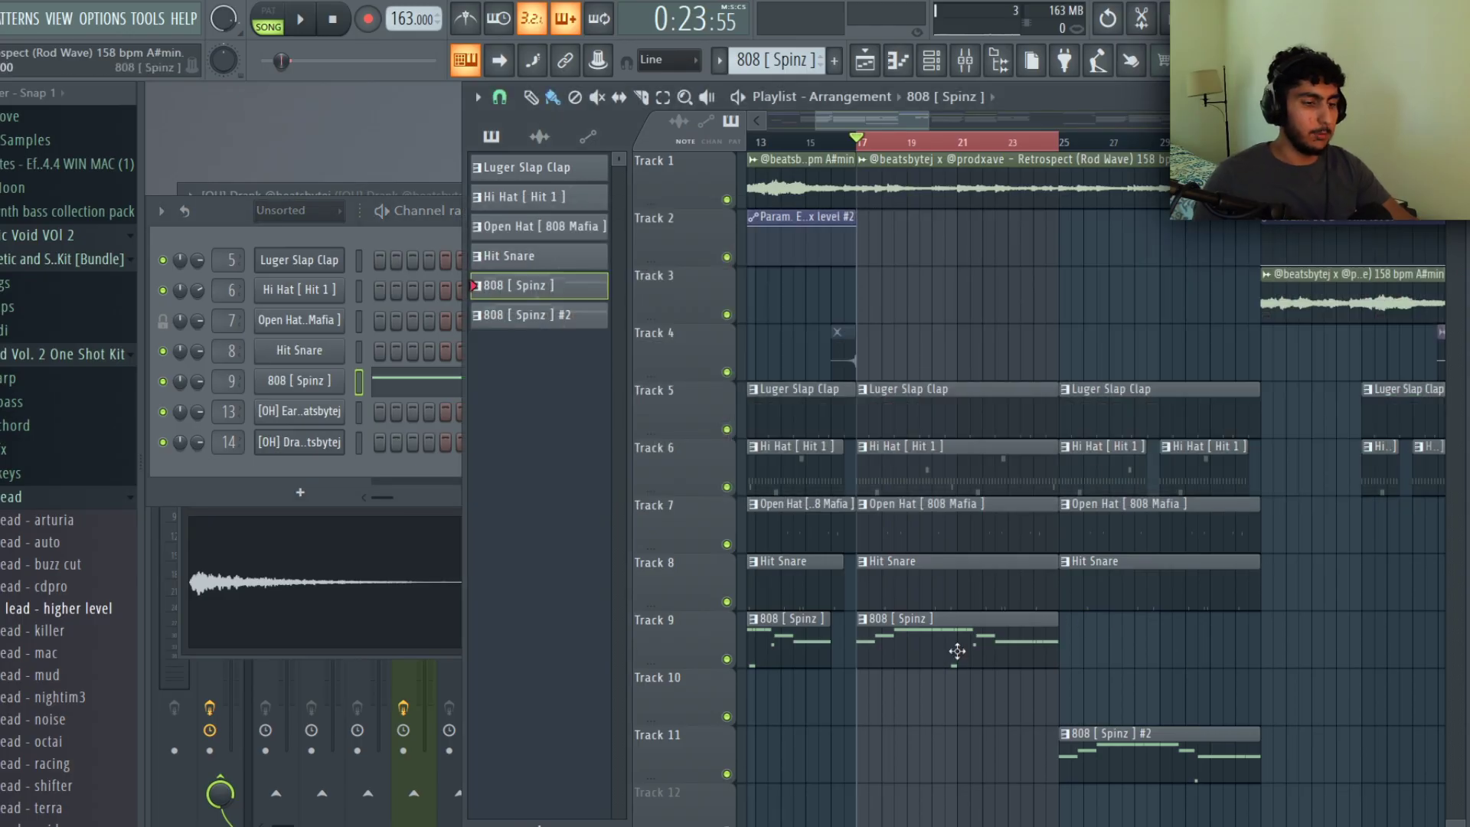
# Open the 808 [ Spinz ] pattern from Track 9 in the piano roll and highlight its C#5, B4 and A5 notes from bar 5 onward
pyautogui.doubleClick(965, 621)
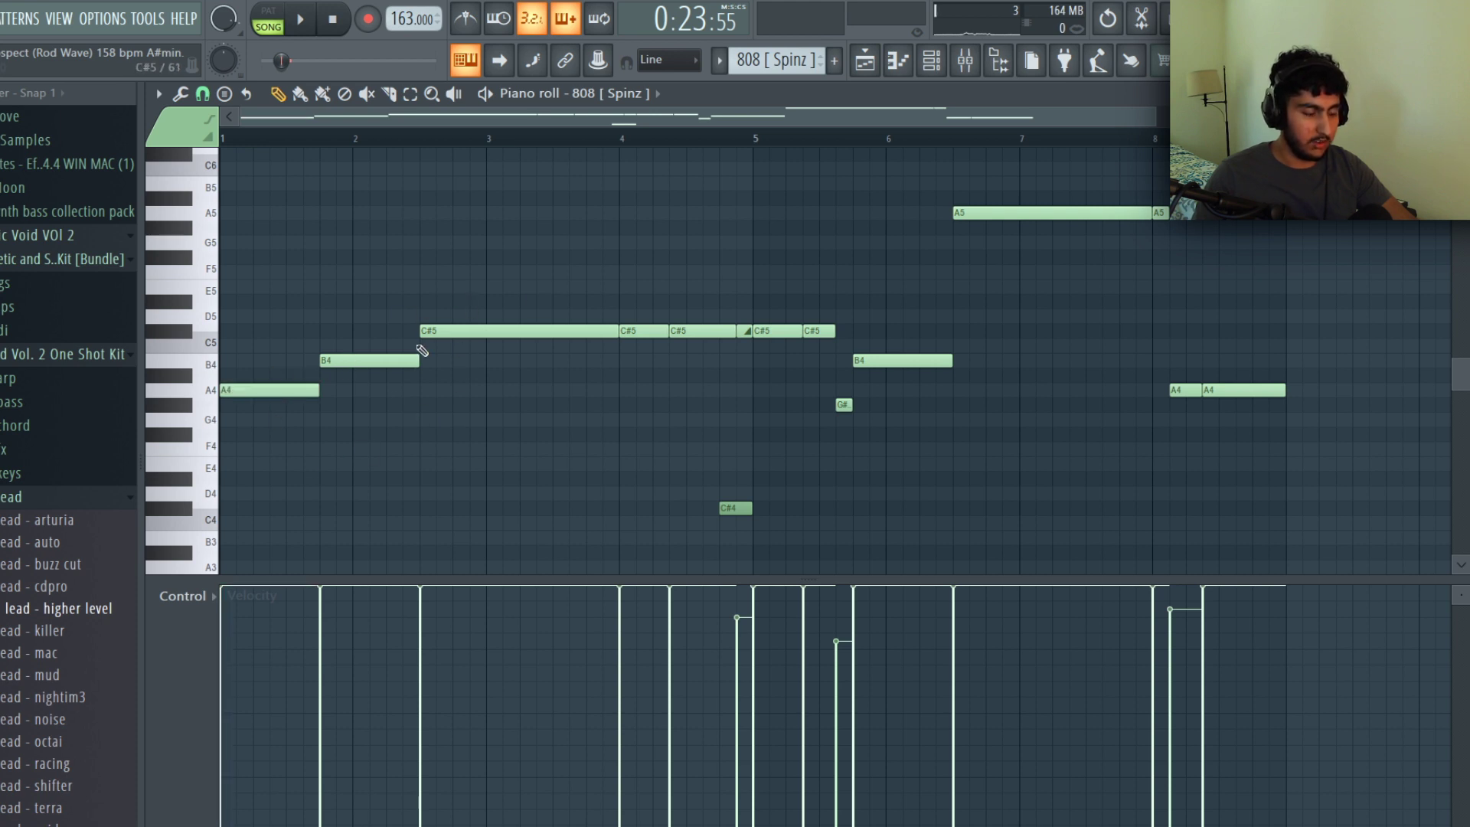
pyautogui.press('space')
pyautogui.press('space')
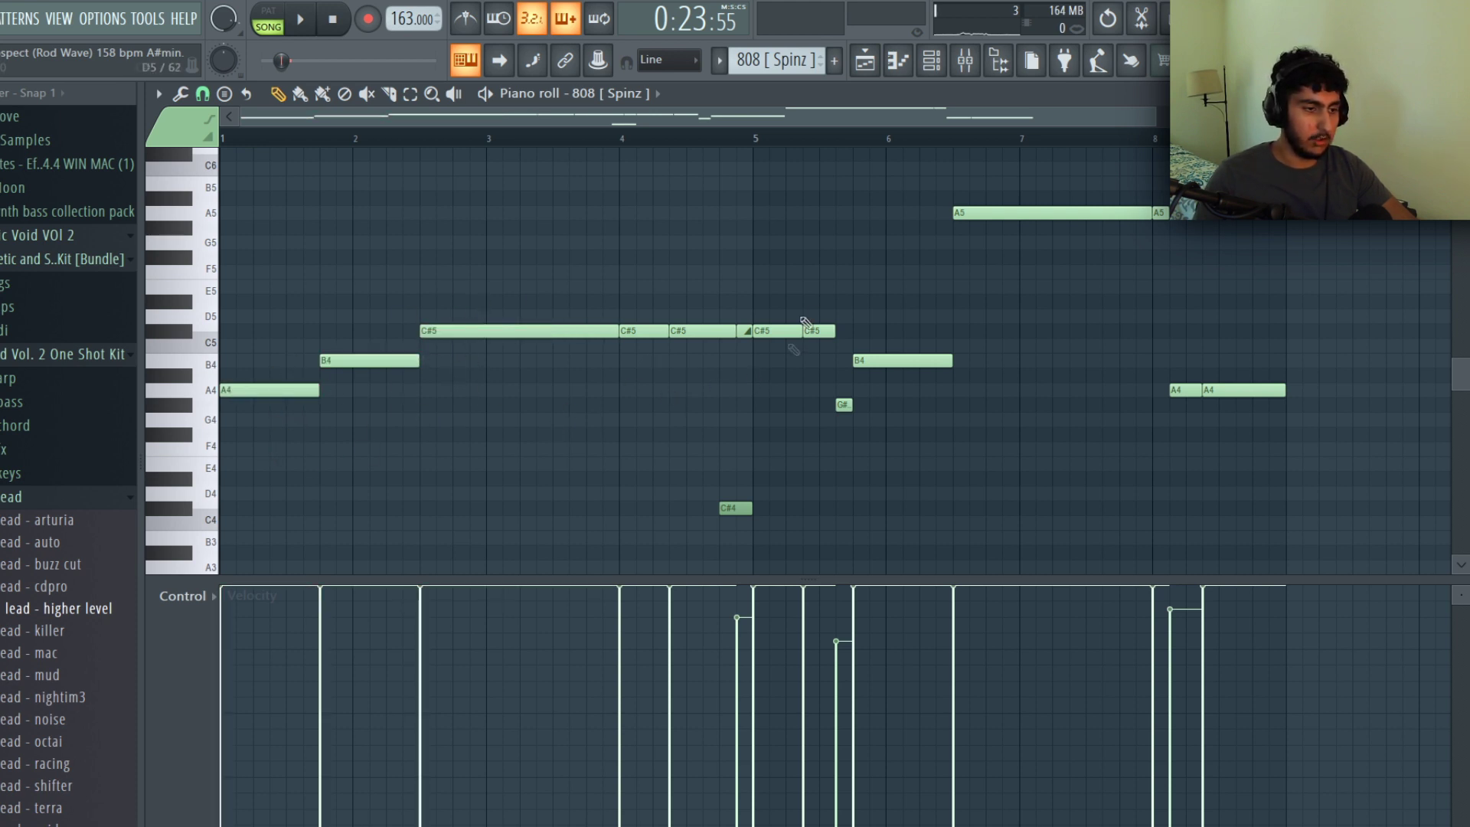
pyautogui.moveTo(843, 325); pyautogui.dragTo(883, 420)
pyautogui.keyDown('shift'); pyautogui.click(1058, 208); pyautogui.keyUp('shift')
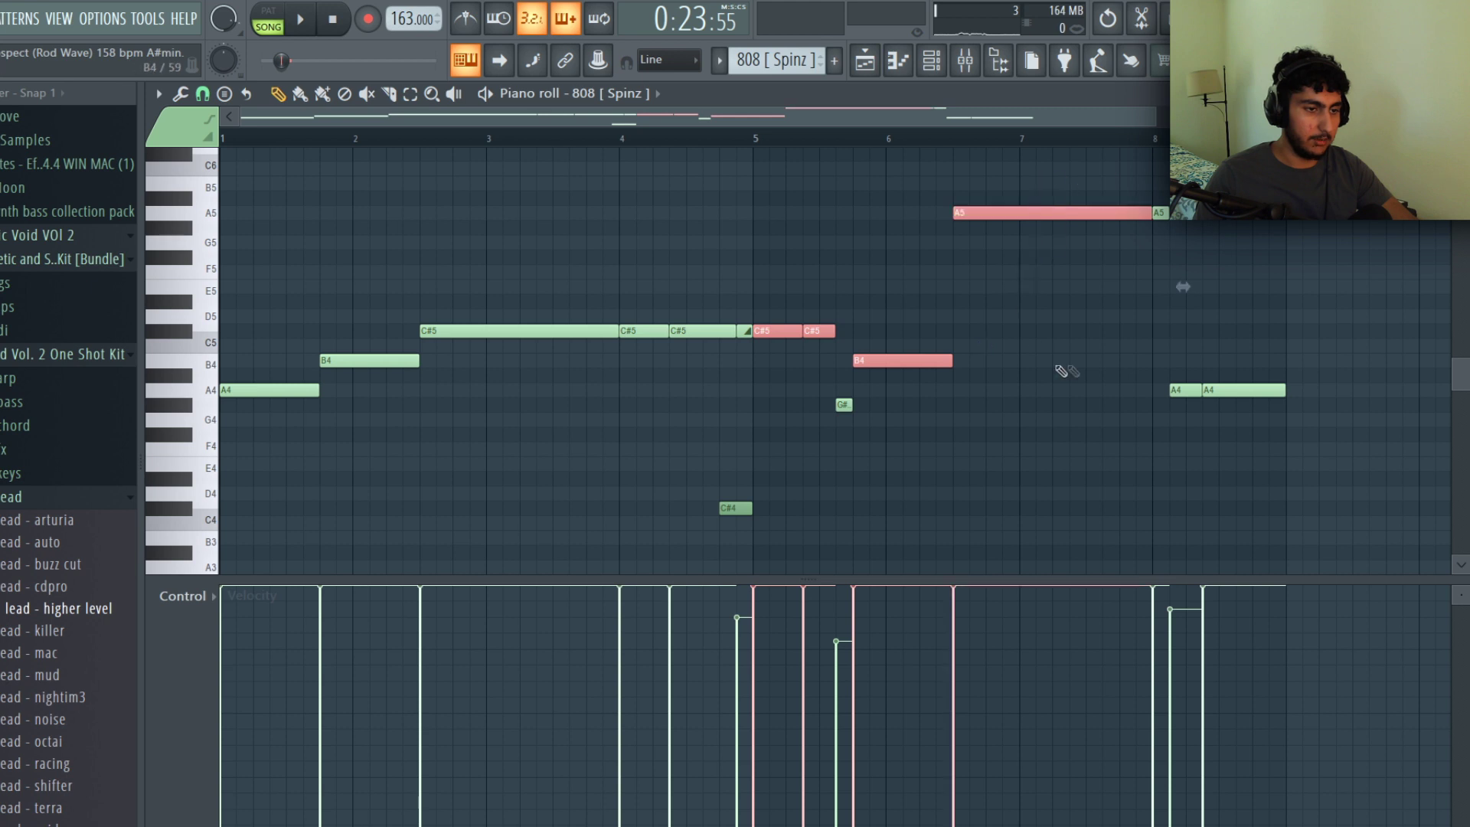
pyautogui.click(1110, 312)
pyautogui.keyDown('shift'); pyautogui.click(1066, 207); pyautogui.keyUp('shift')
pyautogui.click(1106, 295)
# Examine the C#4 note and the short C#5 slide note leading into bar 5 of the 808 pattern
pyautogui.moveTo(746, 325)
pyautogui.mouseDown()
pyautogui.moveTo(733, 526)
pyautogui.moveTo(768, 410)
pyautogui.moveTo(768, 329)
pyautogui.mouseUp()
pyautogui.scroll(3, 735, 443)
pyautogui.click(799, 423)
pyautogui.click(784, 475)
pyautogui.scroll(-2, 765, 478)
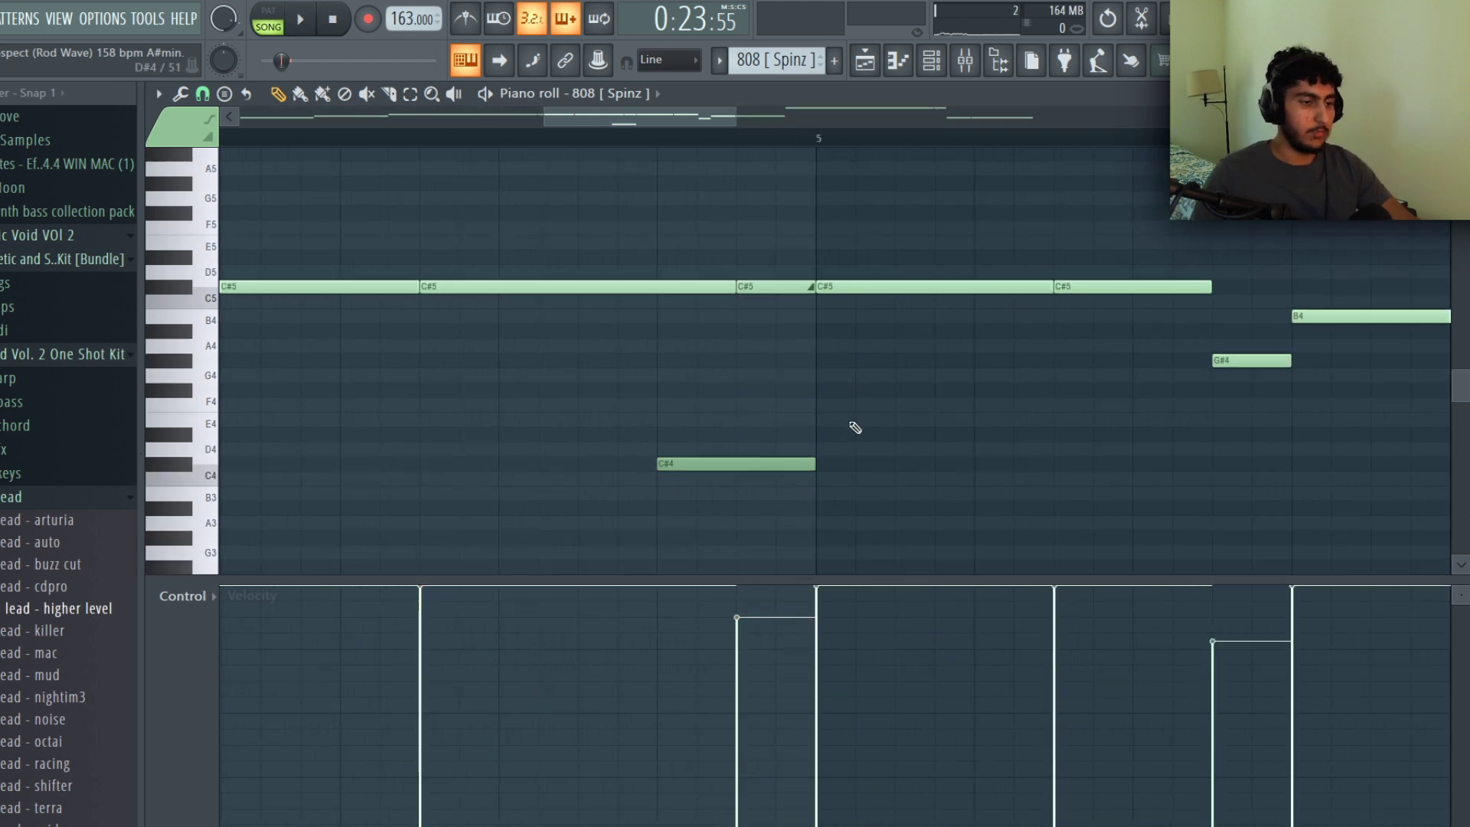
pyautogui.moveTo(830, 336); pyautogui.dragTo(674, 547)
pyautogui.click(826, 413)
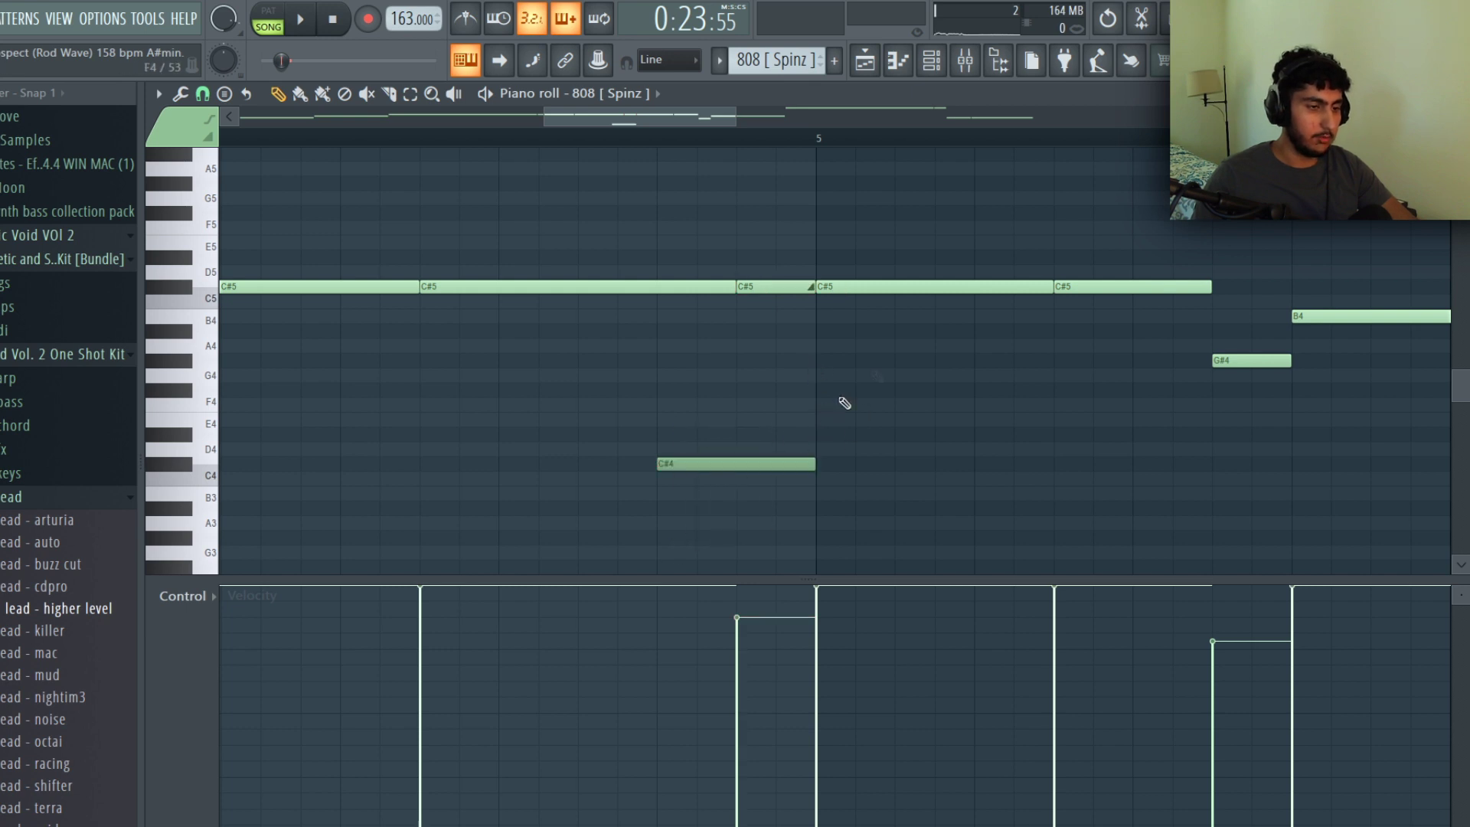
# Check the slide setting in the note properties of the short C#5 note just before bar 5
pyautogui.click(750, 287)
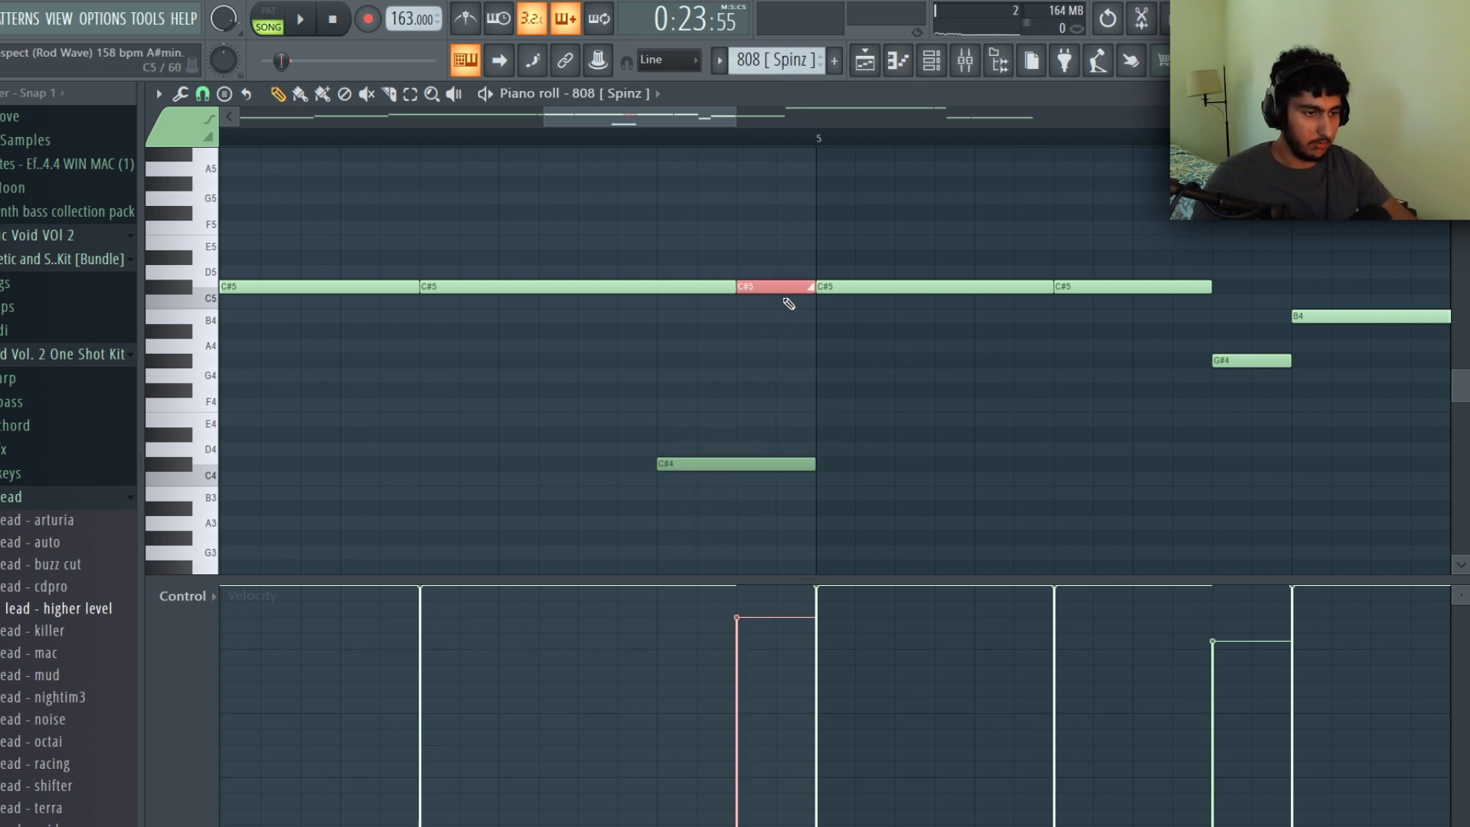
pyautogui.doubleClick(787, 286)
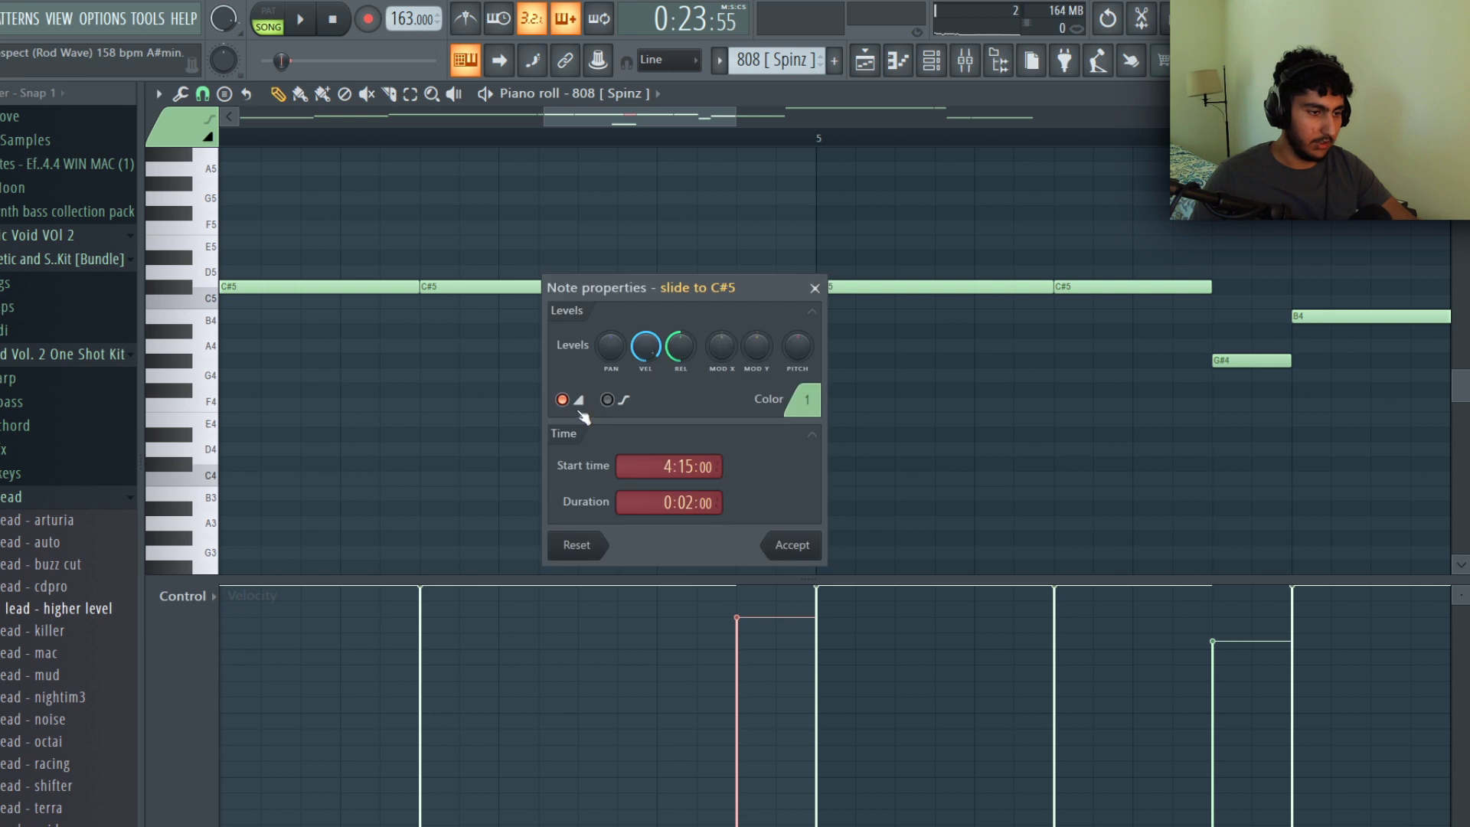
pyautogui.press('Return')
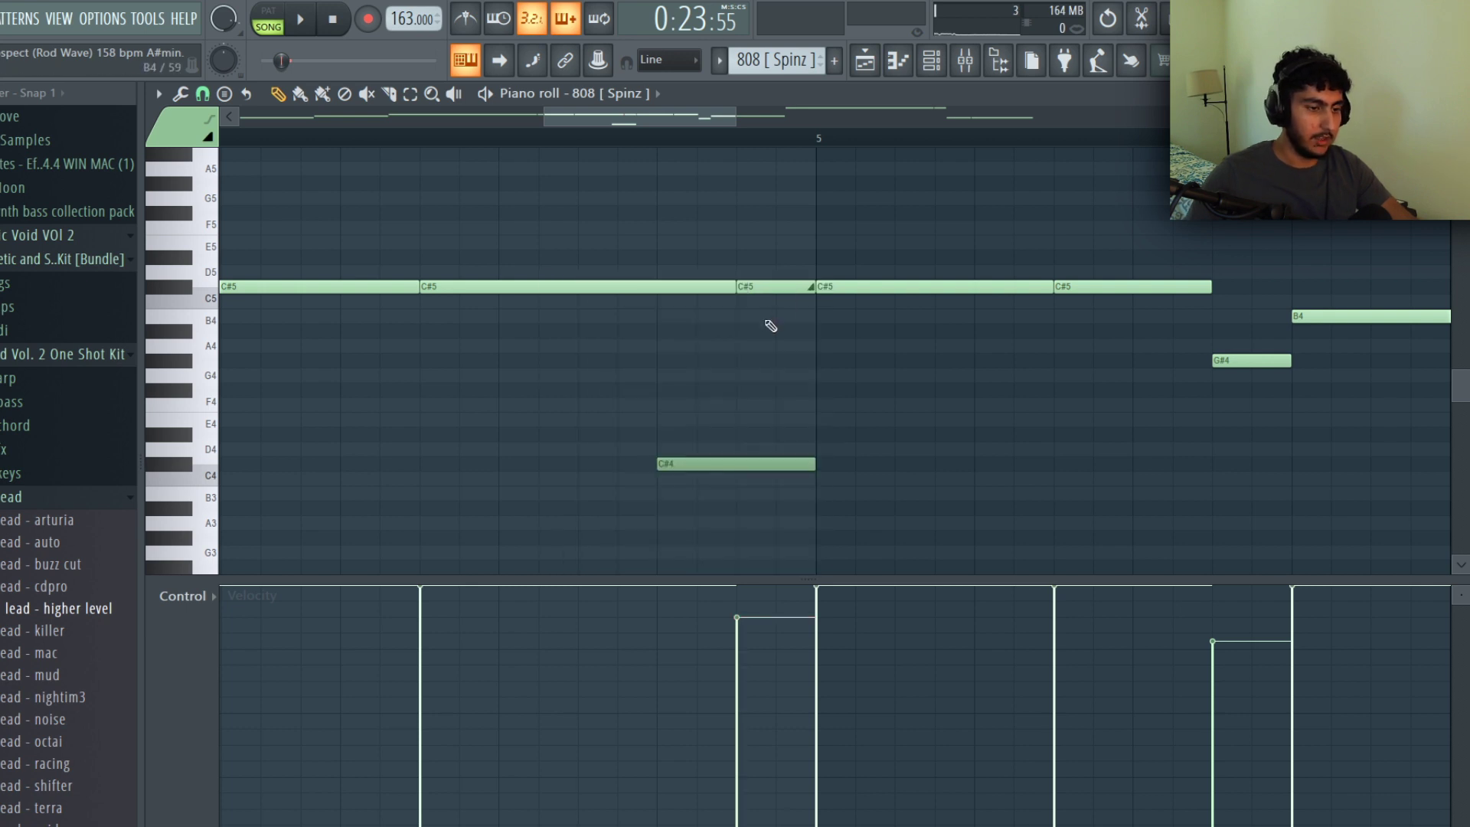
# Highlight the C#5 note at bar 5, clear the selection and play the whole 808 [ Spinz ] pattern
pyautogui.keyDown('ctrl'); pyautogui.scroll(-2, 827, 345); pyautogui.keyUp('ctrl')
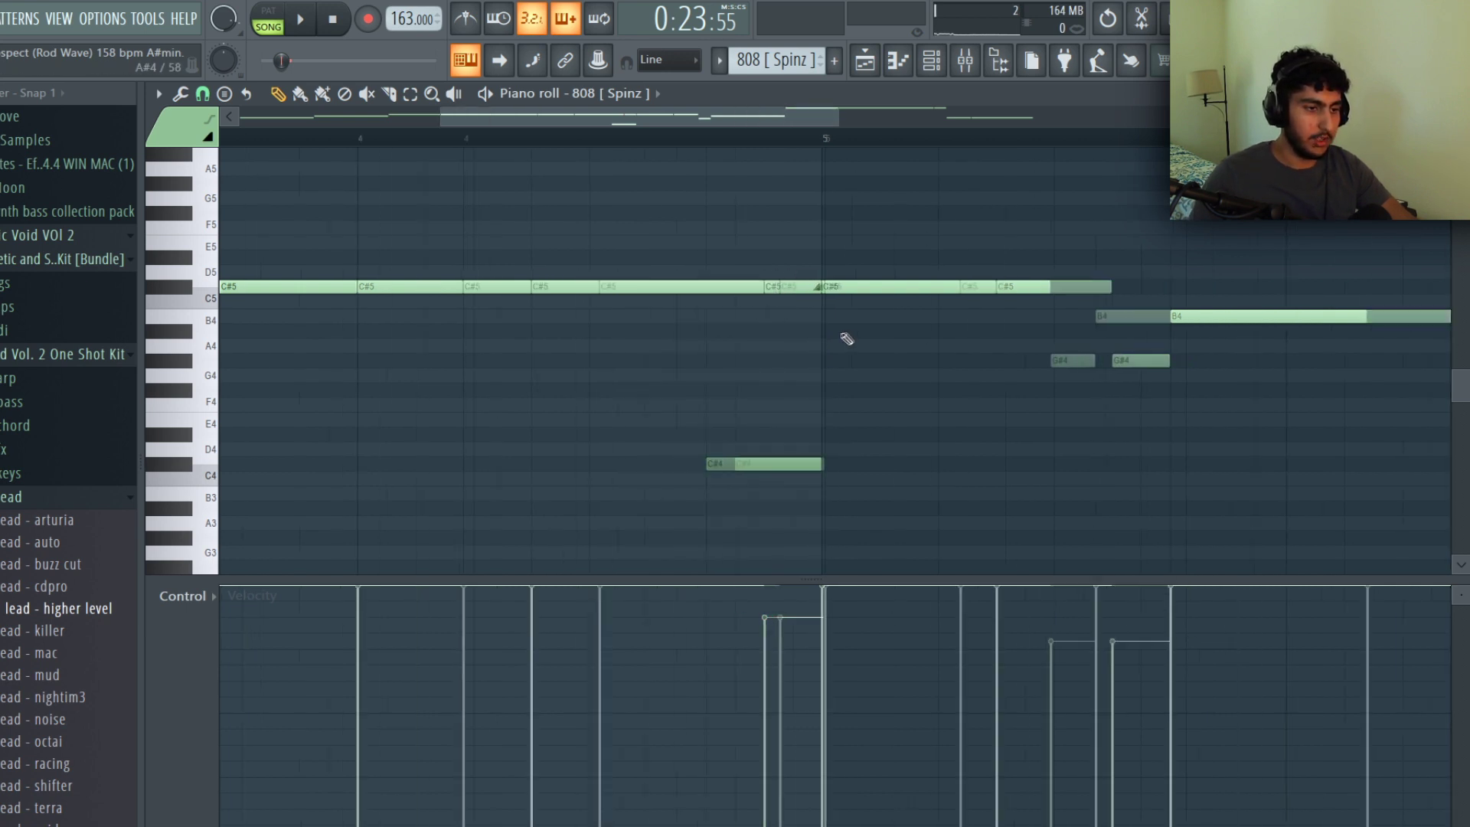
pyautogui.keyDown('ctrl'); pyautogui.click(911, 287); pyautogui.keyUp('ctrl')
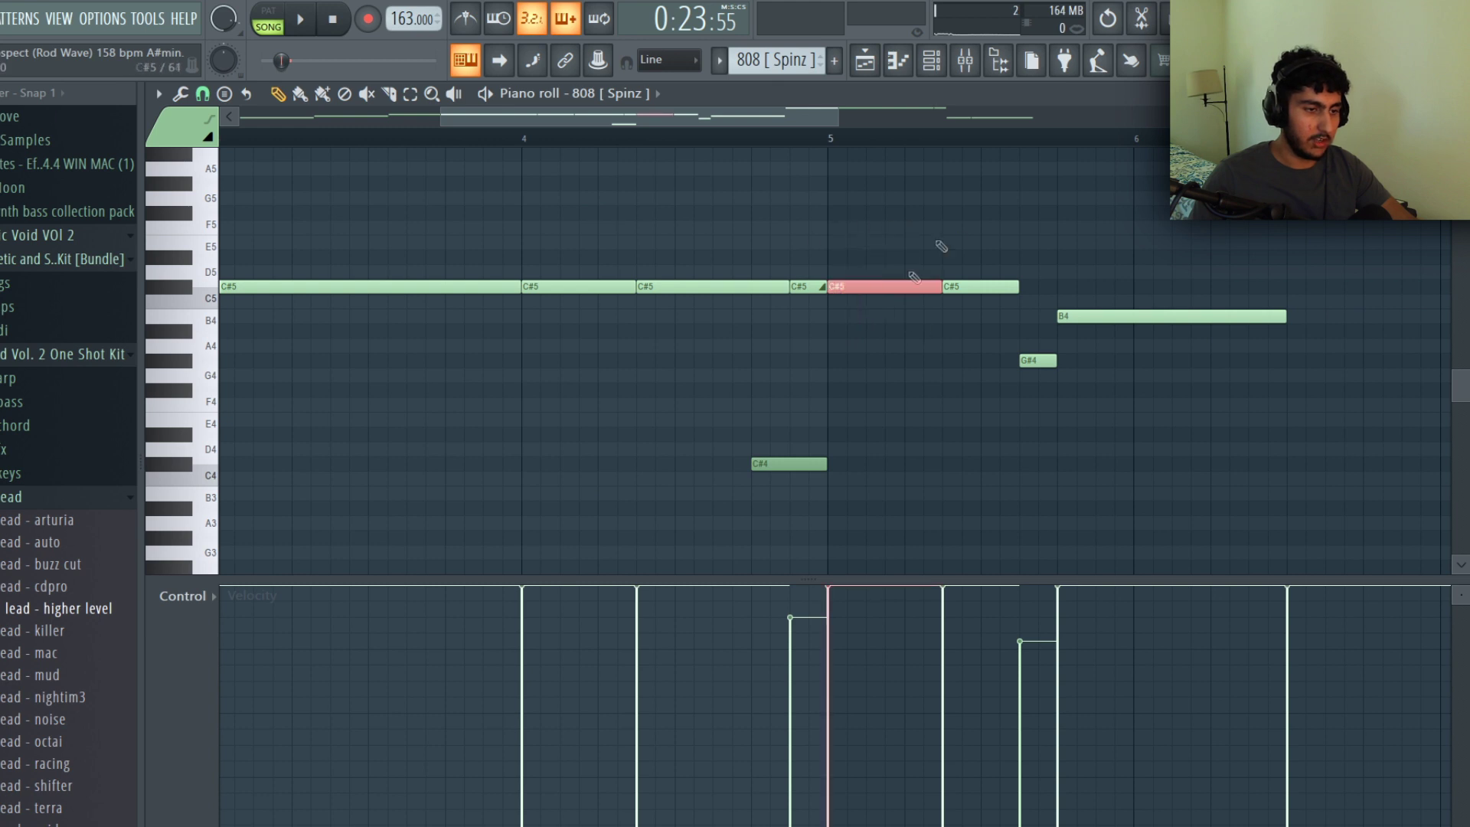
pyautogui.keyDown('ctrl'); pyautogui.rightClick(939, 234); pyautogui.keyUp('ctrl')
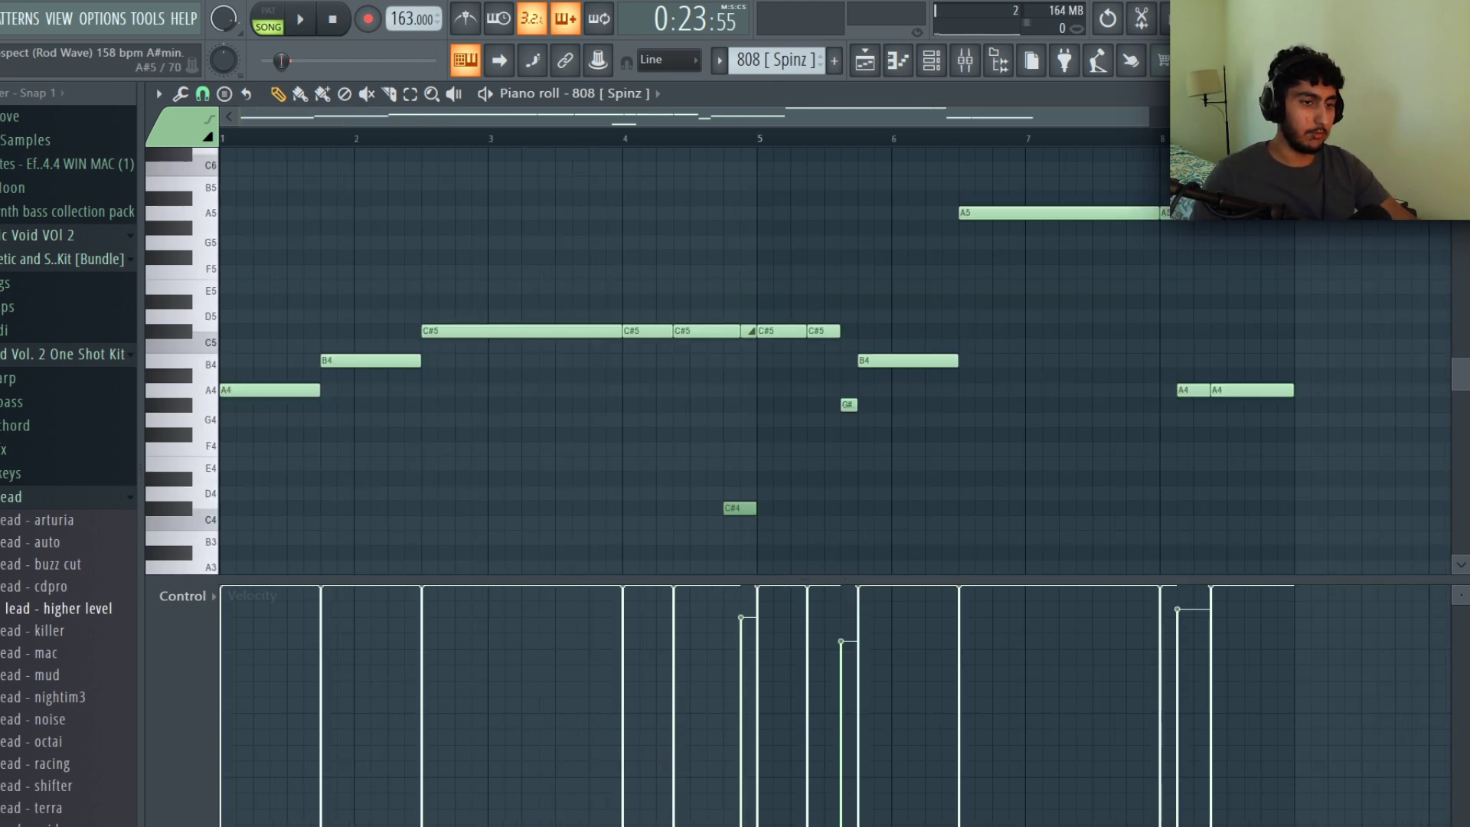
pyautogui.press('space')
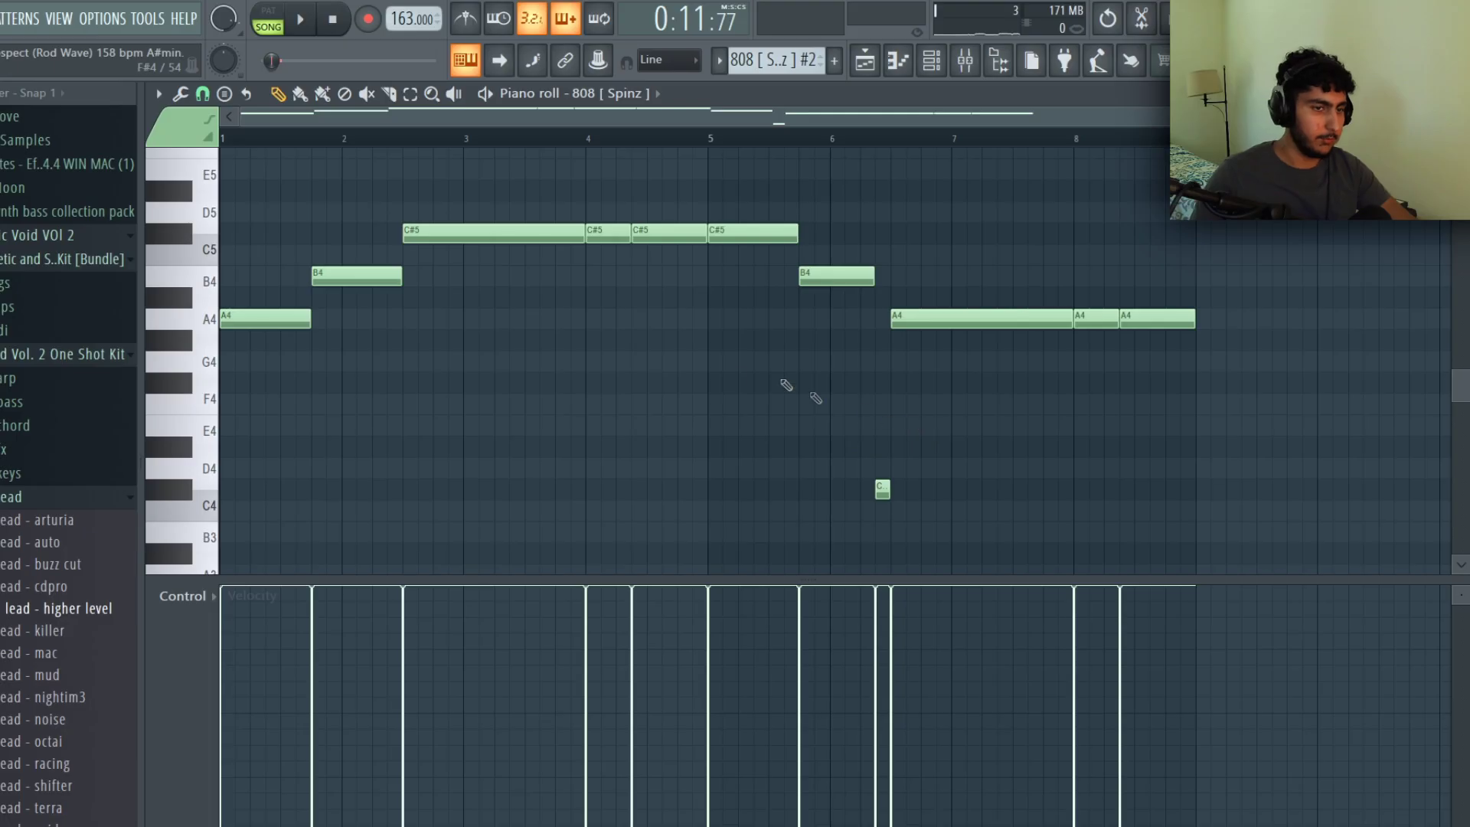
# Look over the notes of the 808 [ Spinz ] #2 pattern in the piano roll and play it
pyautogui.scroll(2, 352, 383)
pyautogui.moveTo(515, 118); pyautogui.dragTo(483, 121)
pyautogui.scroll(-1, 568, 258)
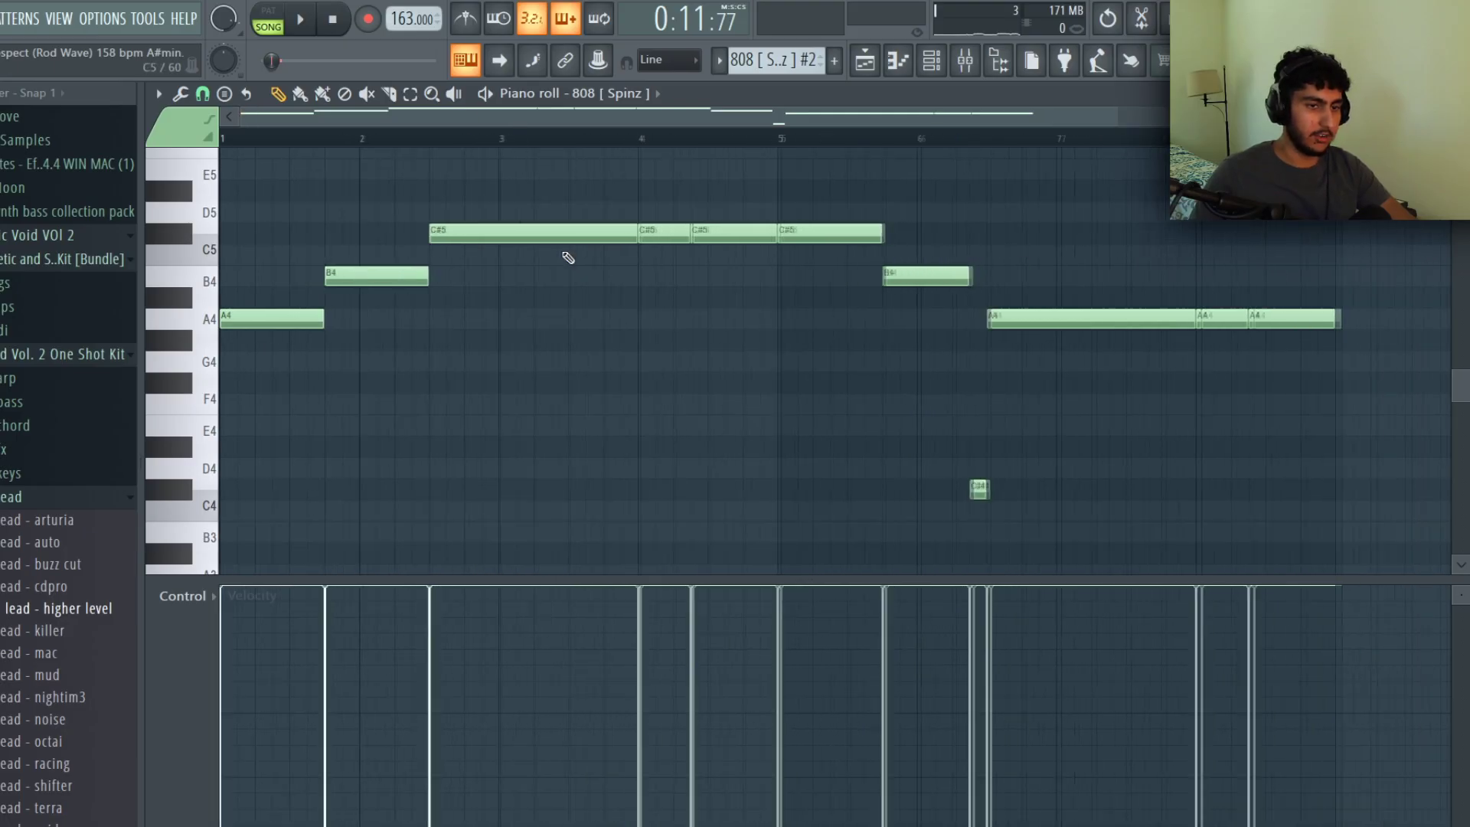
pyautogui.scroll(-1, 568, 258)
pyautogui.scroll(2, 236, 272)
pyautogui.scroll(1, 256, 289)
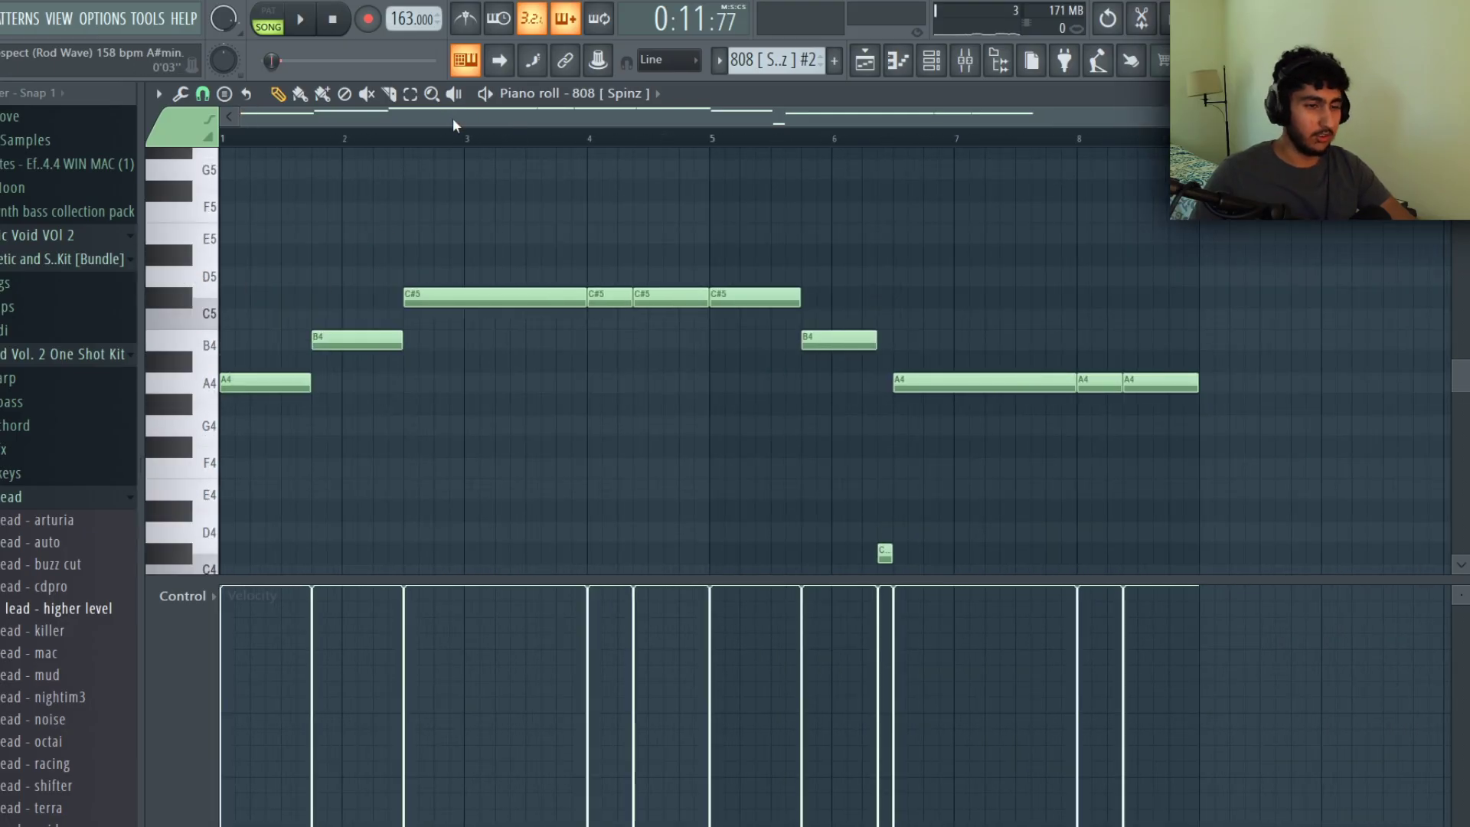
pyautogui.scroll(-1, 1092, 265)
pyautogui.scroll(1, 1093, 265)
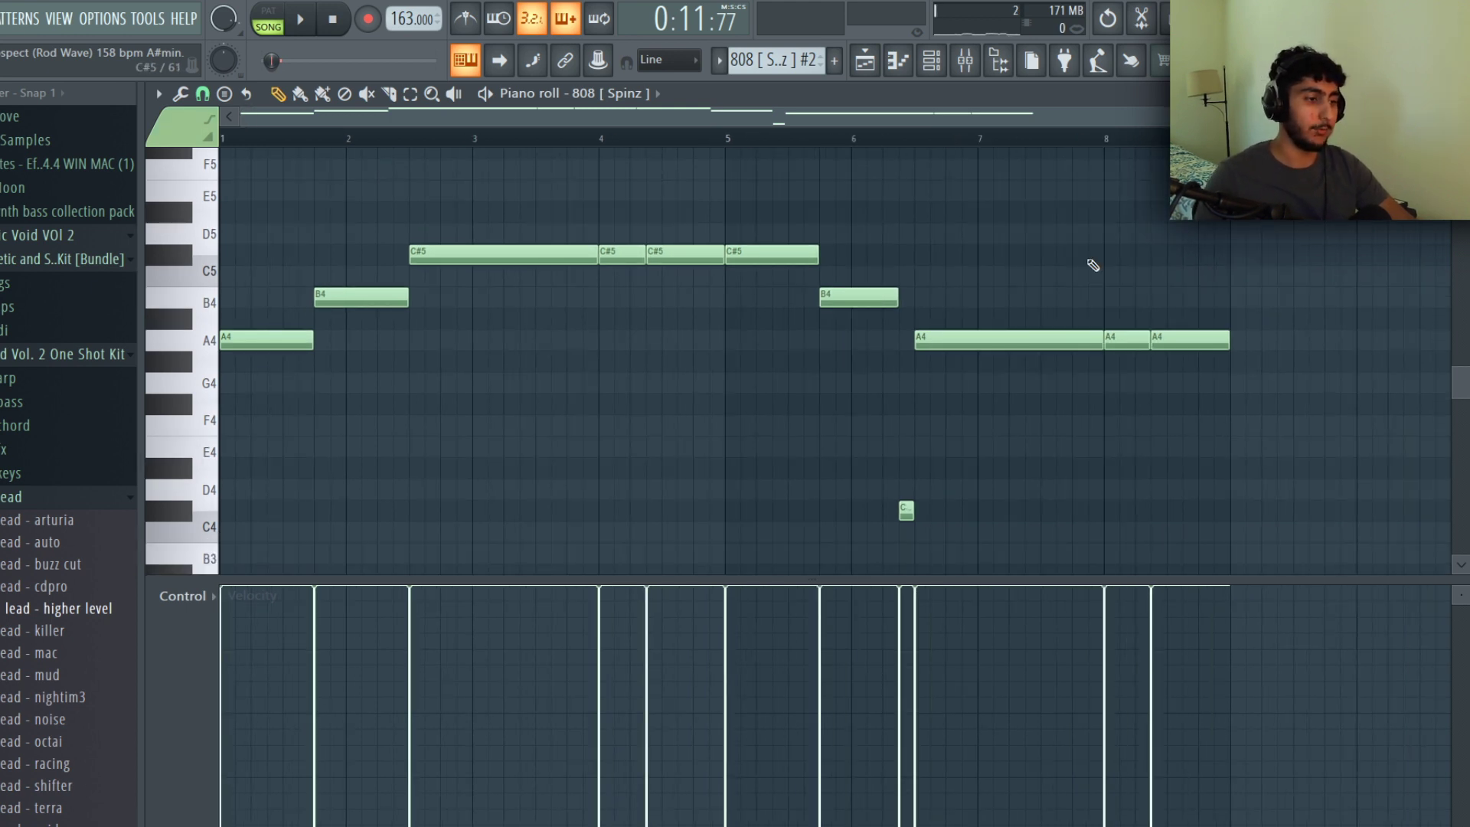
pyautogui.press('space')
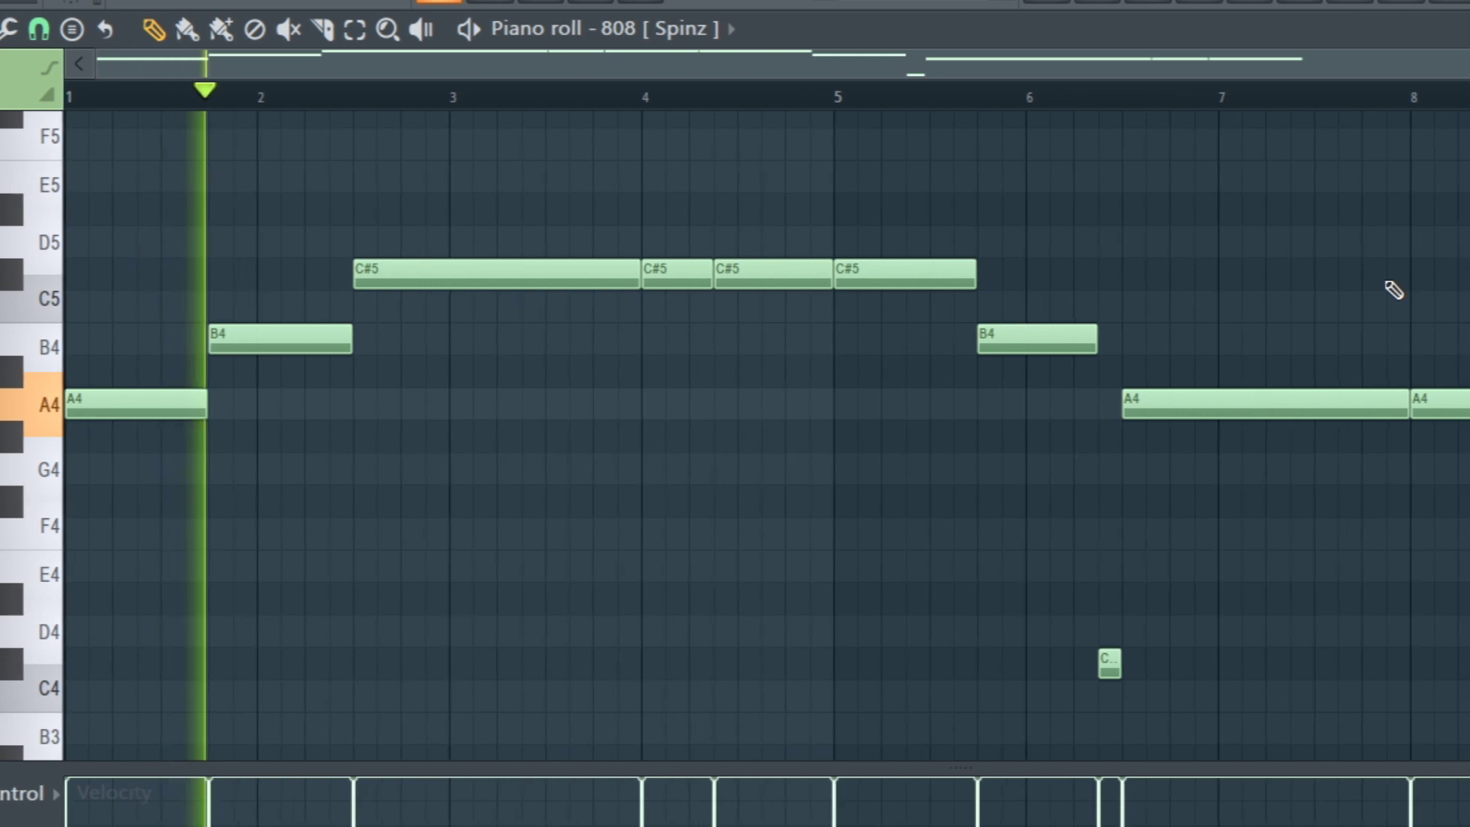